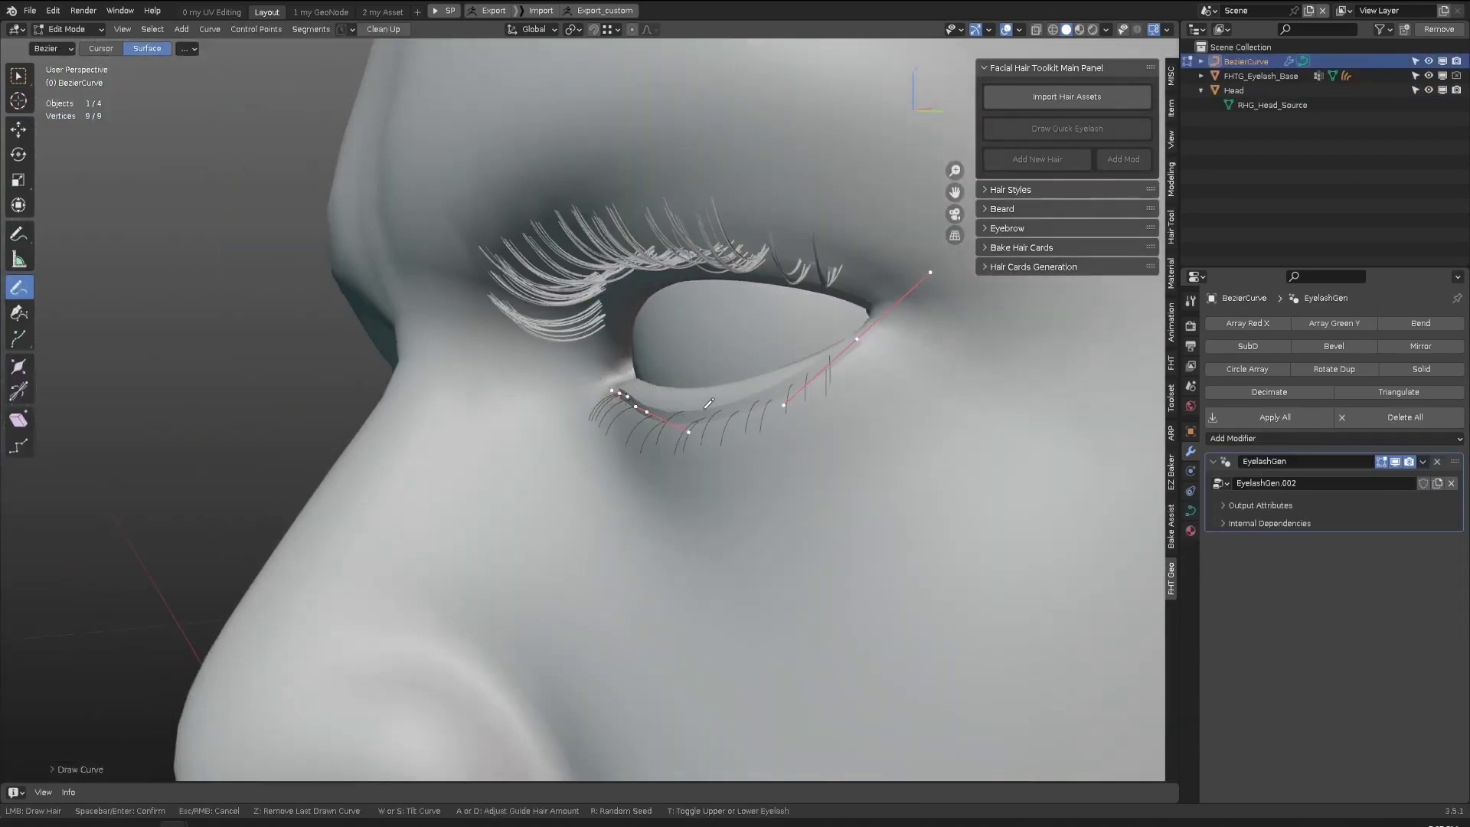
pyautogui.moveTo(715, 406); pyautogui.dragTo(636, 413, button='middle')
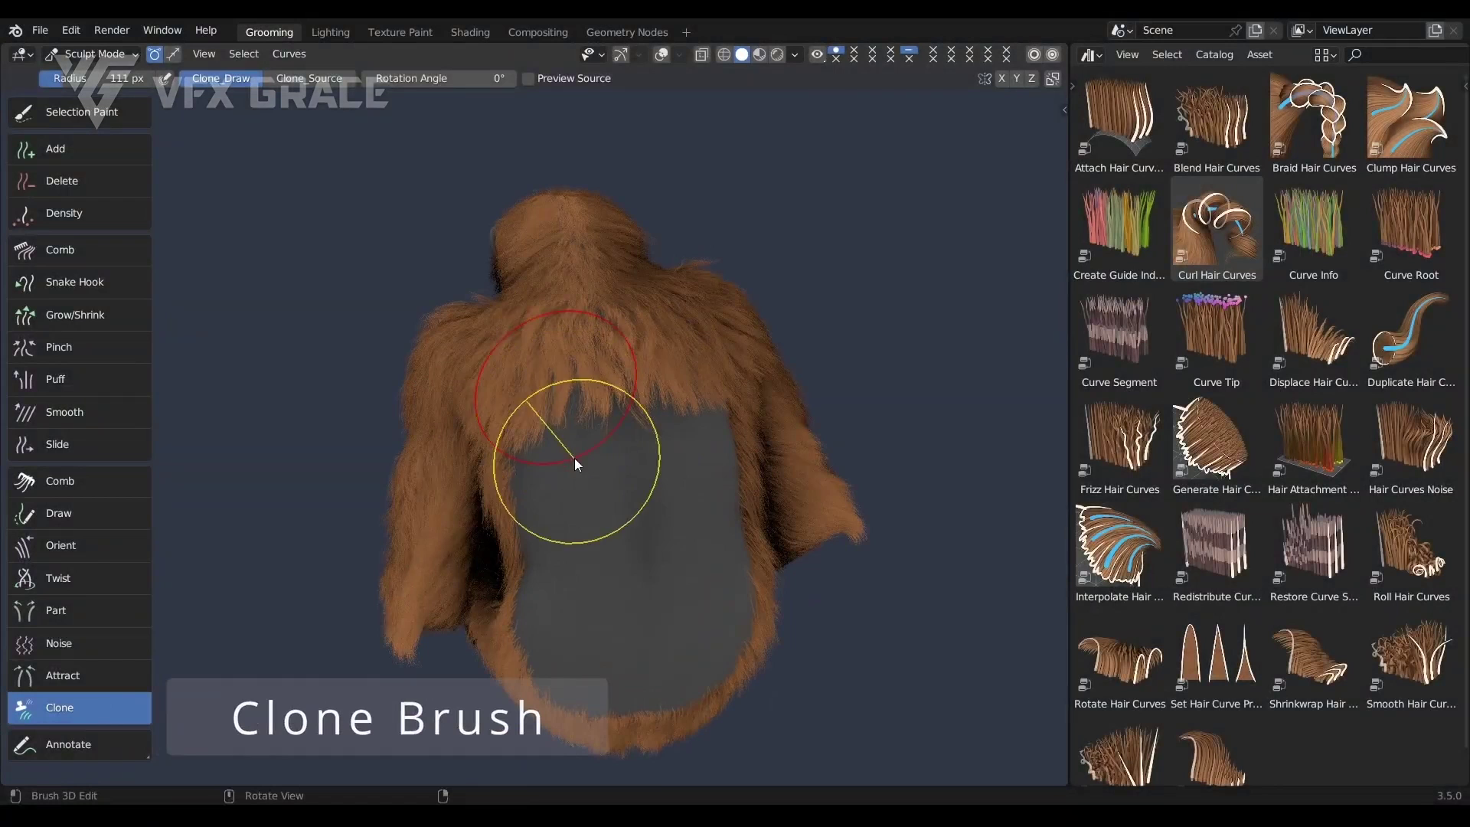
# Step: Fill the bare patch on the ape's back with hair using the Clone brush
pyautogui.moveTo(574, 458)
pyautogui.mouseDown()
pyautogui.moveTo(603, 548)
pyautogui.moveTo(631, 476)
pyautogui.moveTo(673, 472)
pyautogui.moveTo(651, 618)
pyautogui.mouseUp()
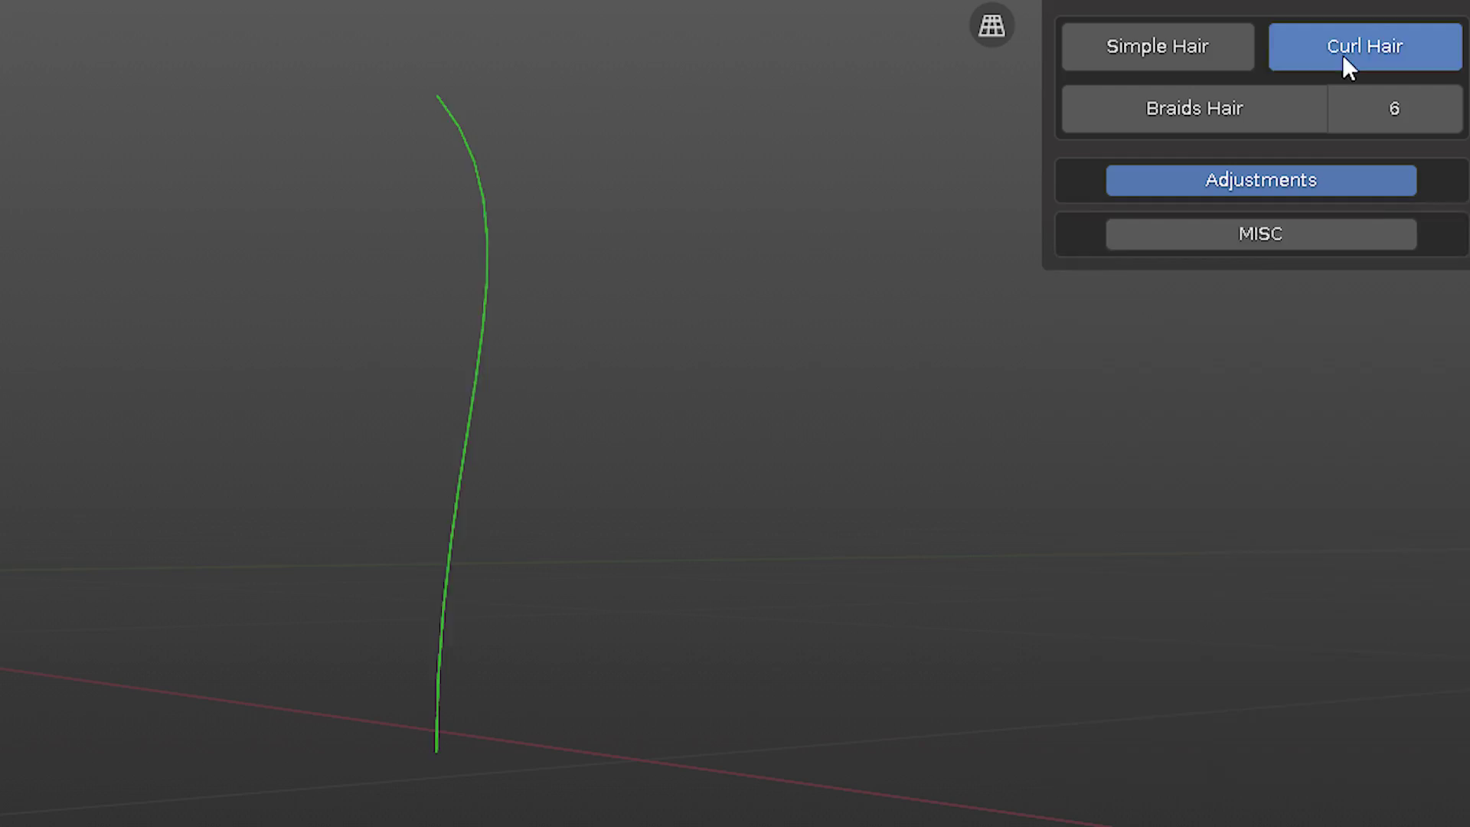
# Step: Turn the curve into Curl Hair with the next custom profile, and apply Braids Hair to the curve
pyautogui.click(1343, 53)
pyautogui.click(1256, 601)
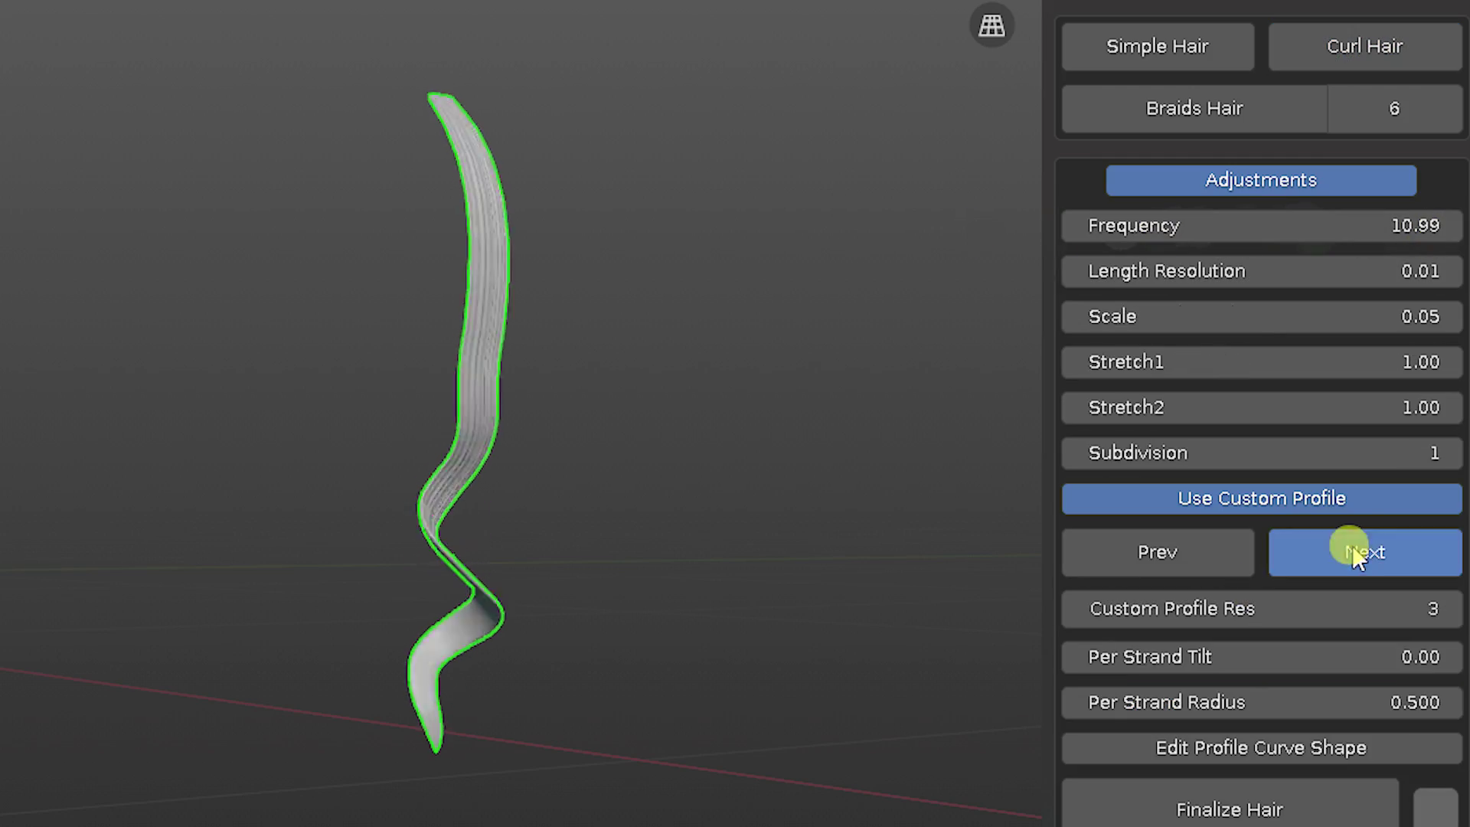
pyautogui.click(1352, 545)
pyautogui.click(1235, 99)
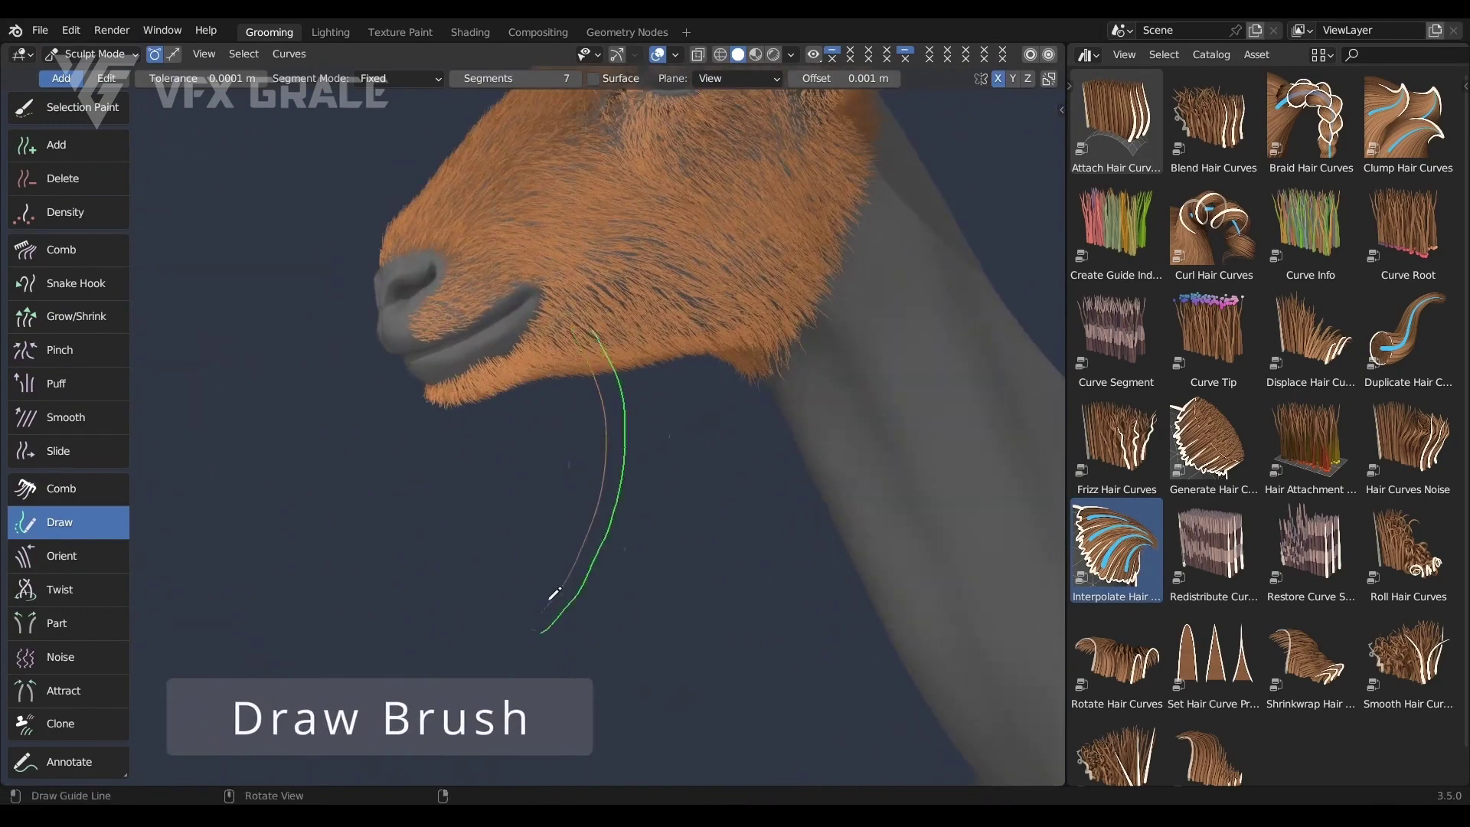
# Step: Draw several long curved beard hairs hanging from the animal's chin with the Draw brush
pyautogui.moveTo(574, 329); pyautogui.dragTo(608, 474)
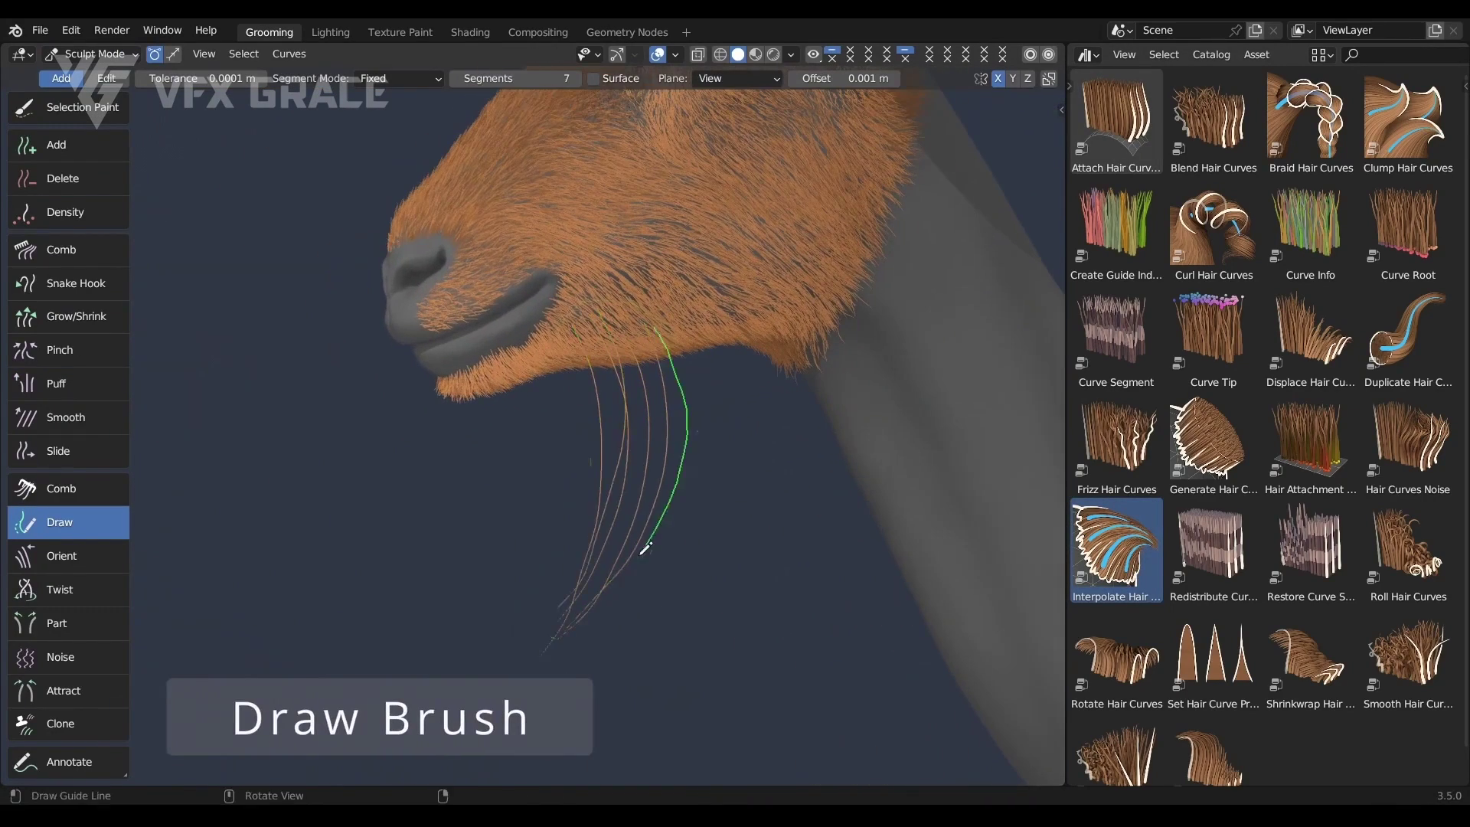
pyautogui.moveTo(645, 548); pyautogui.dragTo(647, 549)
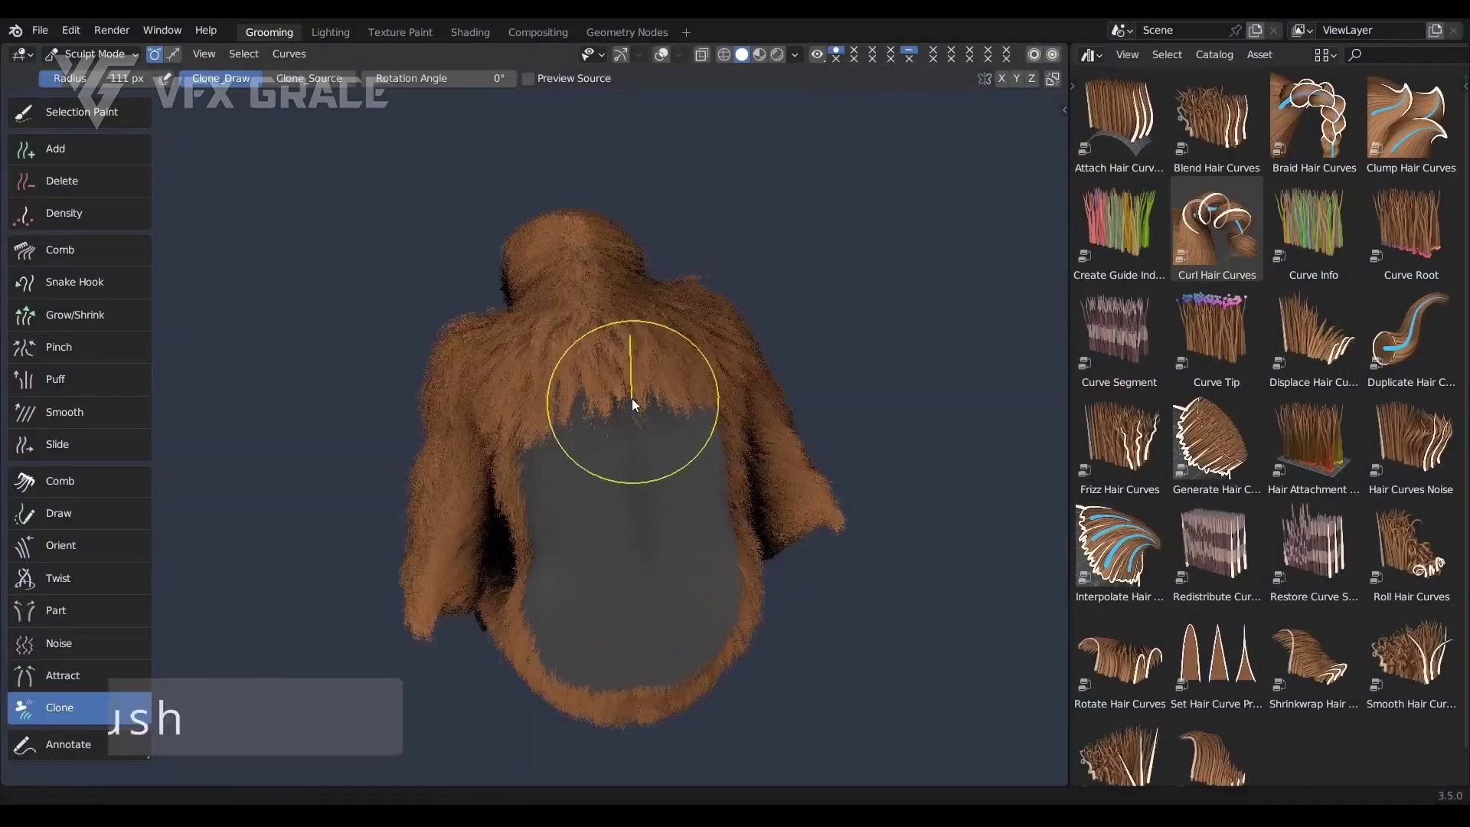
# Step: Clone the upper back fur downward over the ape's bare back with the Clone brush
pyautogui.moveTo(634, 406)
pyautogui.mouseDown()
pyautogui.moveTo(585, 571)
pyautogui.moveTo(632, 453)
pyautogui.moveTo(658, 538)
pyautogui.mouseUp()
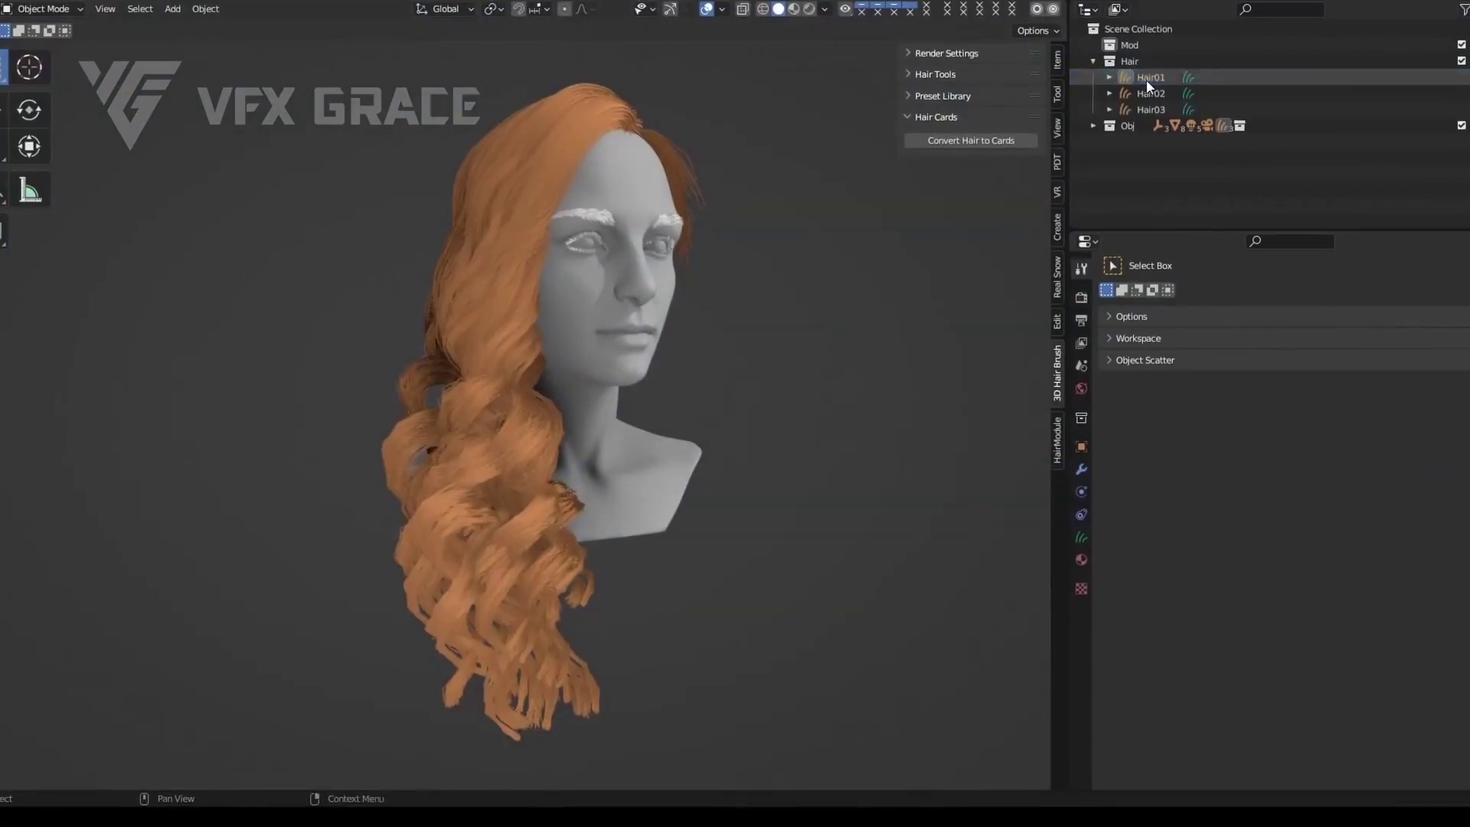
# Step: Convert the woman's long curly hair and the man's Hair02 to hair cards
pyautogui.click(982, 138)
pyautogui.click(981, 282)
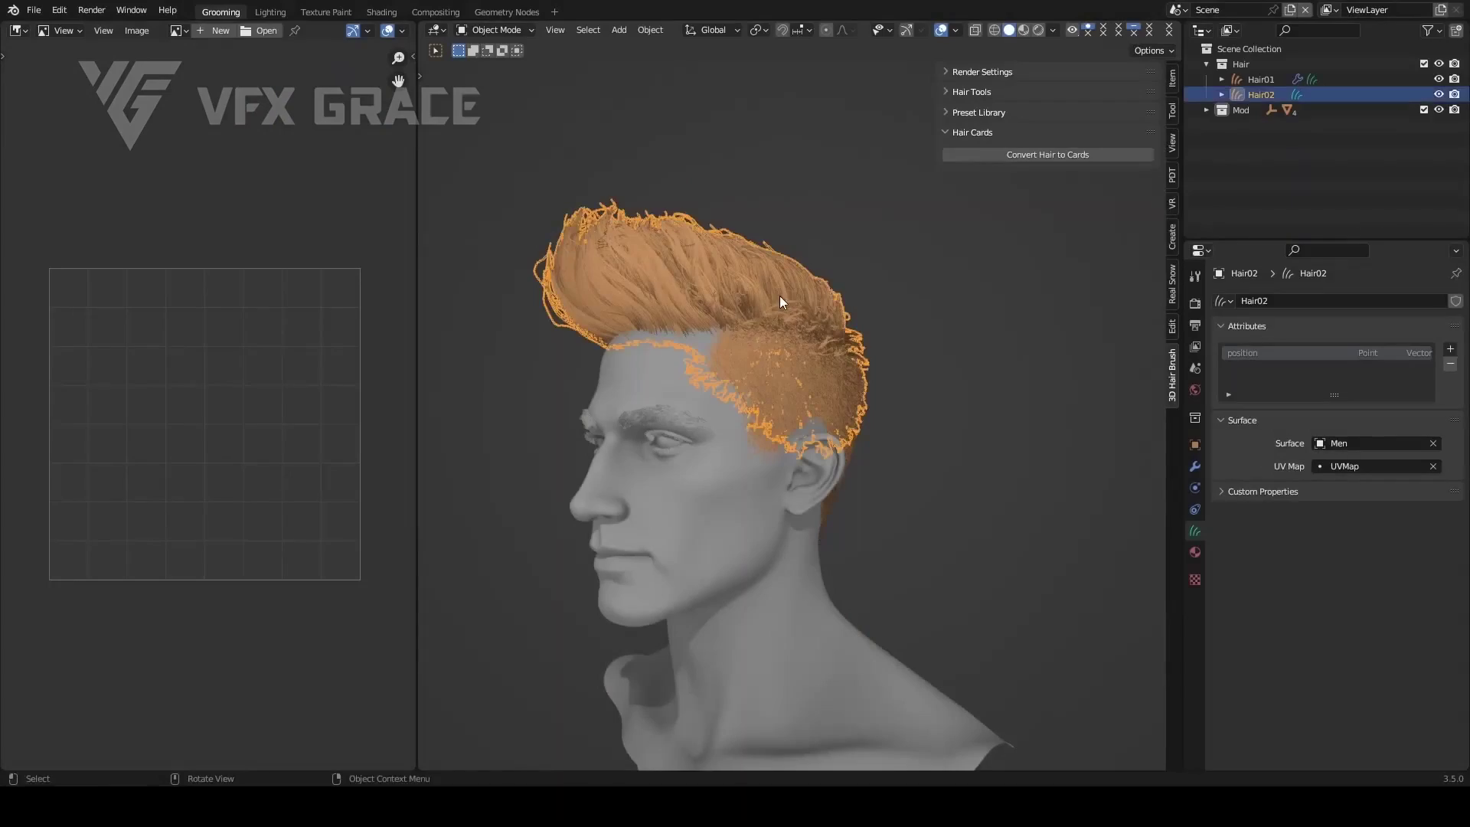
pyautogui.click(1053, 156)
pyautogui.click(1043, 308)
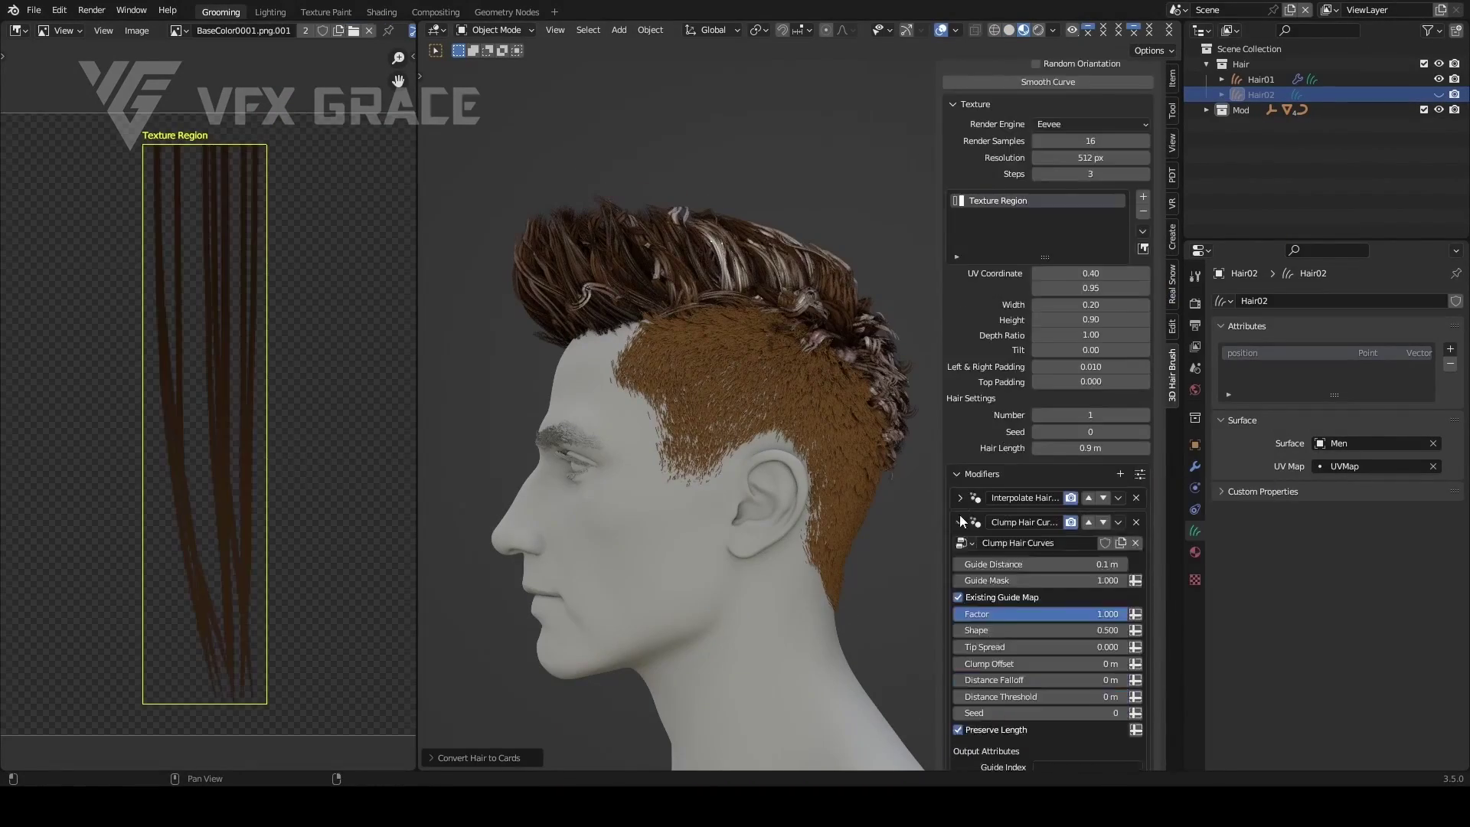
# Step: Add a Set Hair Curve Profile modifier to the card texture with Shape 0.2 and Factor Max 0.3
pyautogui.moveTo(1161, 637)
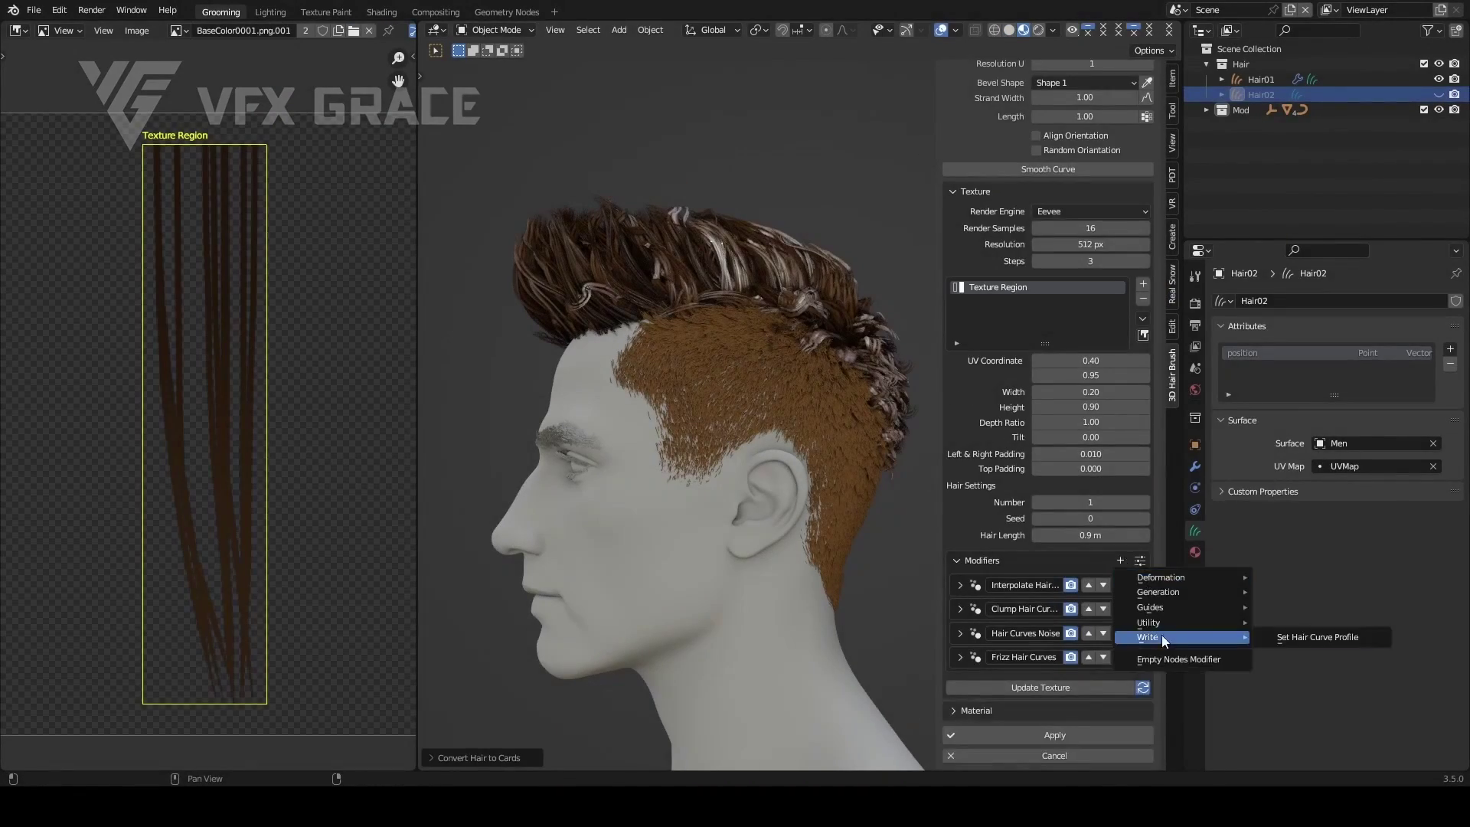
pyautogui.click(1261, 636)
pyautogui.click(963, 702)
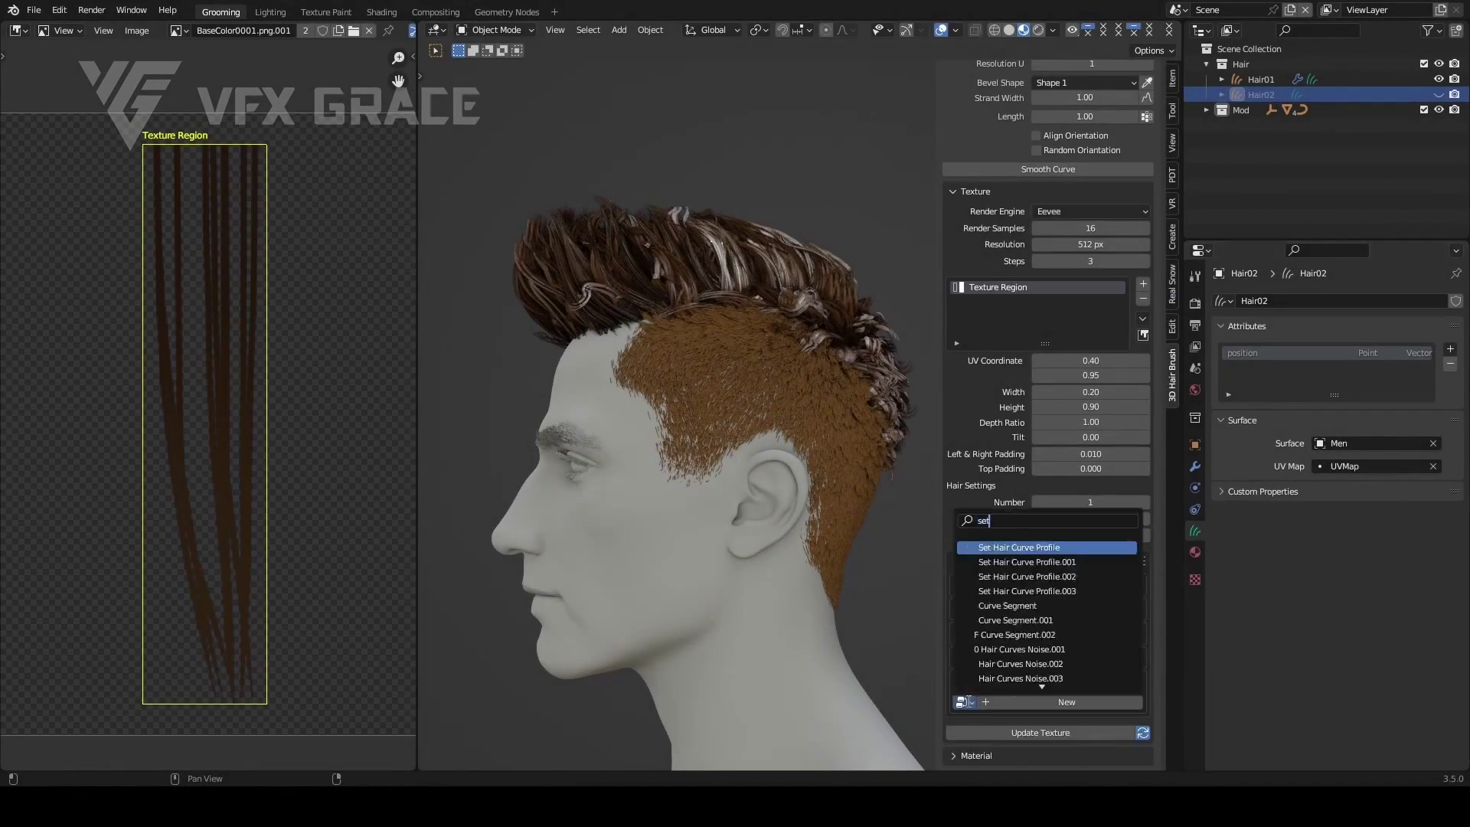
pyautogui.click(1019, 543)
pyautogui.scroll(-5, 1103, 602)
pyautogui.click(1103, 603)
pyautogui.write('.3')
pyautogui.press('Return')
pyautogui.scroll(5, 760, 230)
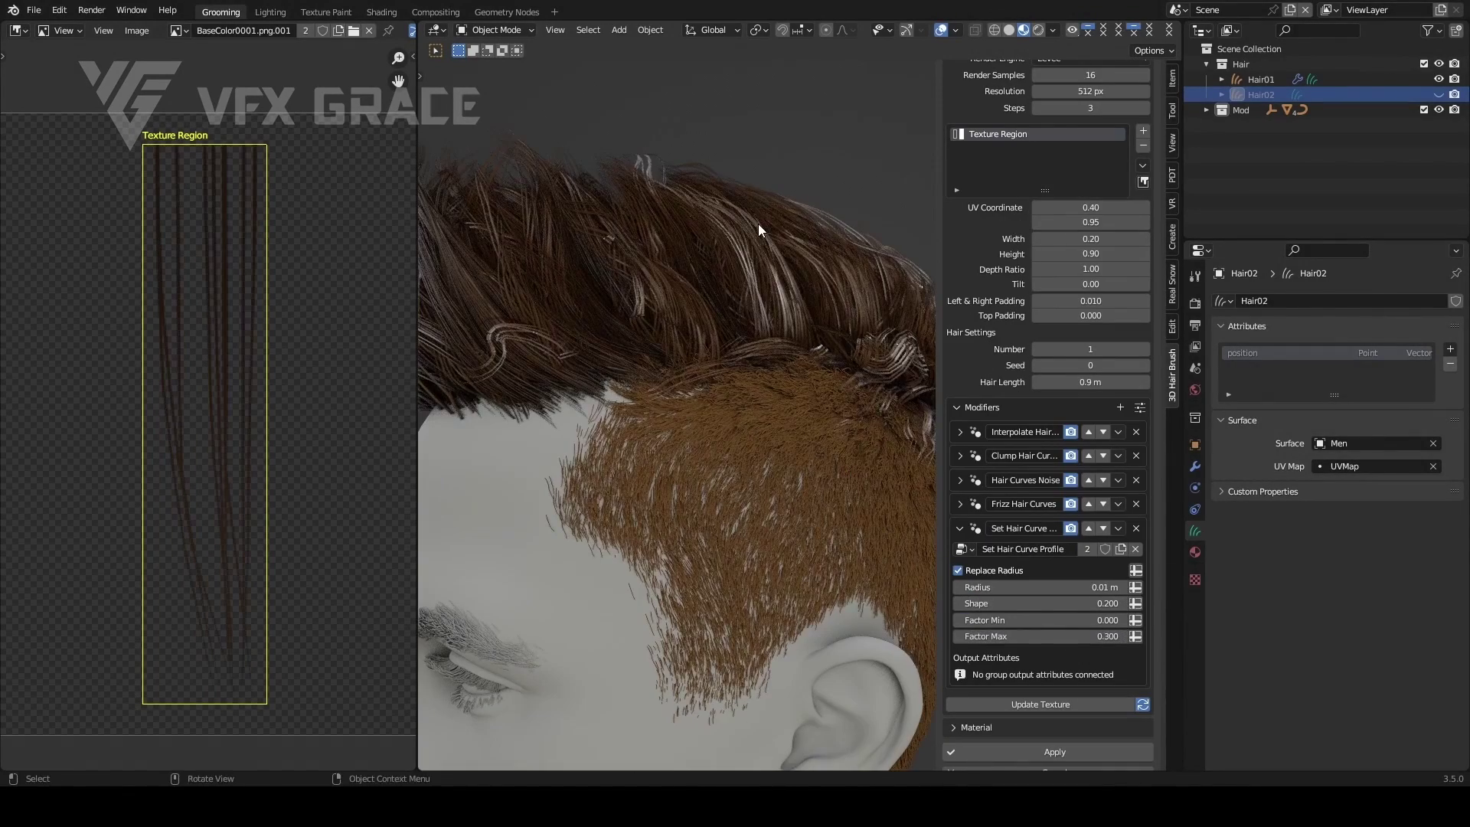
# Step: Set the Shape of the Clump Hair Curves modifier to 0.3
pyautogui.click(959, 433)
pyautogui.press('Return')
pyautogui.click(960, 431)
pyautogui.click(960, 457)
pyautogui.click(1015, 566)
pyautogui.write('.3')
pyautogui.press('Return')
# Step: Turn off the Hair Curves Noise modifier and lower the Frizz Hair Curves modifier's strength
pyautogui.scroll(-5, 659, 515)
pyautogui.moveTo(659, 516); pyautogui.dragTo(536, 490, button='middle')
pyautogui.scroll(-5, 1048, 459)
pyautogui.click(959, 487)
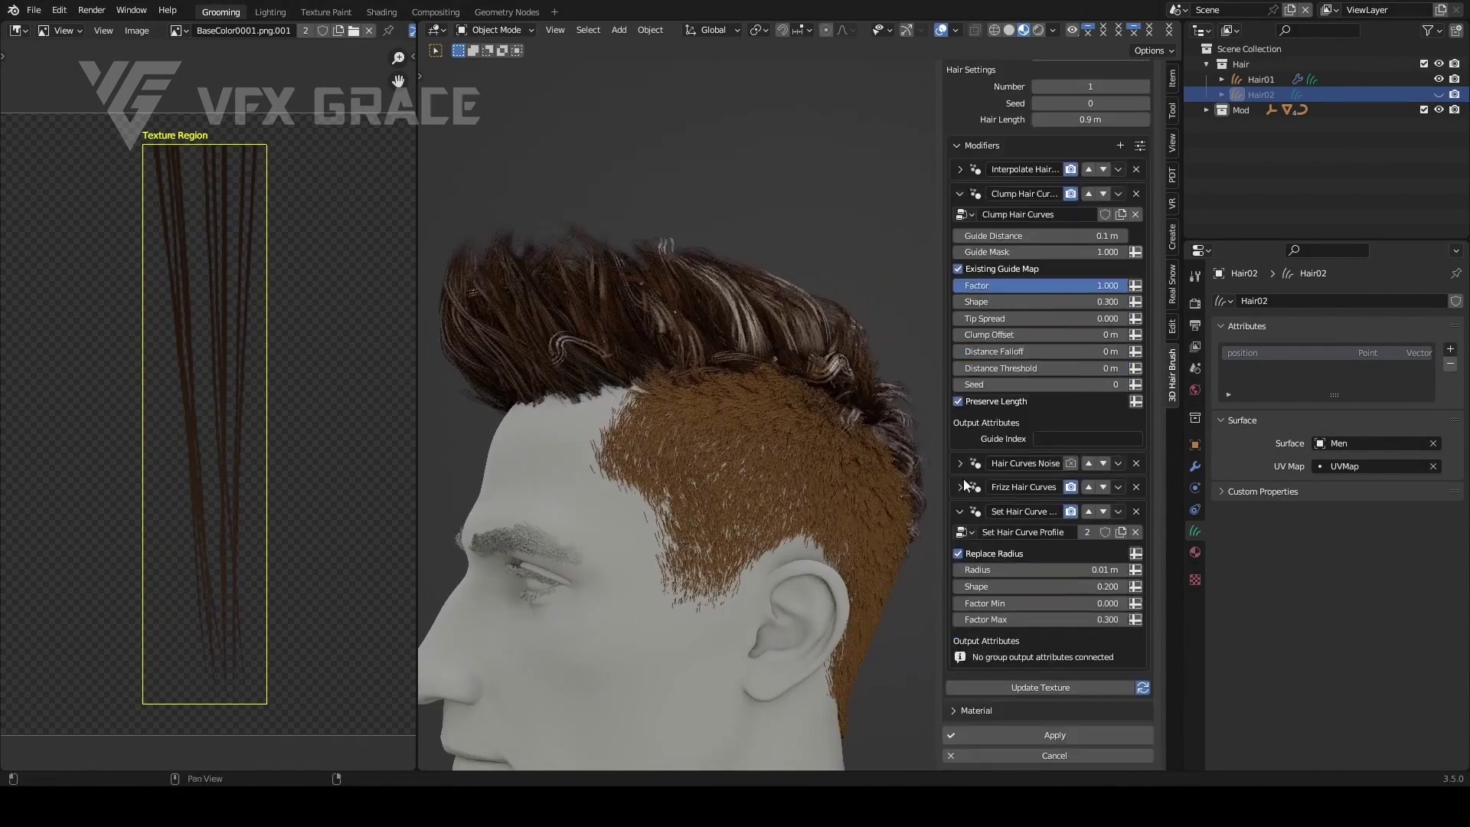
pyautogui.doubleClick(1048, 561)
pyautogui.write('0.00')
pyautogui.press('Return')
pyautogui.scroll(8, 1043, 521)
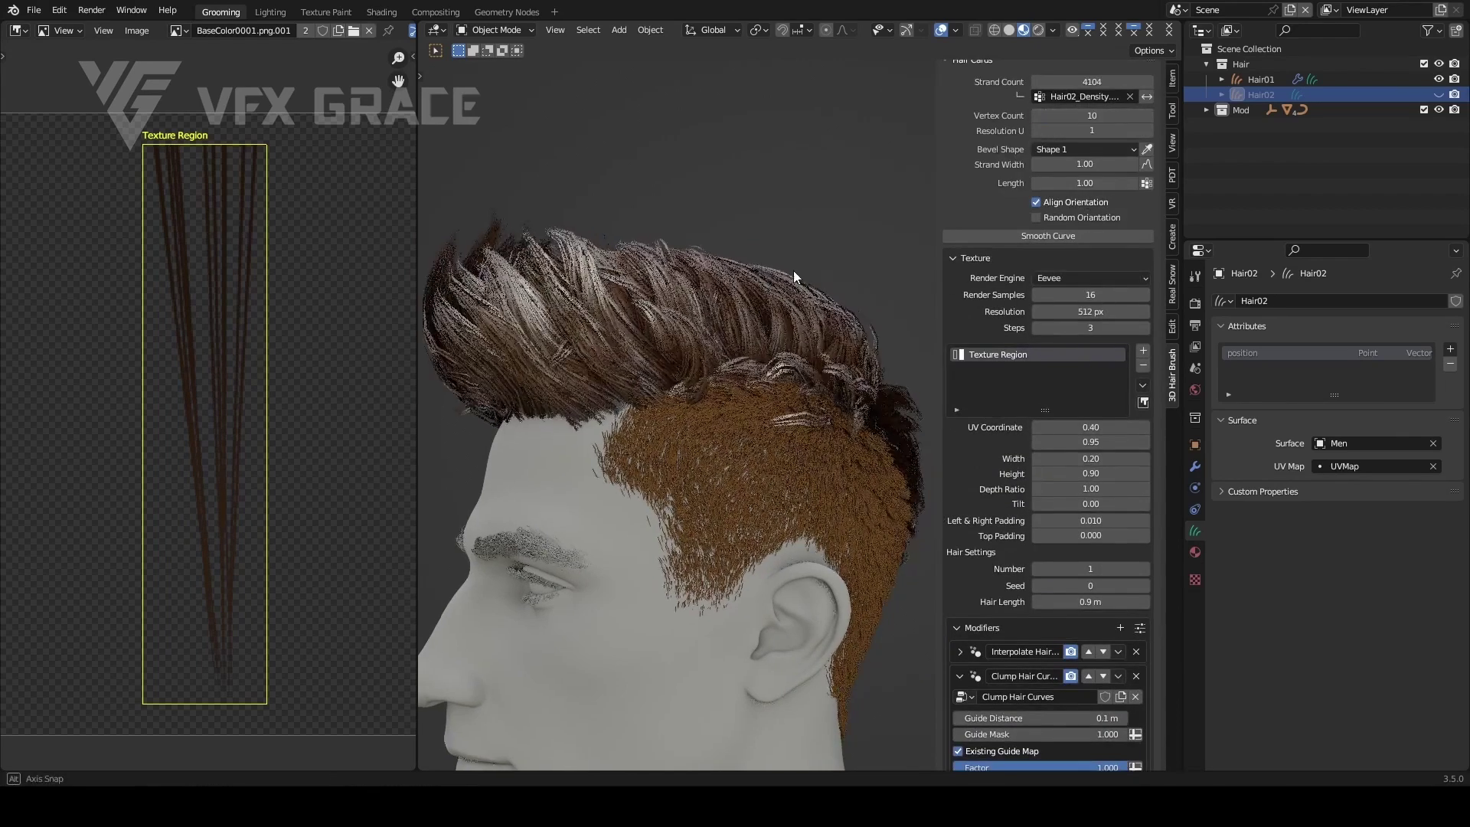
# Step: Adjust the hair card material to Hue 0.49, Saturation 1.31 and Value 1.62
pyautogui.click(995, 396)
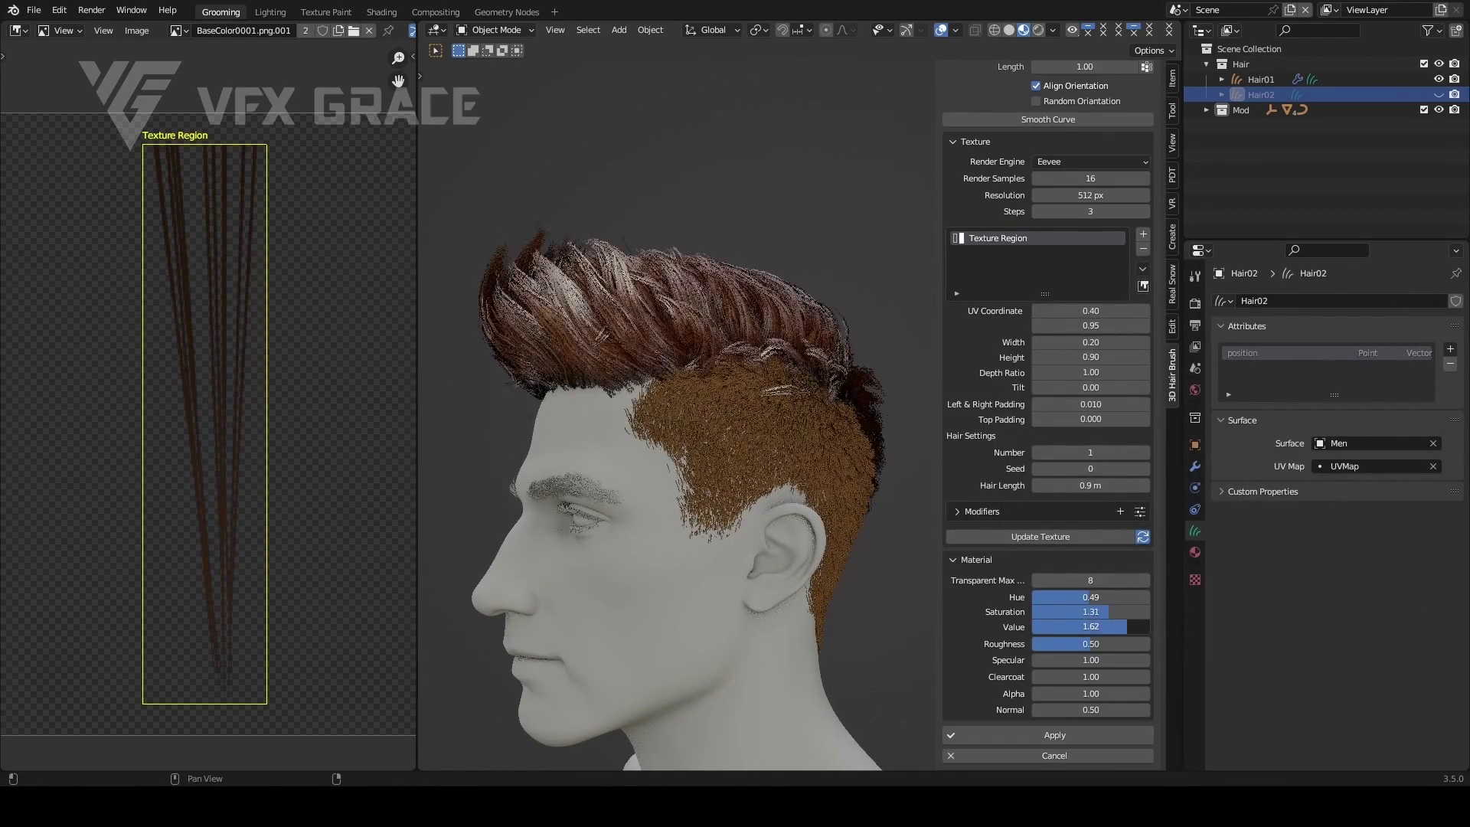
pyautogui.moveTo(689, 460); pyautogui.dragTo(720, 459, button='middle')
pyautogui.click(958, 512)
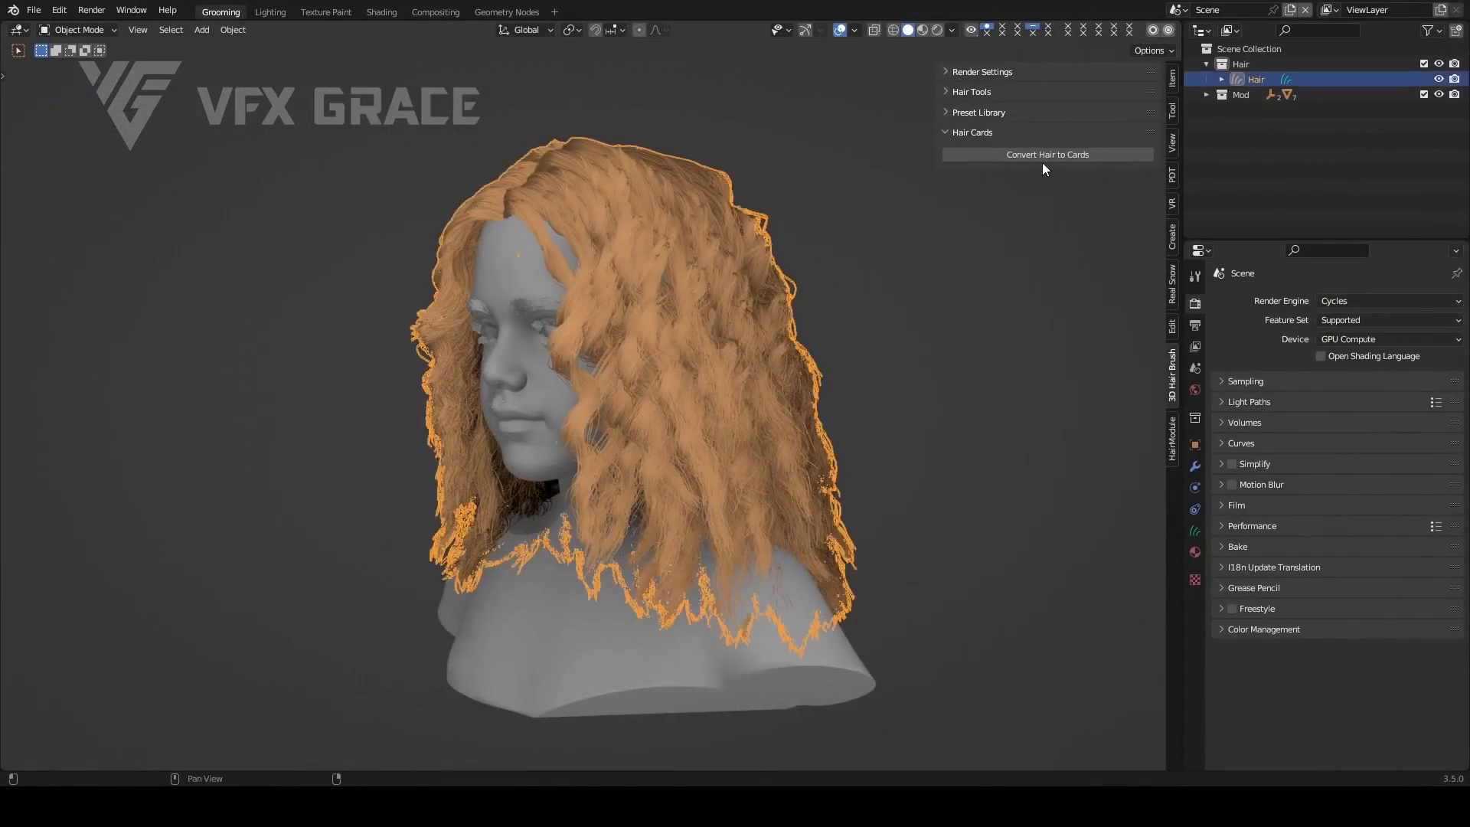
# Step: Convert the girl's wavy hair to hair cards and open the card texture settings
pyautogui.click(1042, 162)
pyautogui.click(1042, 293)
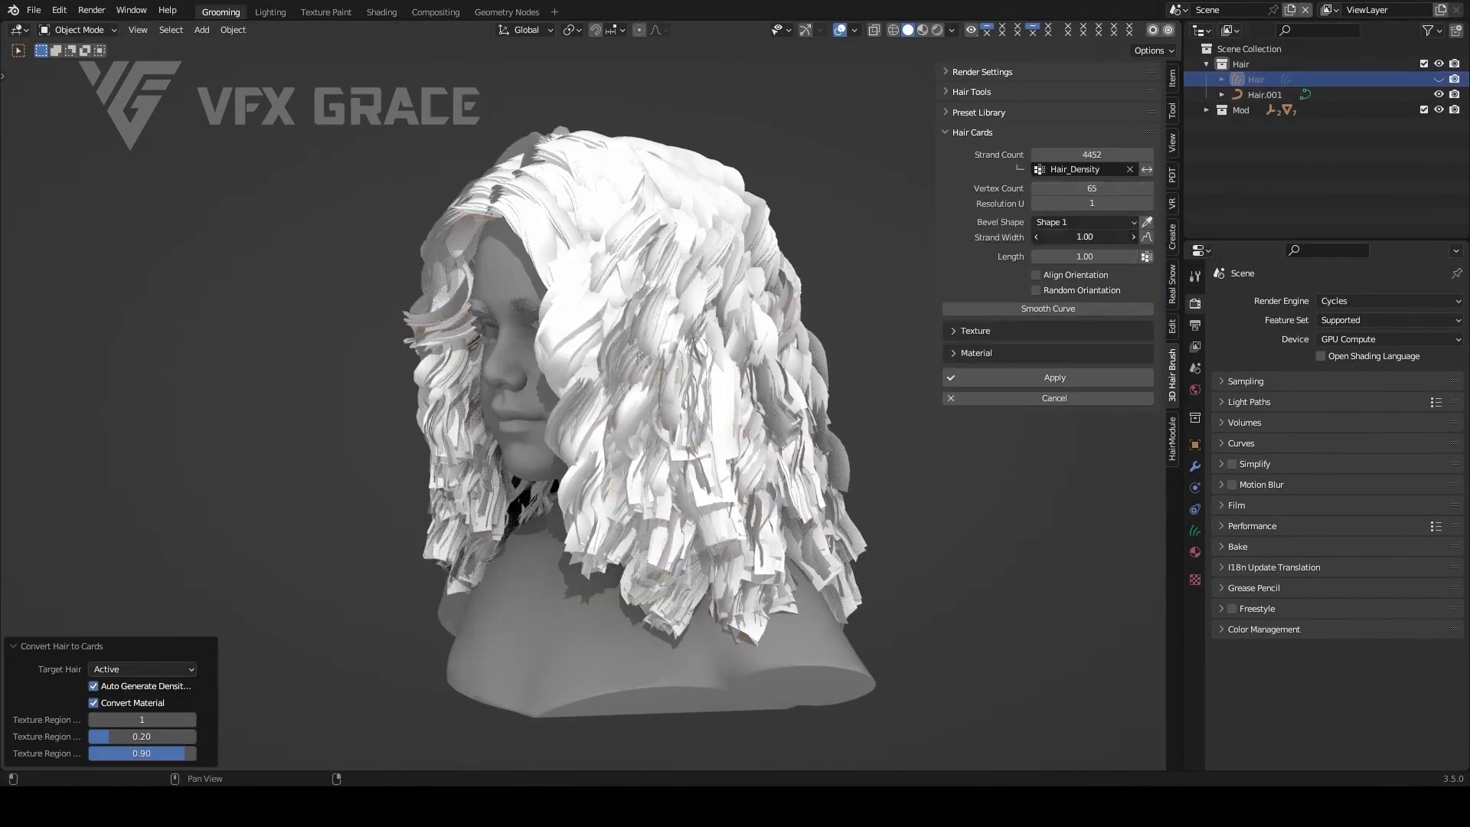
pyautogui.click(958, 330)
pyautogui.scroll(-10, 1054, 516)
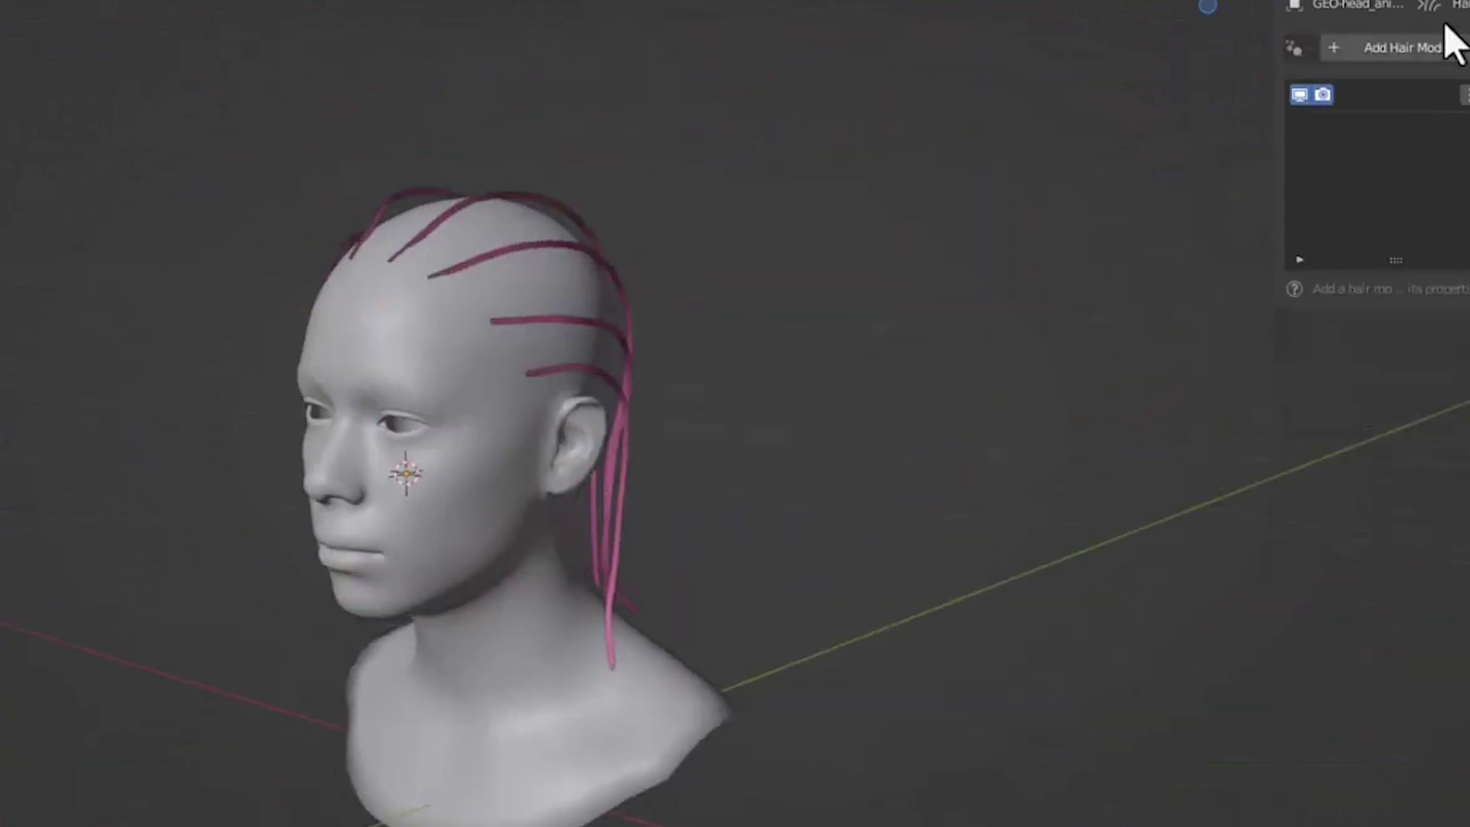
# Step: Add a braid modifier to the scalp hair strands and set the hair Radius to 0.002
pyautogui.click(1443, 39)
pyautogui.click(1155, 158)
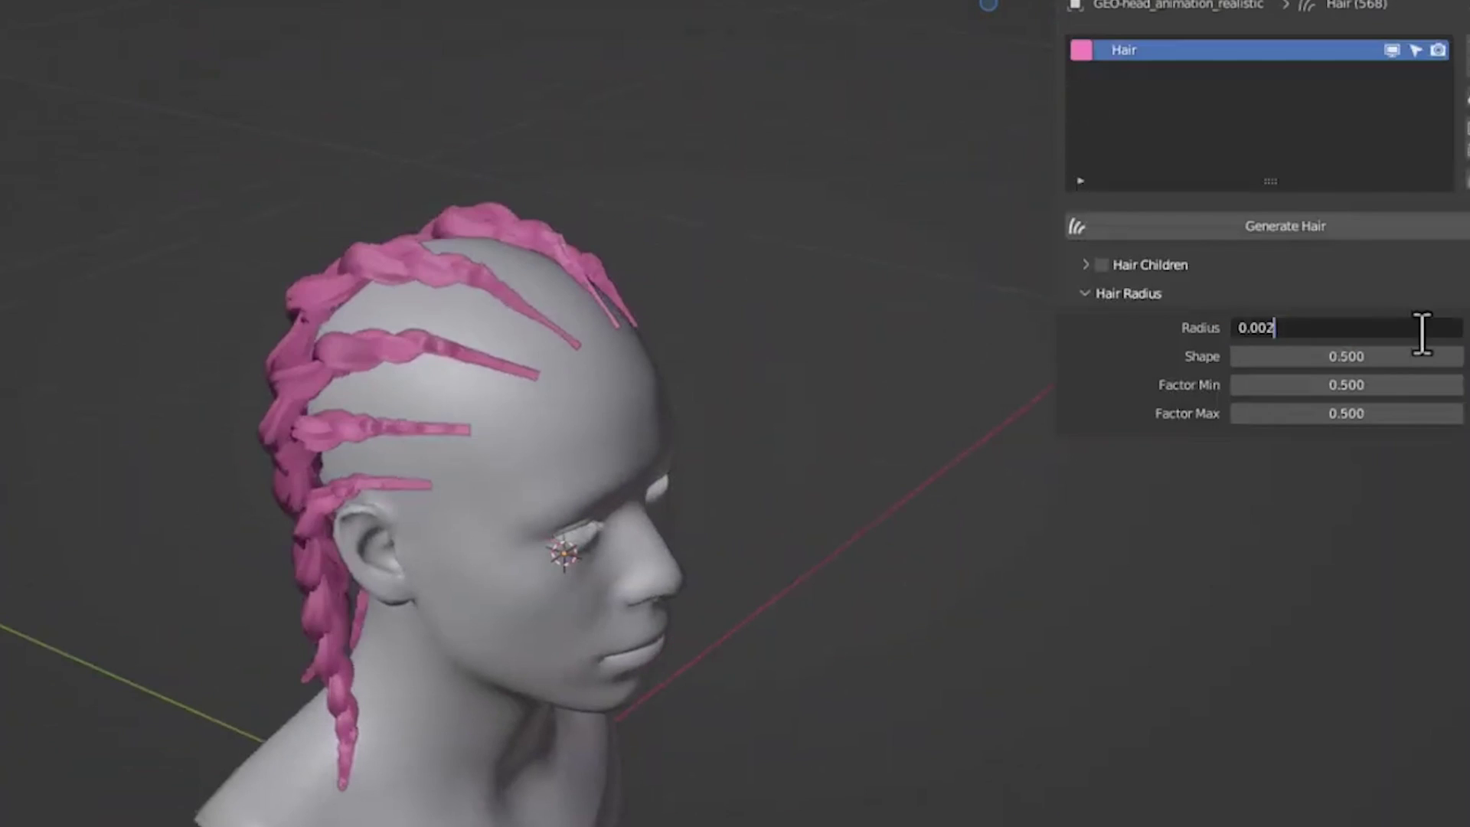
pyautogui.press('Return')
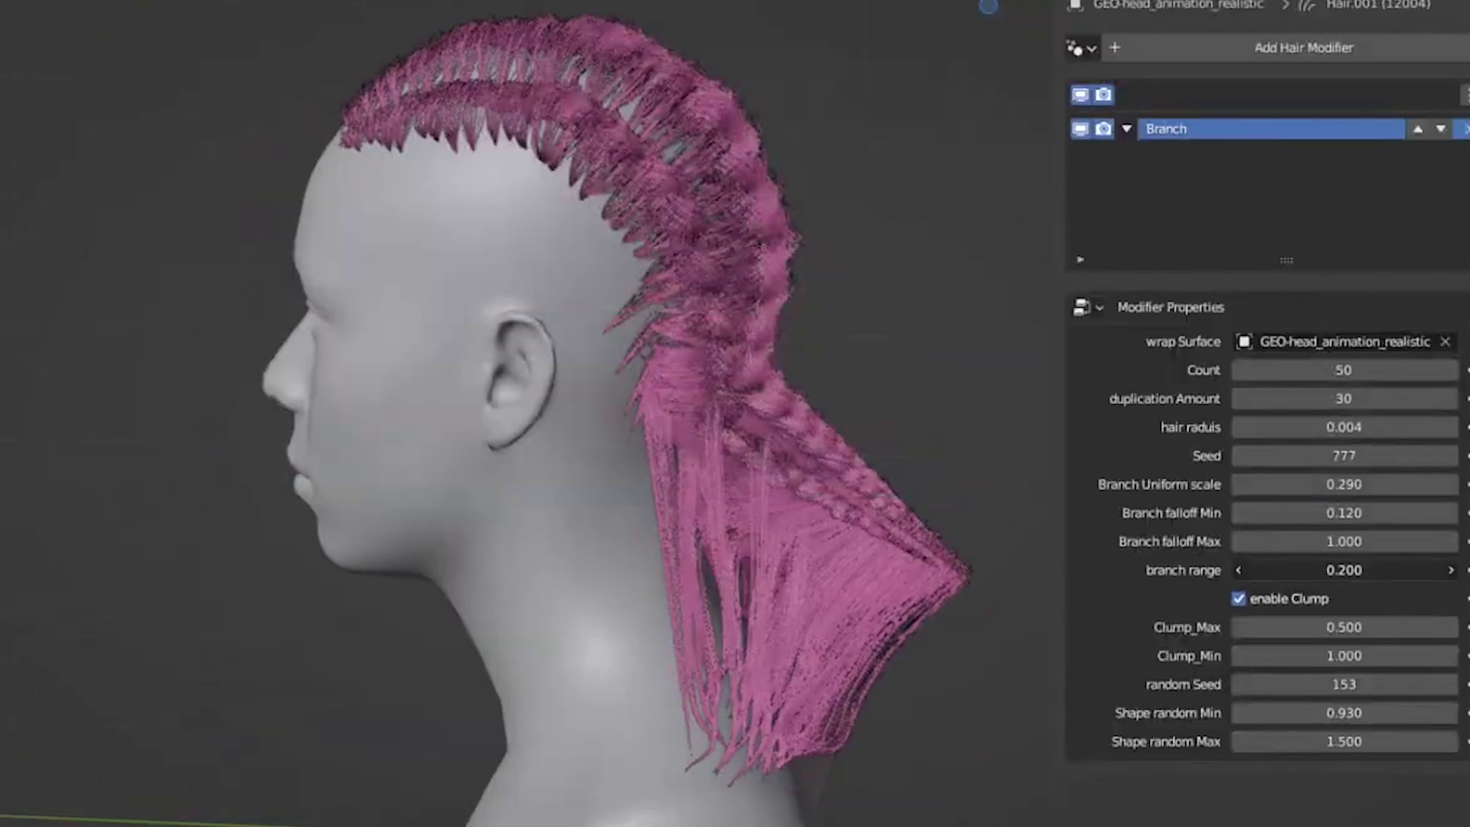
# Step: Lower the Branch modifier's branch range to 0.020 and adjust its Count
pyautogui.moveTo(1344, 569)
pyautogui.mouseDown()
pyautogui.moveTo(1317, 569)
pyautogui.moveTo(1346, 570)
pyautogui.mouseUp()
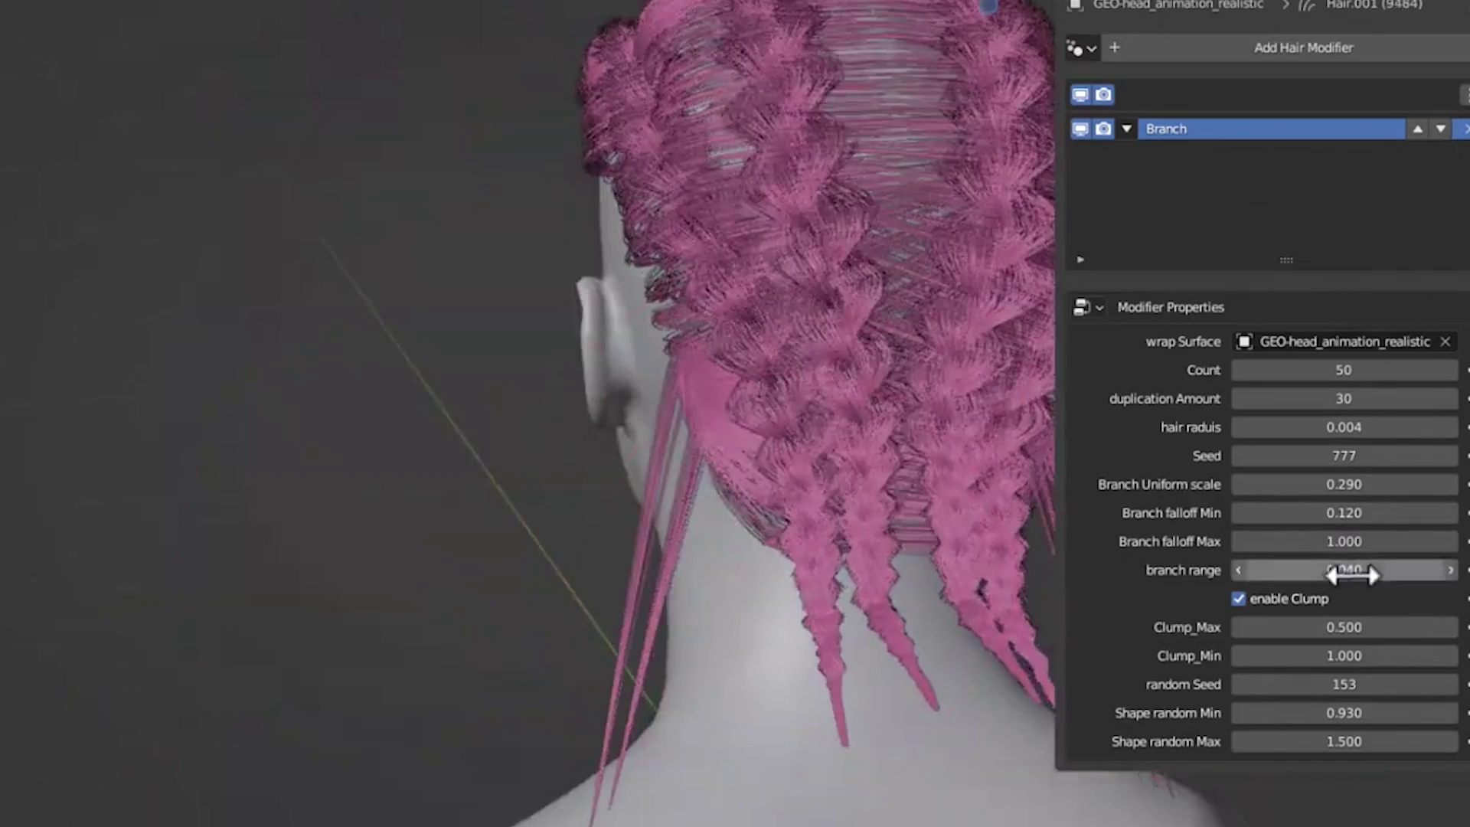
pyautogui.moveTo(1329, 571); pyautogui.dragTo(1319, 571)
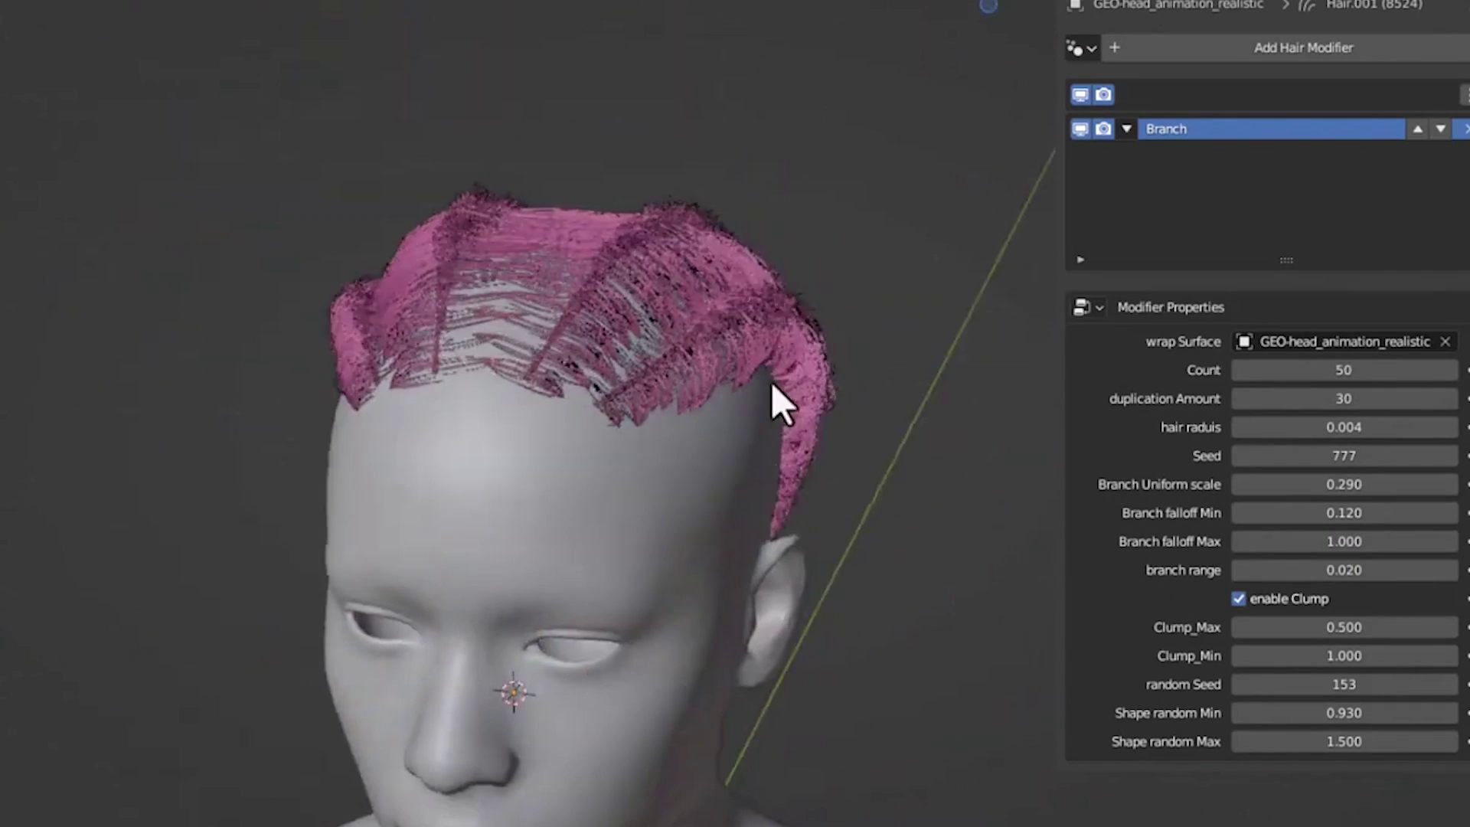
pyautogui.moveTo(1348, 371); pyautogui.dragTo(1378, 399)
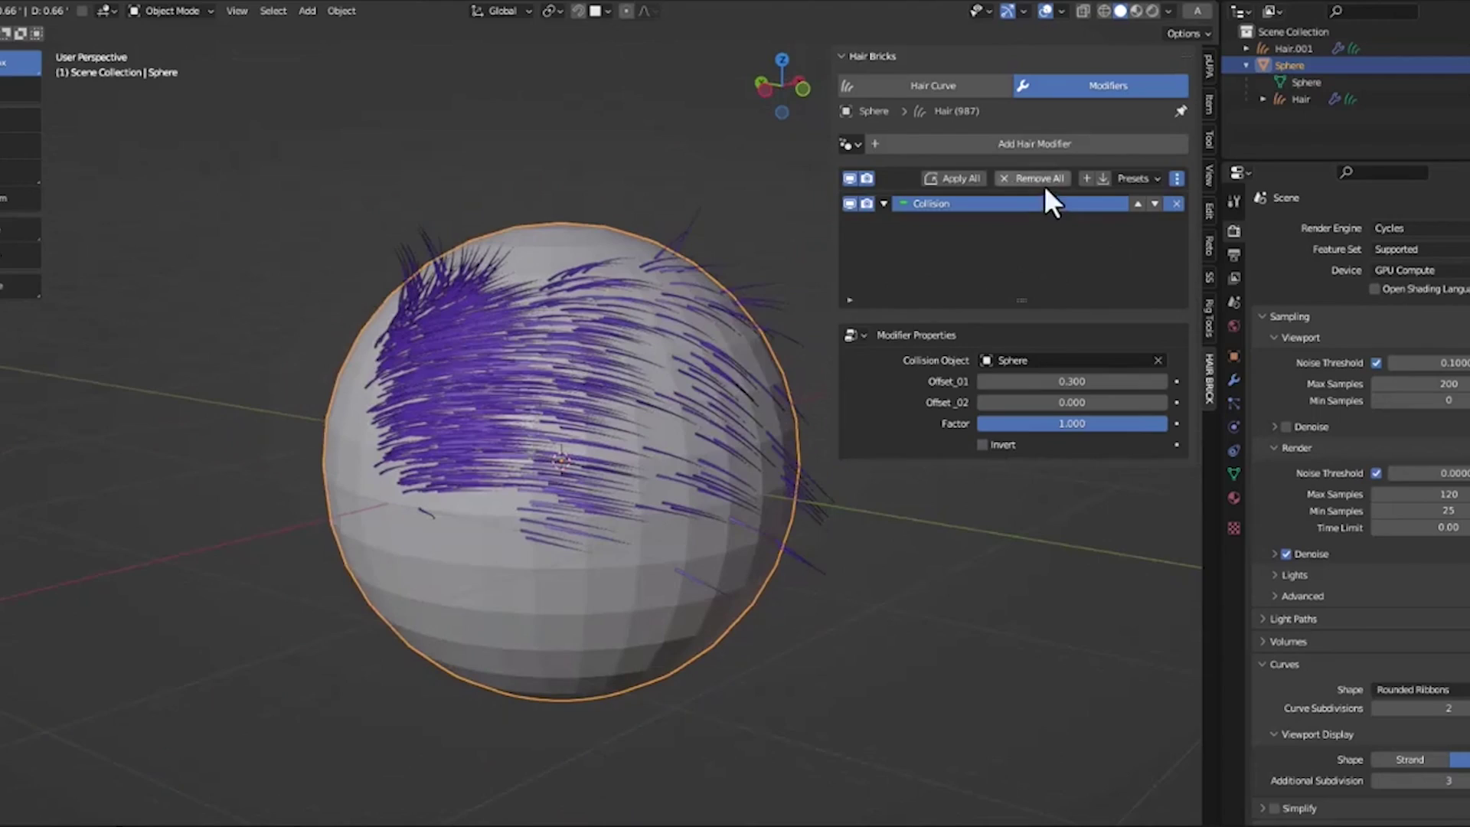
# Step: Add a Noise Simple modifier to the sphere's hair and adjust its Noise Scale
pyautogui.click(1022, 142)
pyautogui.click(871, 174)
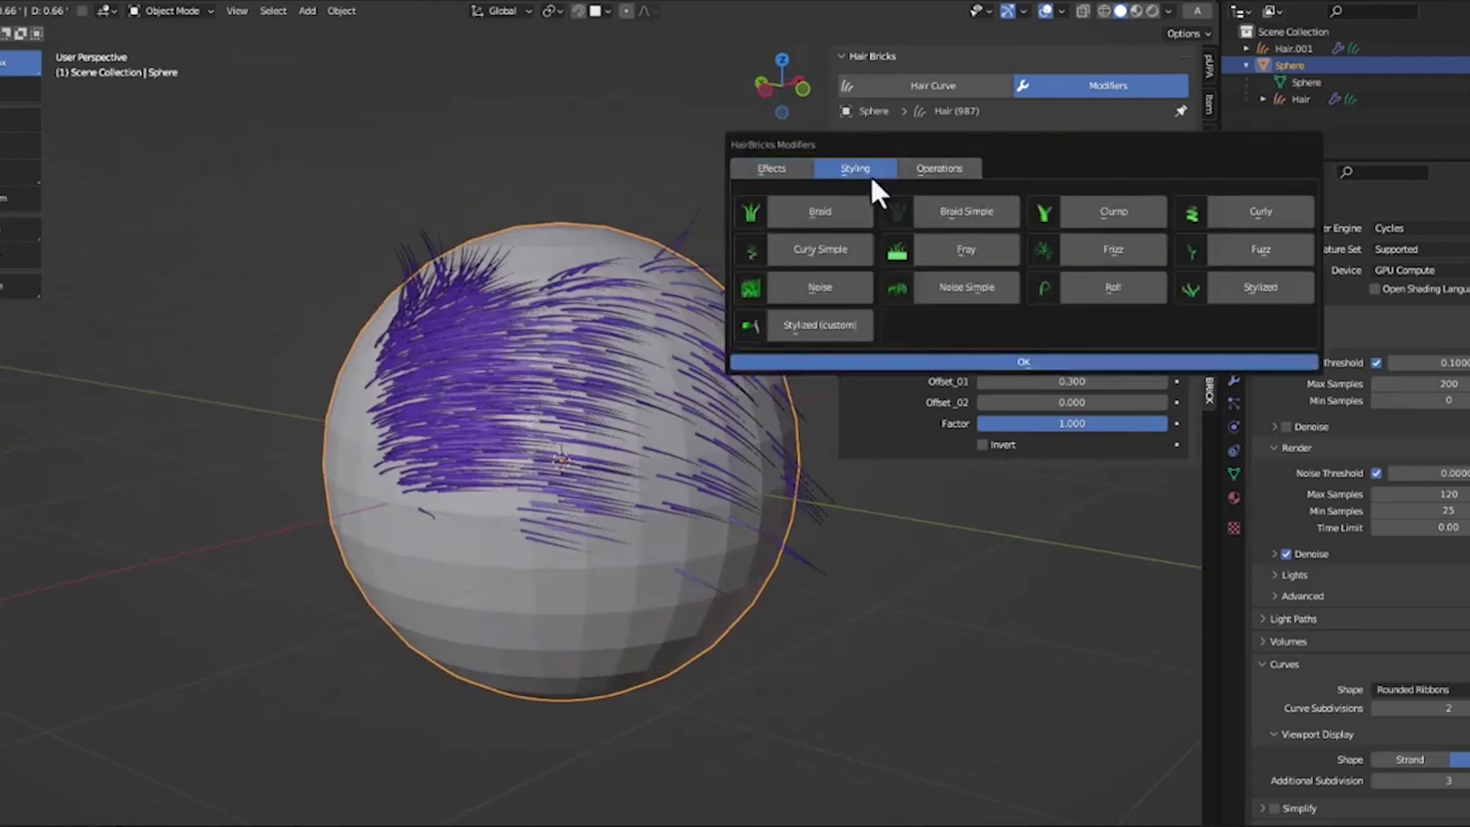
pyautogui.click(985, 289)
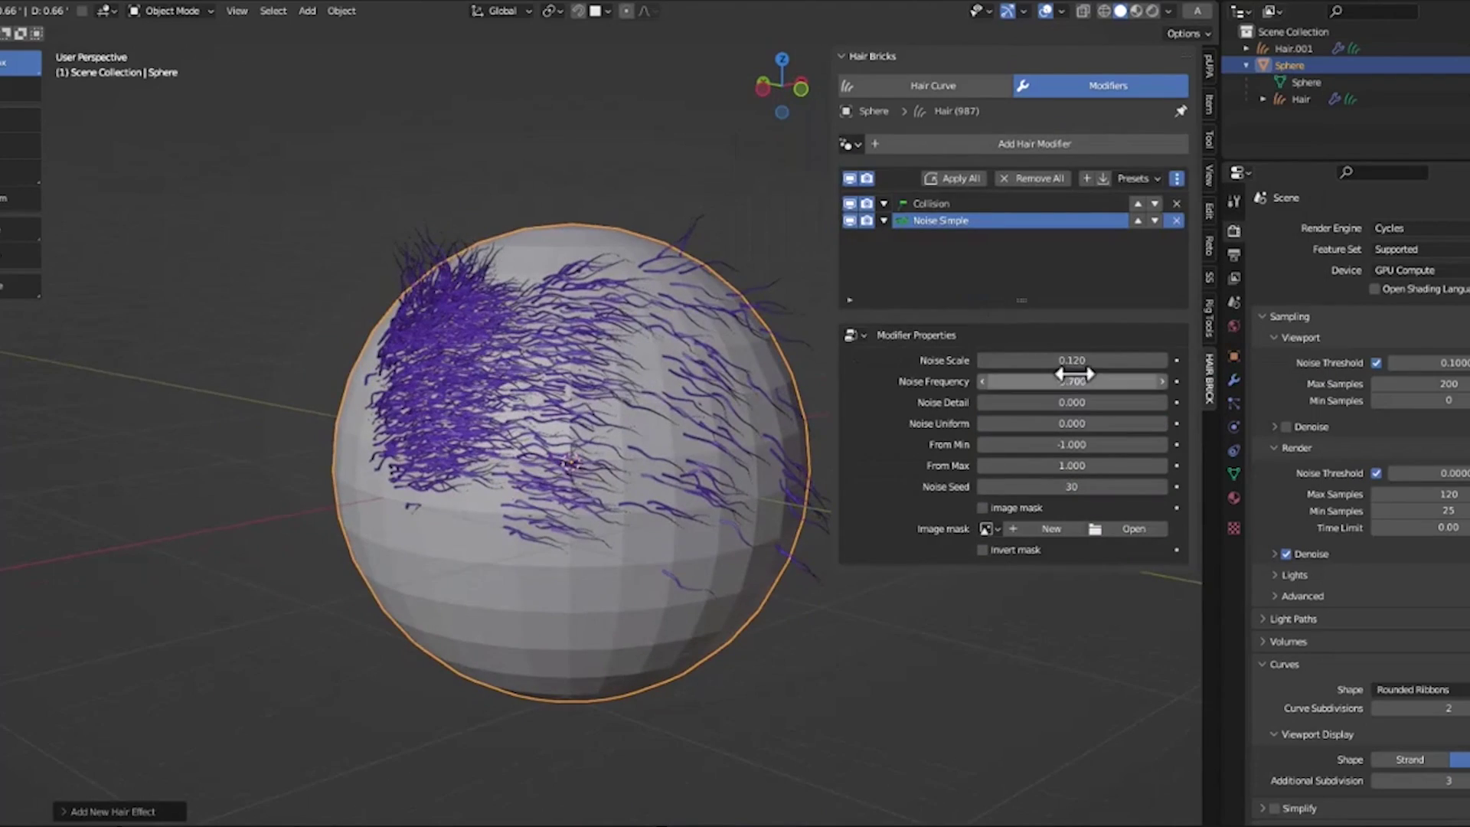
pyautogui.moveTo(1072, 359); pyautogui.dragTo(1103, 381)
pyautogui.click(968, 204)
pyautogui.click(970, 216)
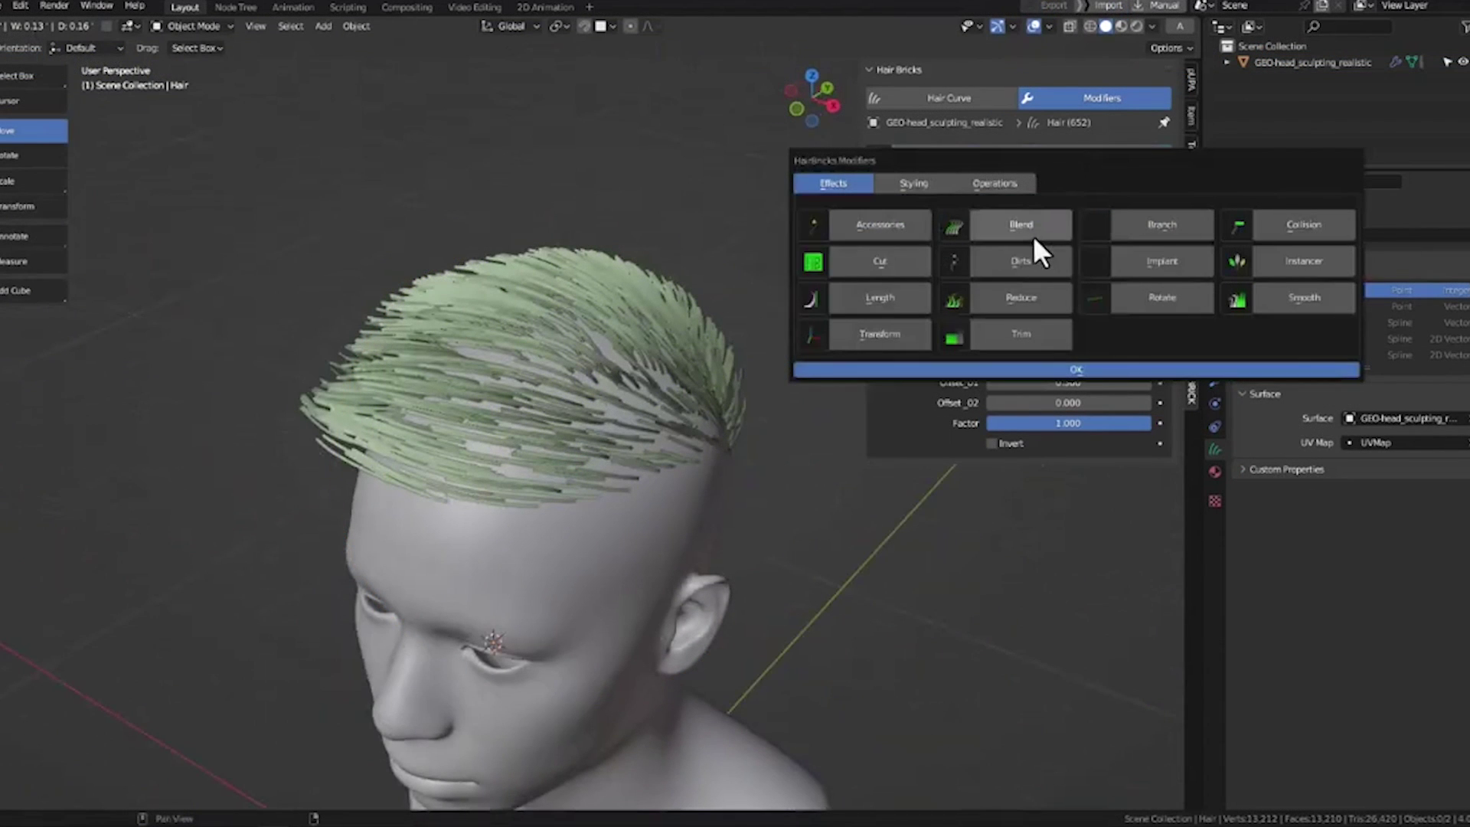
# Step: Add a Smooth modifier to the head's hair and toggle its viewport visibility to compare the effect
pyautogui.click(1301, 298)
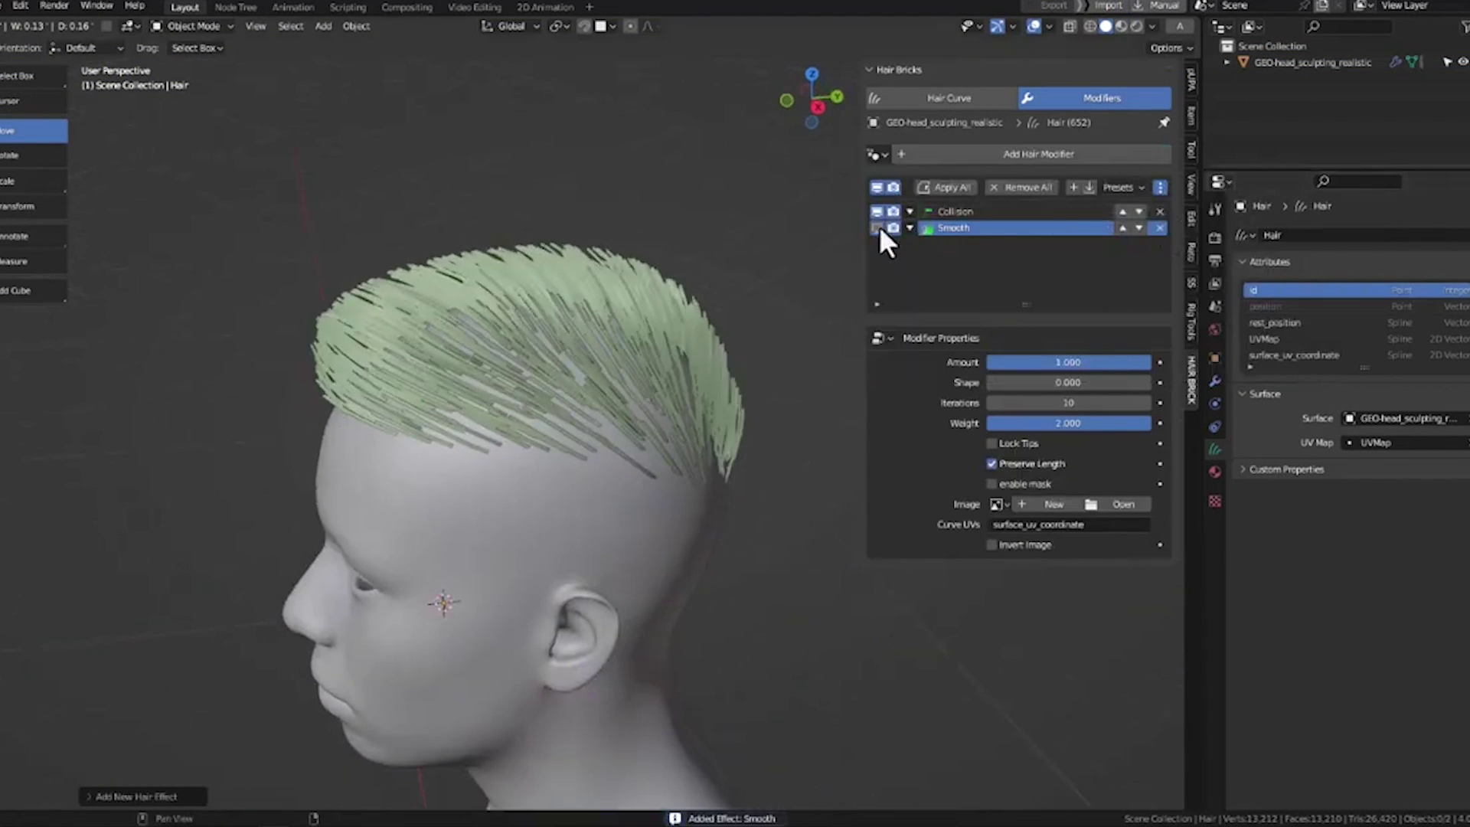
pyautogui.click(876, 227)
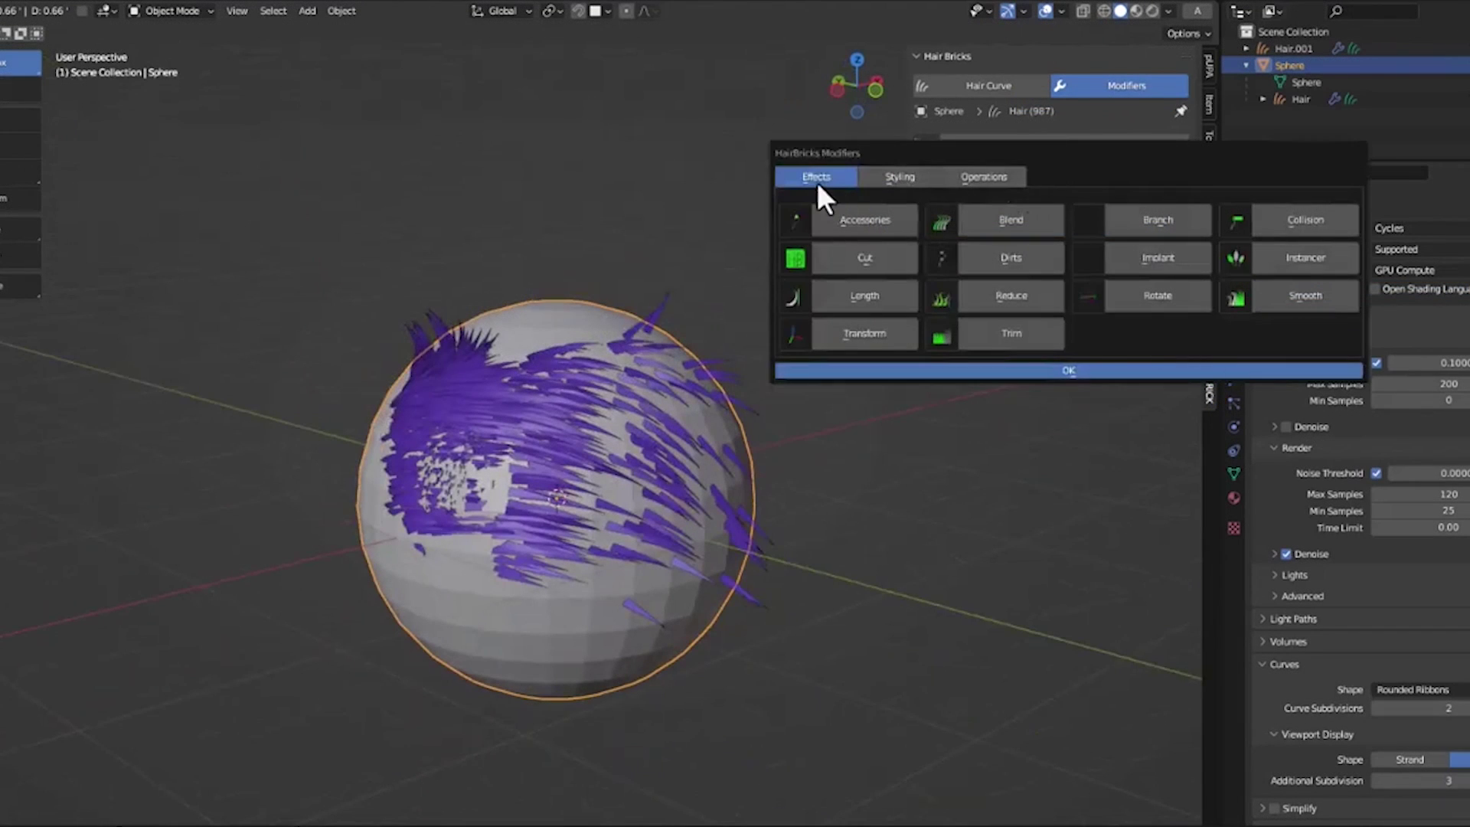
# Step: Browse the available hair modifiers in the Effects, Styling and Operations categories
pyautogui.click(895, 181)
pyautogui.click(989, 176)
pyautogui.click(834, 178)
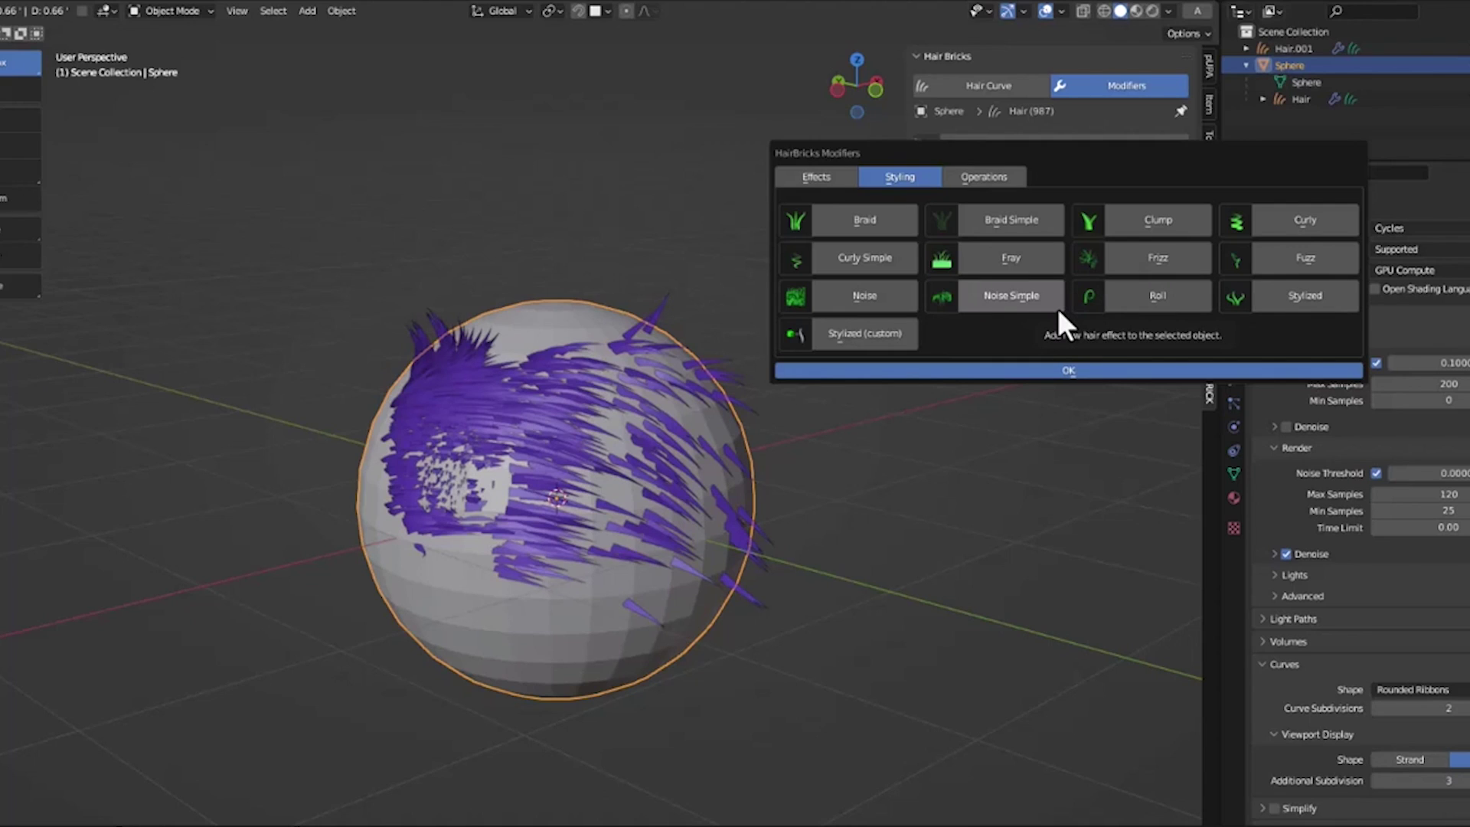
pyautogui.click(988, 177)
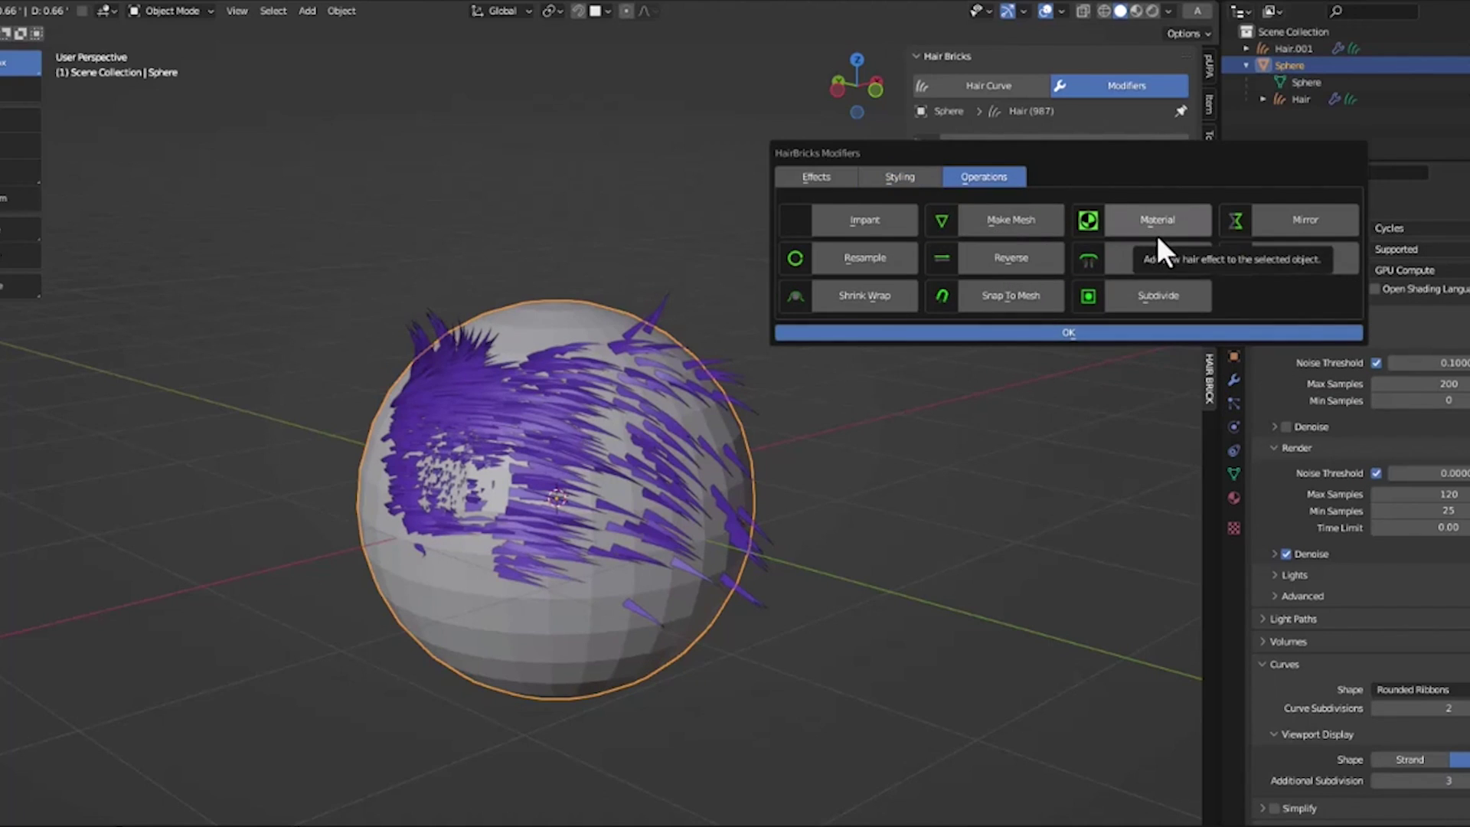
# Step: Add a Mirror modifier to the sphere's hair and adjust its settings
pyautogui.click(1283, 222)
pyautogui.moveTo(689, 398); pyautogui.dragTo(536, 405, button='middle')
pyautogui.click(1027, 402)
pyautogui.click(1027, 381)
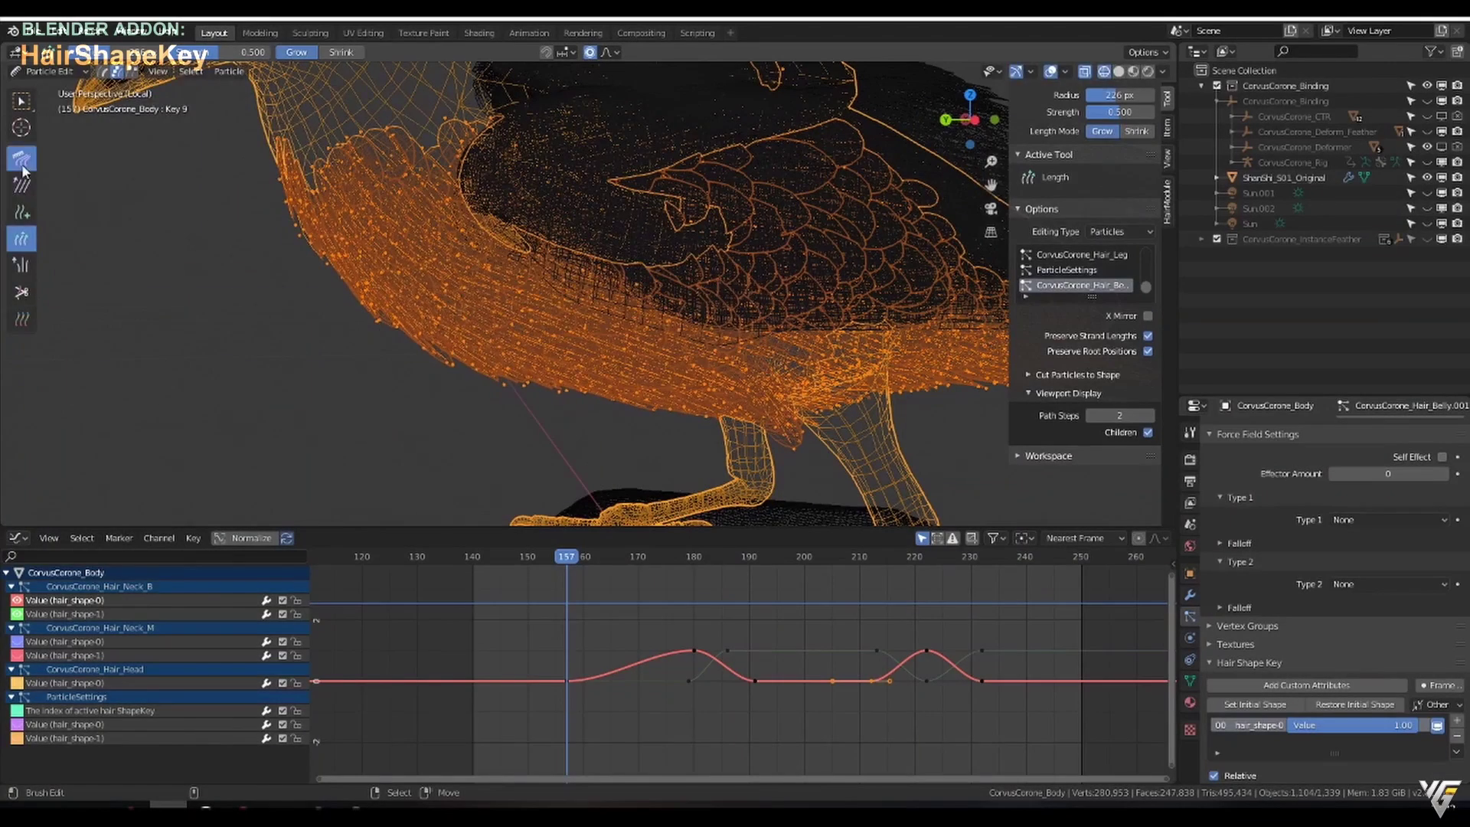
# Step: Comb the crow's belly feather particles downward with the Comb brush and lower the hair shape key's value
pyautogui.click(21, 158)
pyautogui.moveTo(383, 306)
pyautogui.mouseDown()
pyautogui.moveTo(432, 338)
pyautogui.moveTo(587, 379)
pyautogui.moveTo(592, 430)
pyautogui.moveTo(441, 311)
pyautogui.moveTo(370, 293)
pyautogui.moveTo(385, 370)
pyautogui.mouseUp()
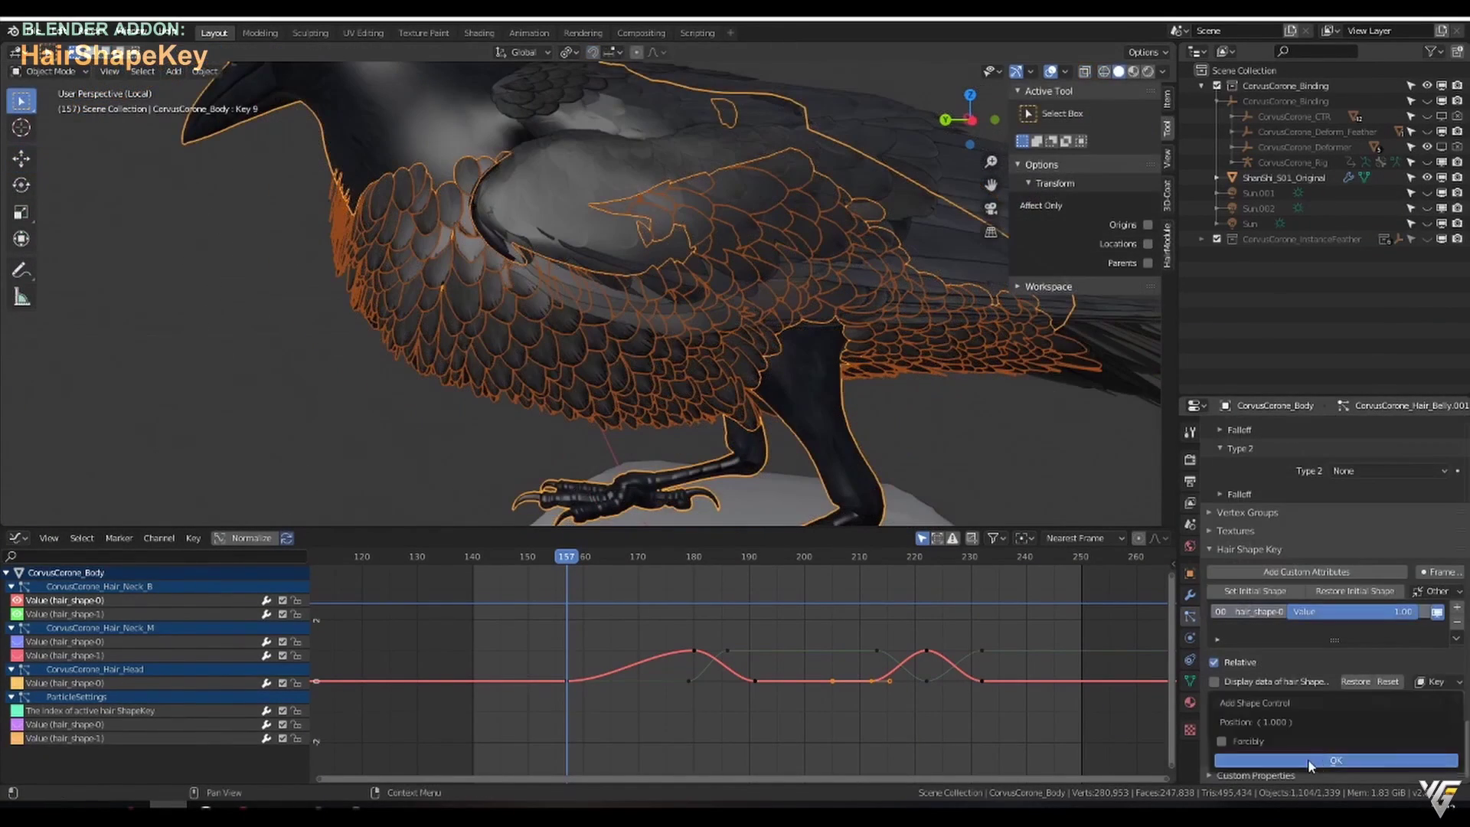
pyautogui.moveTo(1296, 628); pyautogui.dragTo(1225, 621)
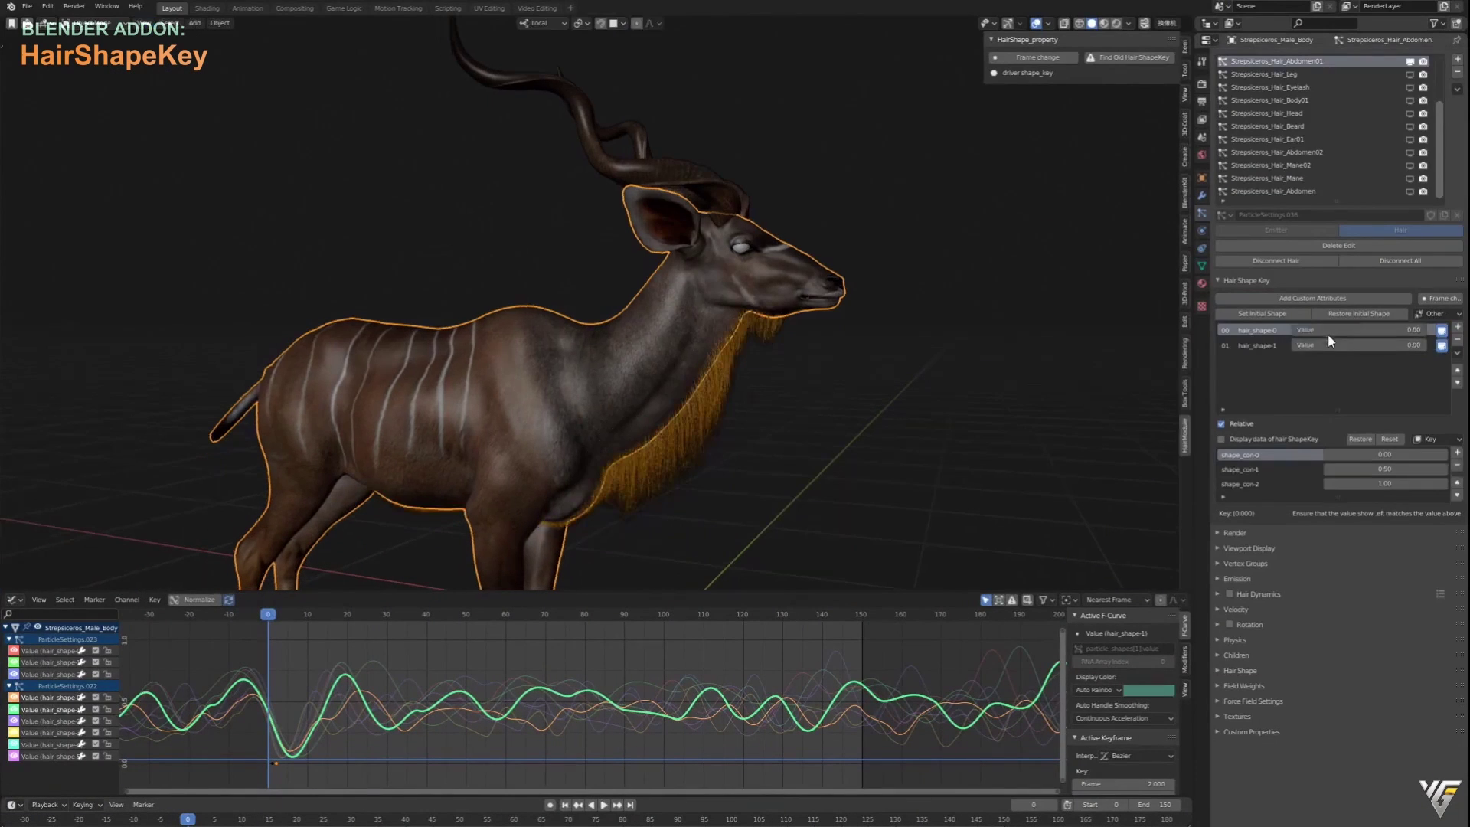
# Step: Open the value options of hair_shape-0 and hair_shape-1 for the antelope's abdomen hair
pyautogui.rightClick(1333, 329)
pyautogui.rightClick(1363, 346)
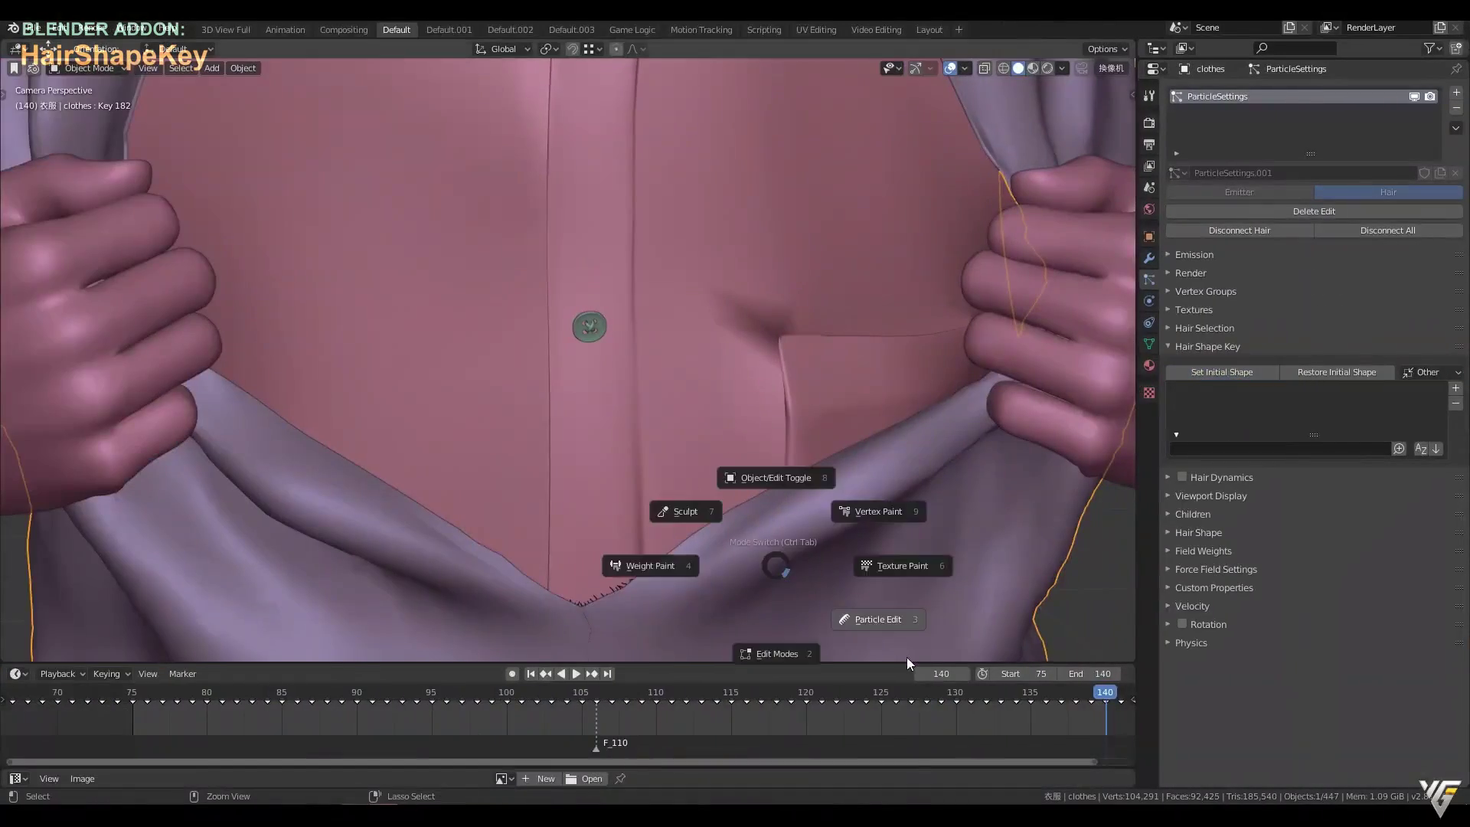
# Step: Switch the clothes object to Particle Edit mode with wireframe shading
pyautogui.click(909, 663)
pyautogui.hotkey('shift', 'z')
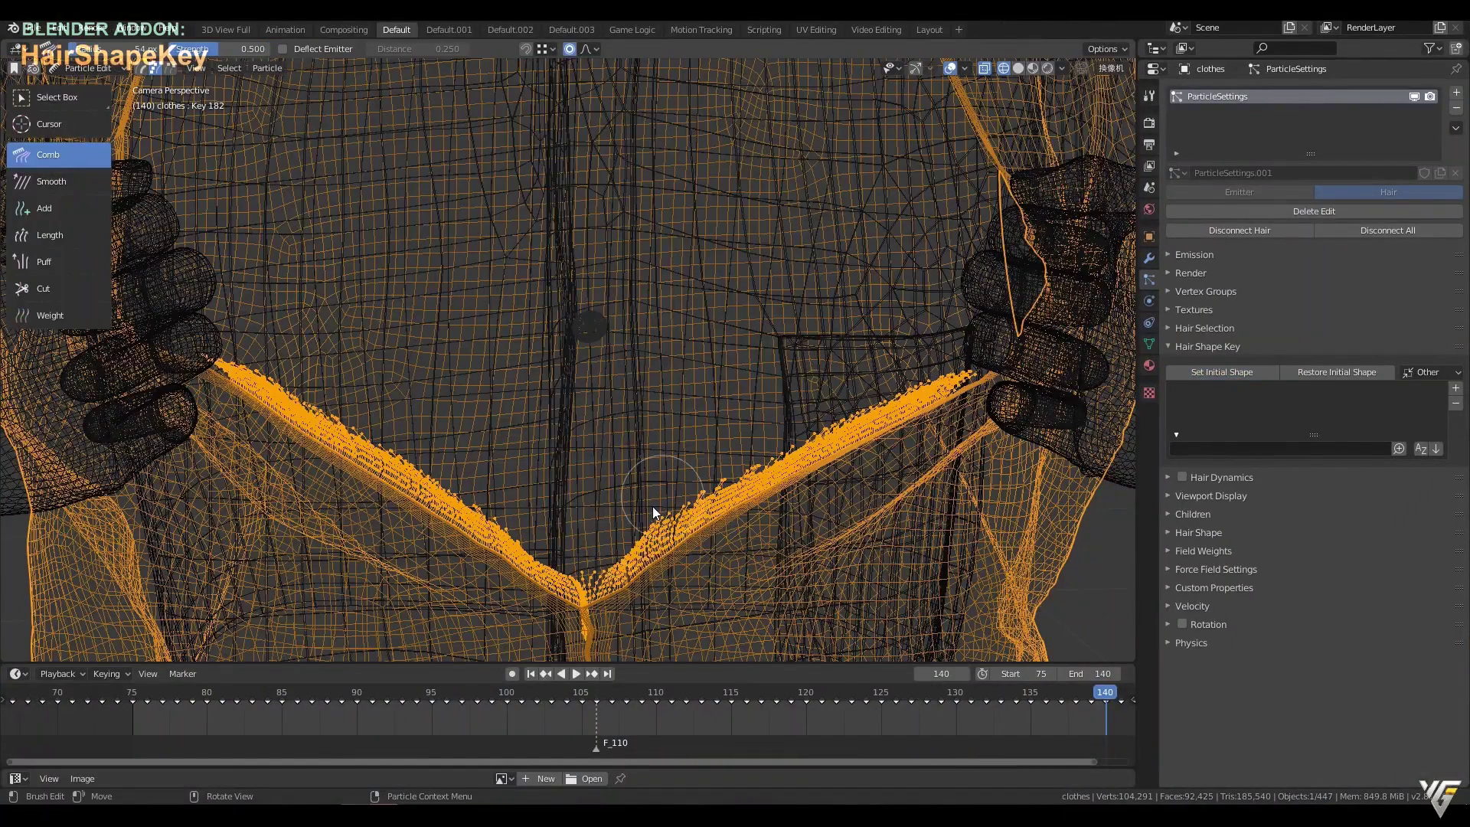
# Step: Turn off wireframe shading, change the clothes object's mode, and add a hair shape key
pyautogui.hotkey('shift', 'z')
pyautogui.hotkey('ctrl', 'Tab')
pyautogui.click(729, 423)
pyautogui.click(1456, 388)
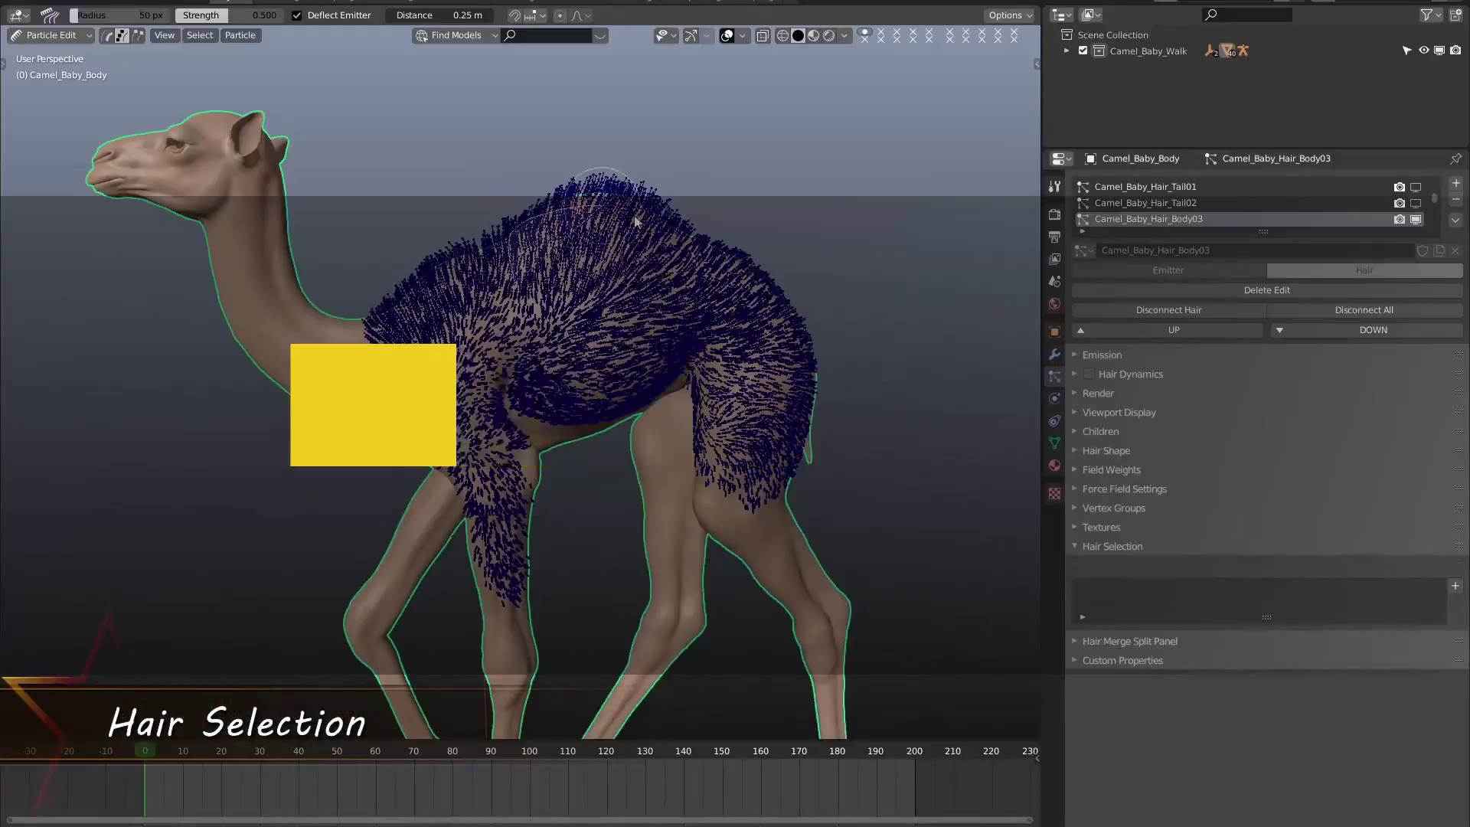
# Step: Assign the selected camel body hairs to hair_selection-1 and try the selection and select mode options
pyautogui.hotkey('ctrl', 'x')
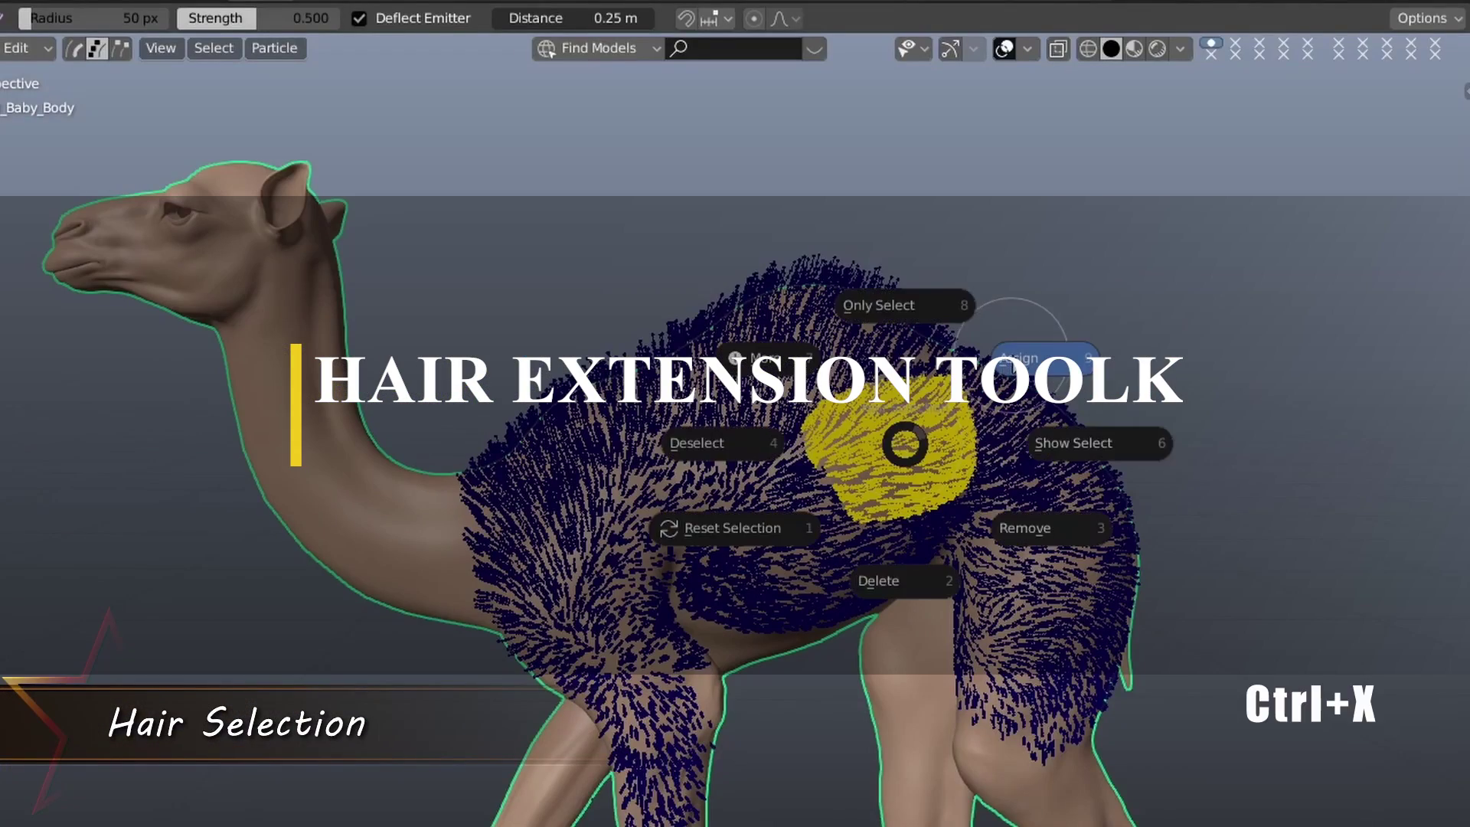
pyautogui.press('Escape')
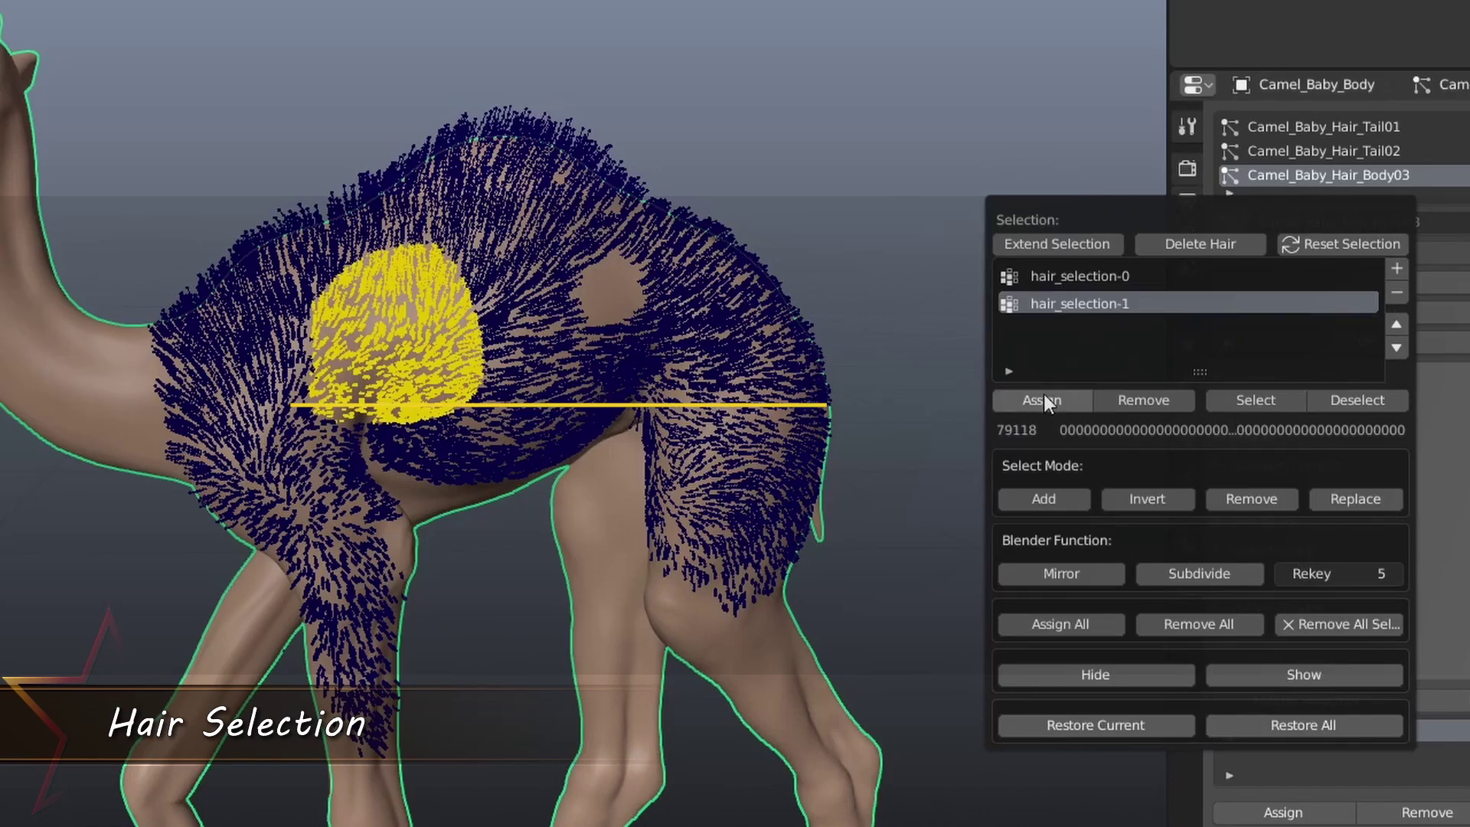
pyautogui.click(1044, 394)
pyautogui.click(1205, 381)
pyautogui.click(1071, 486)
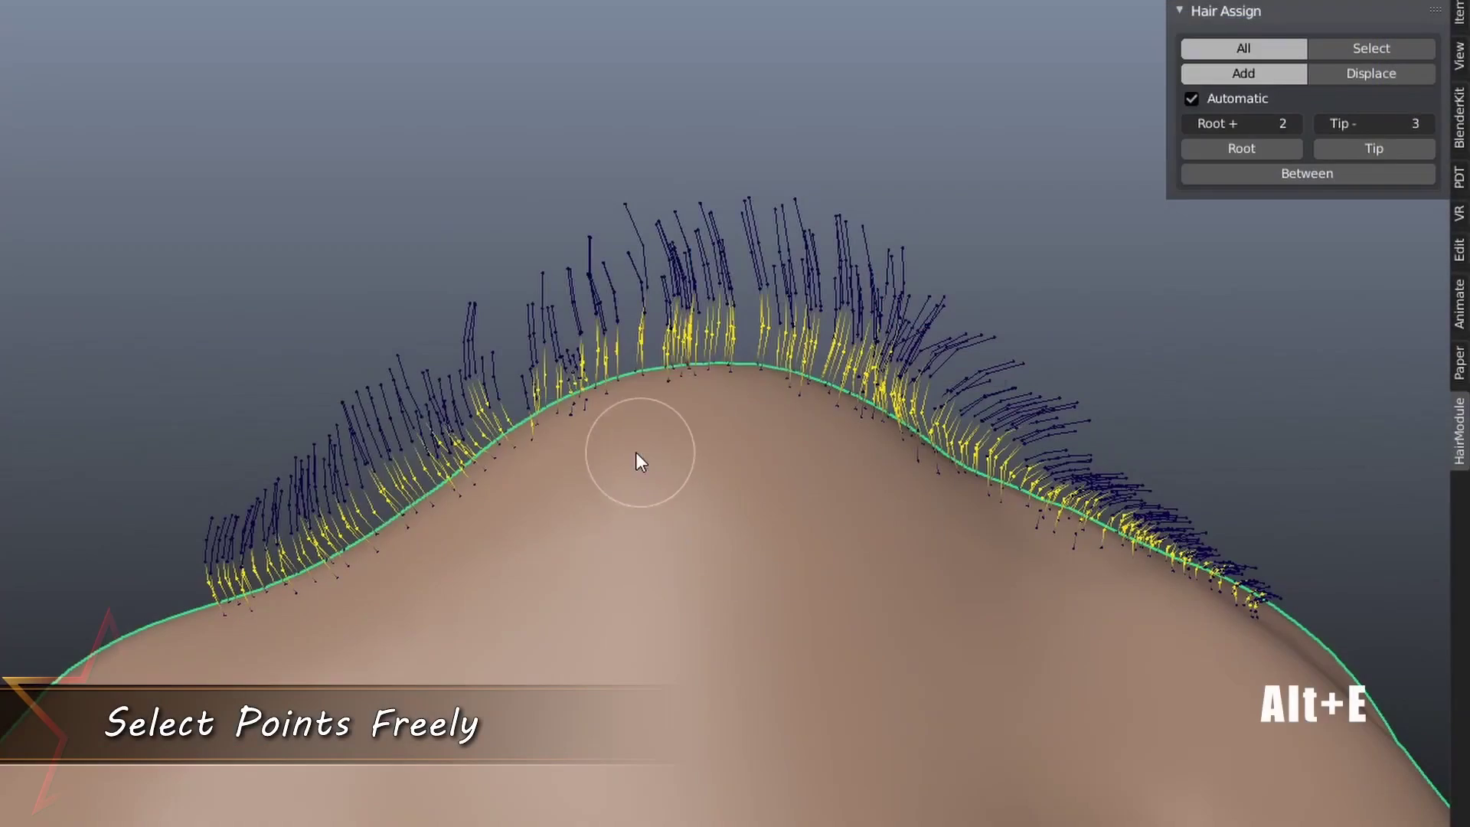
# Step: Set Hair Assign to Displace on selected hairs only and confirm the Root offset for the hump hair
pyautogui.hotkey('alt', 'e')
pyautogui.click(805, 485)
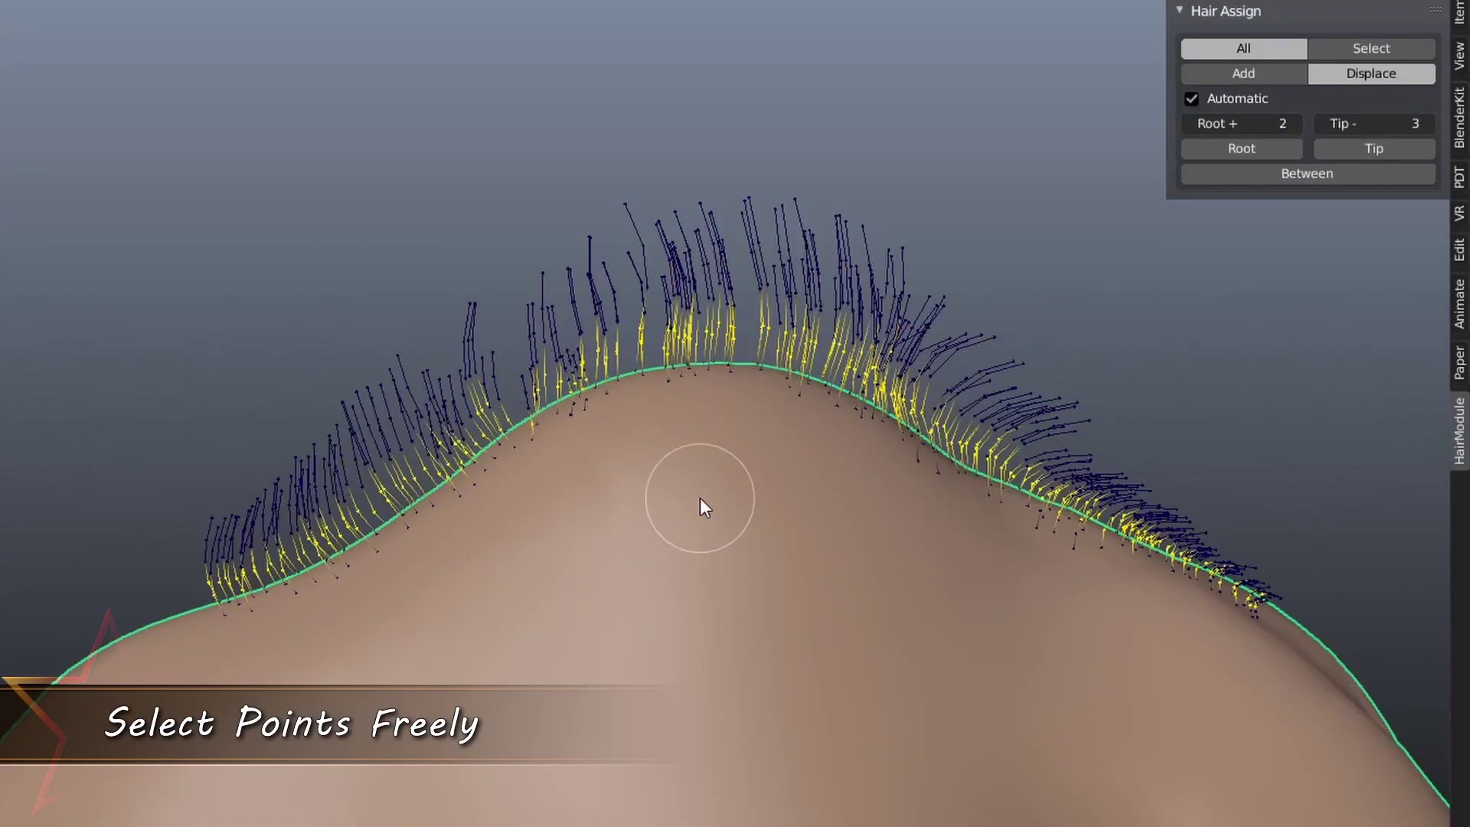
pyautogui.hotkey('alt', 'e')
pyautogui.click(627, 521)
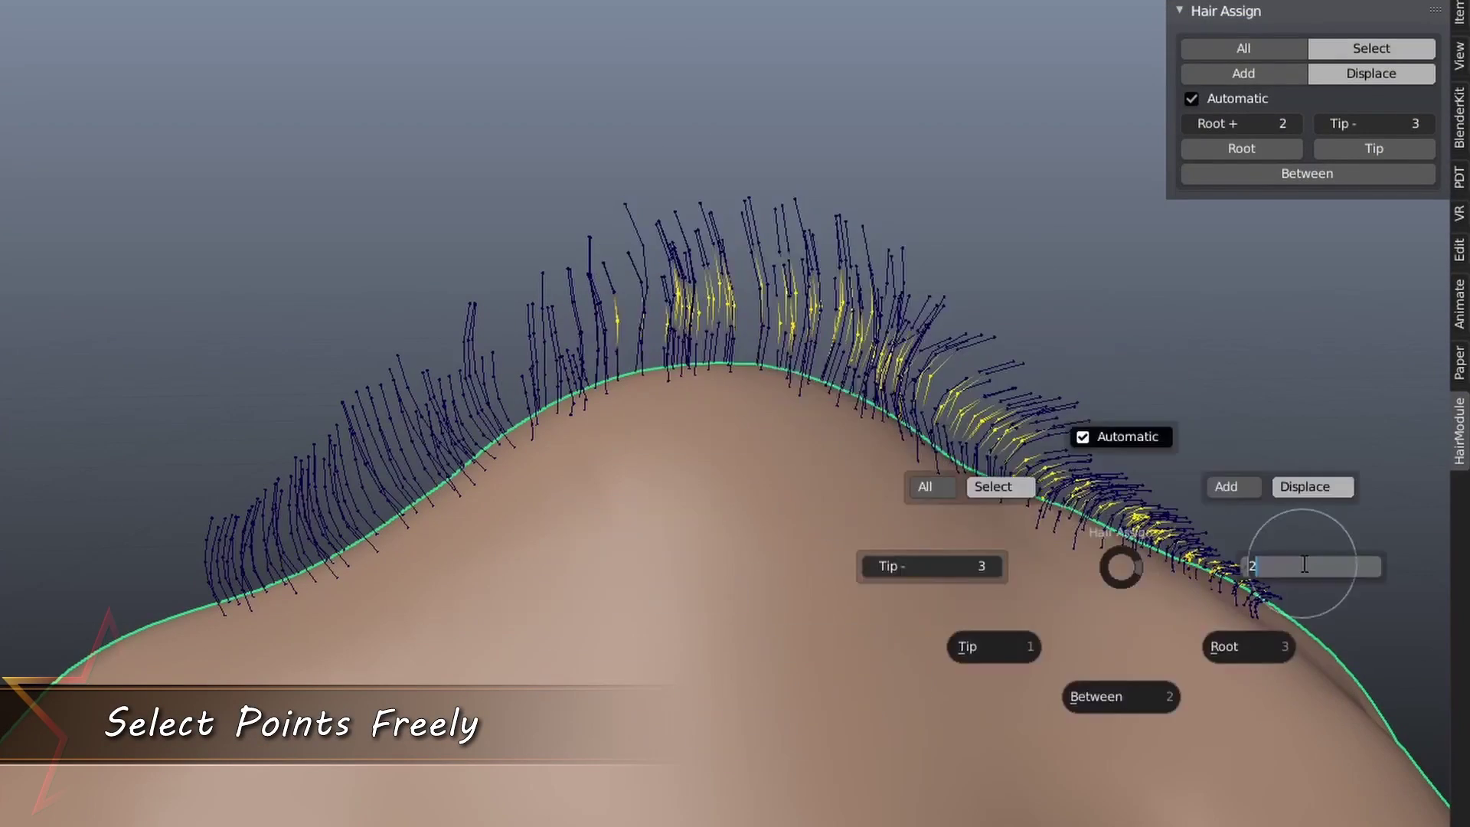
pyautogui.press('Return')
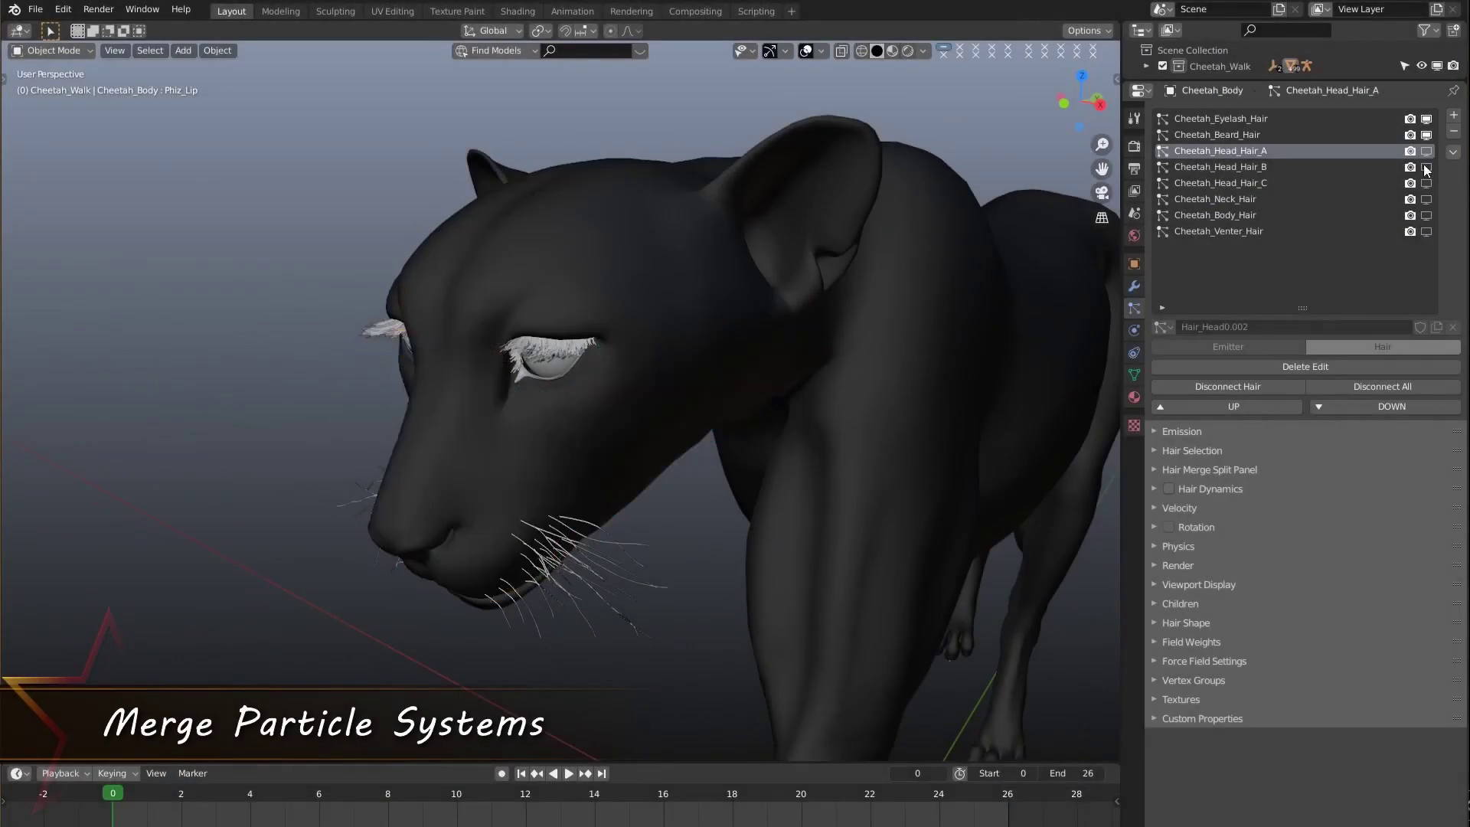
# Step: Merge Cheetah_Head_Hair_A into Cheetah_Head_Hair_B with the backup option, and pick another particle system to merge
pyautogui.click(1317, 534)
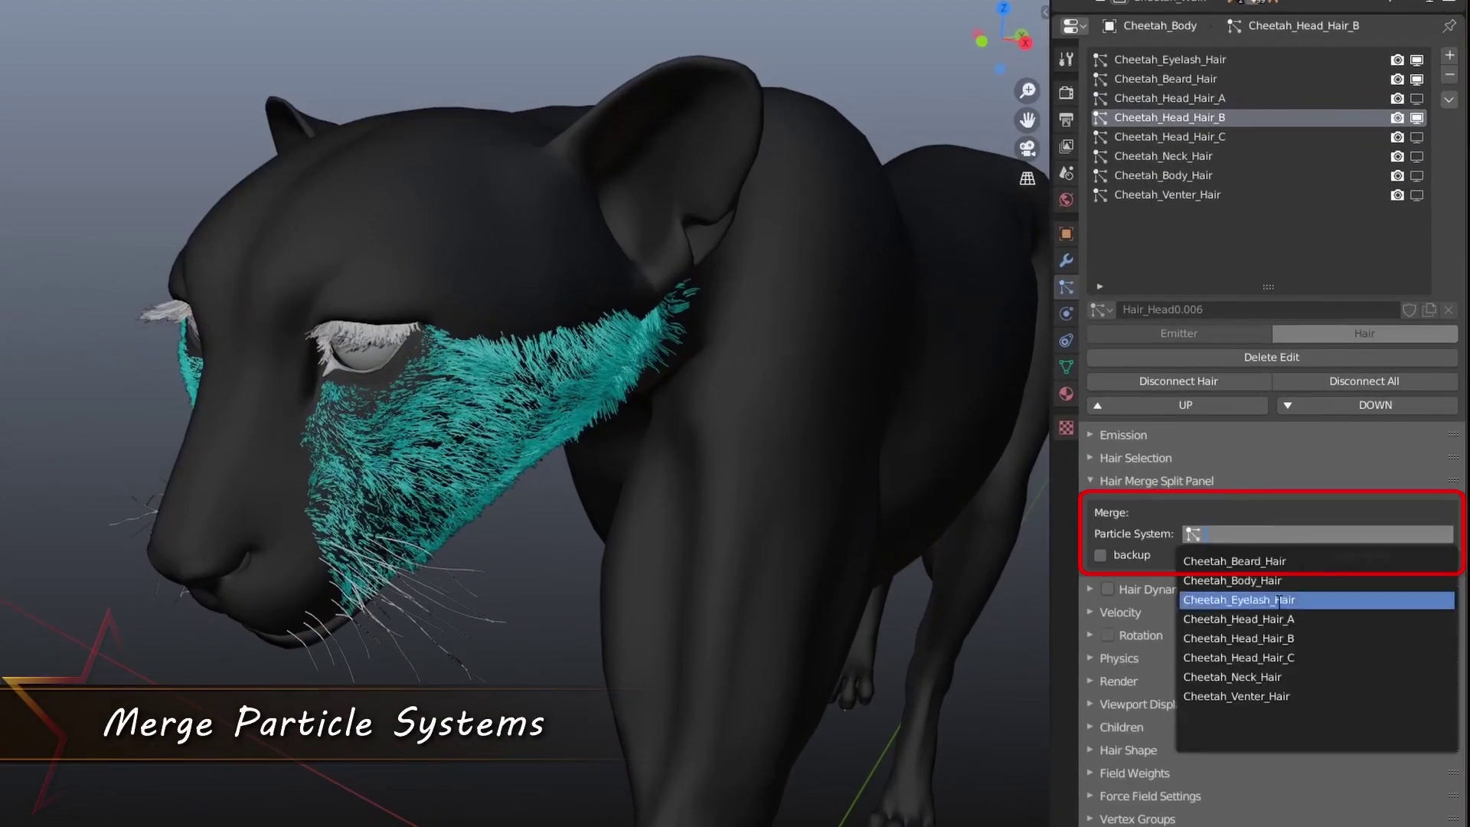
pyautogui.click(1280, 619)
pyautogui.click(1101, 554)
pyautogui.click(1329, 554)
pyautogui.click(1317, 534)
pyautogui.click(1286, 679)
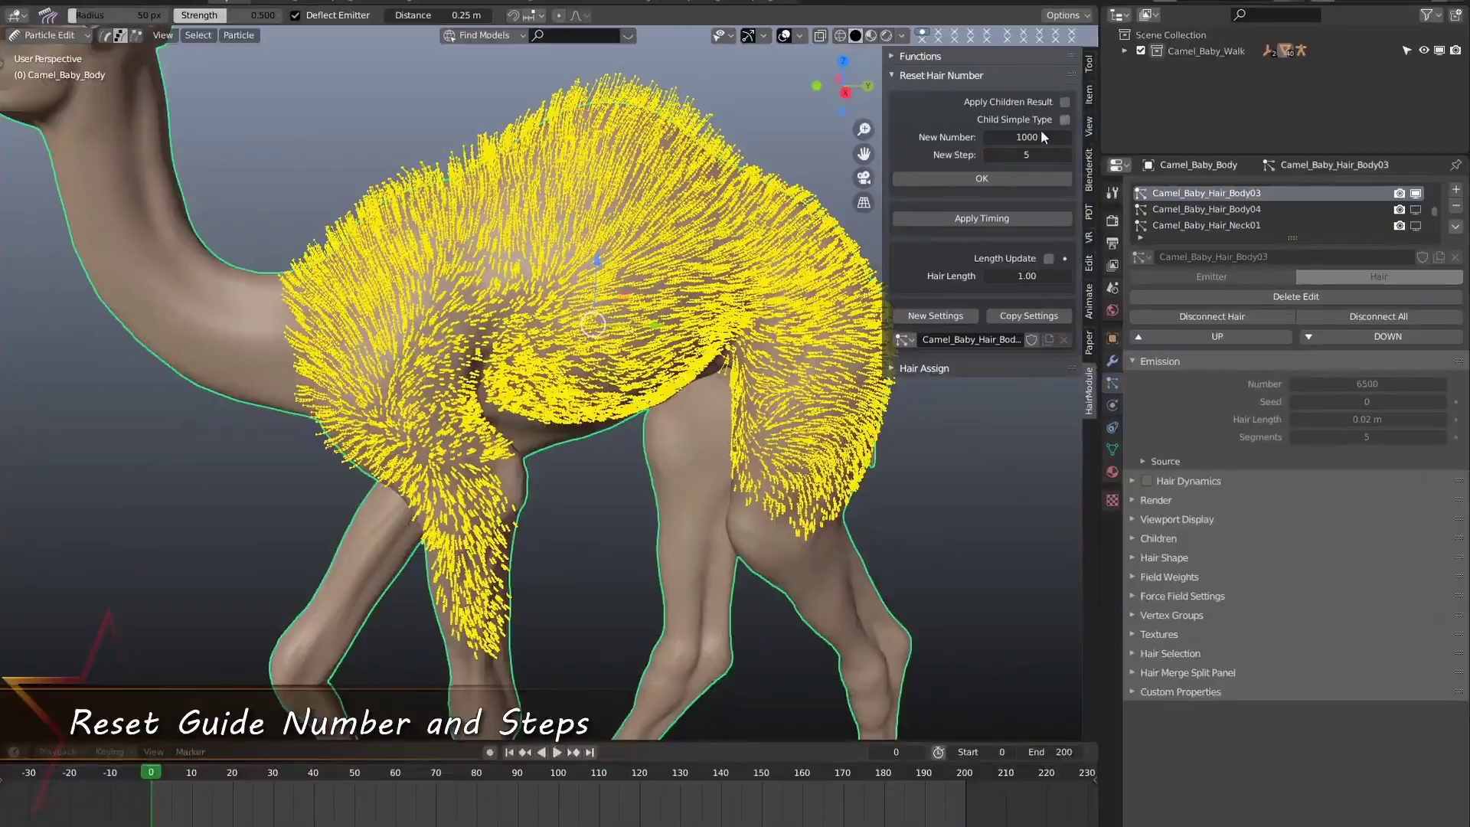
# Step: Reset the Camel_Baby_Hair_Body03 guides to a number of 200 with 3 steps
pyautogui.write('2')
pyautogui.click(765, 262)
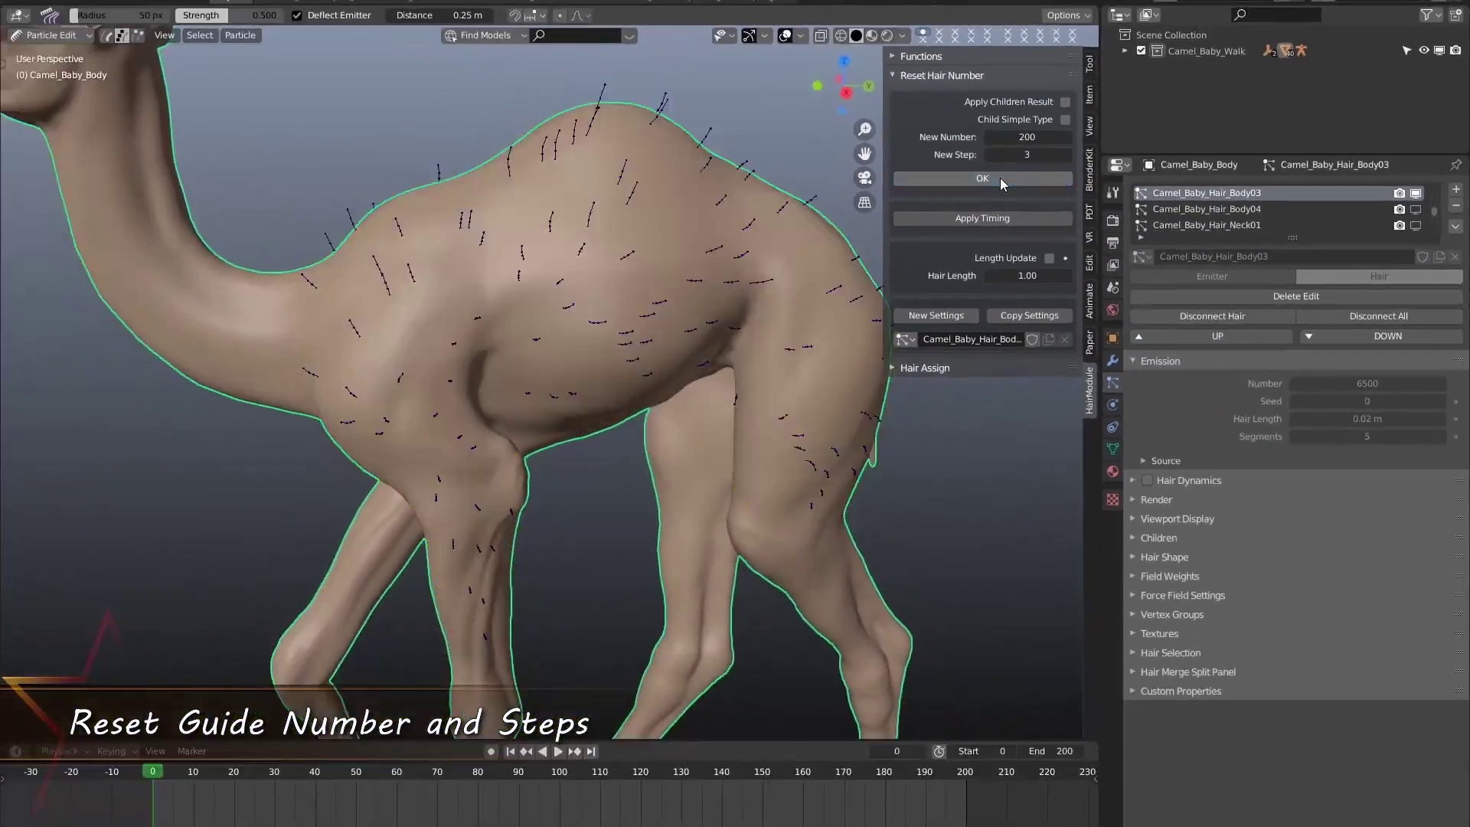
pyautogui.scroll(4, 274, 513)
pyautogui.scroll(-3, 249, 365)
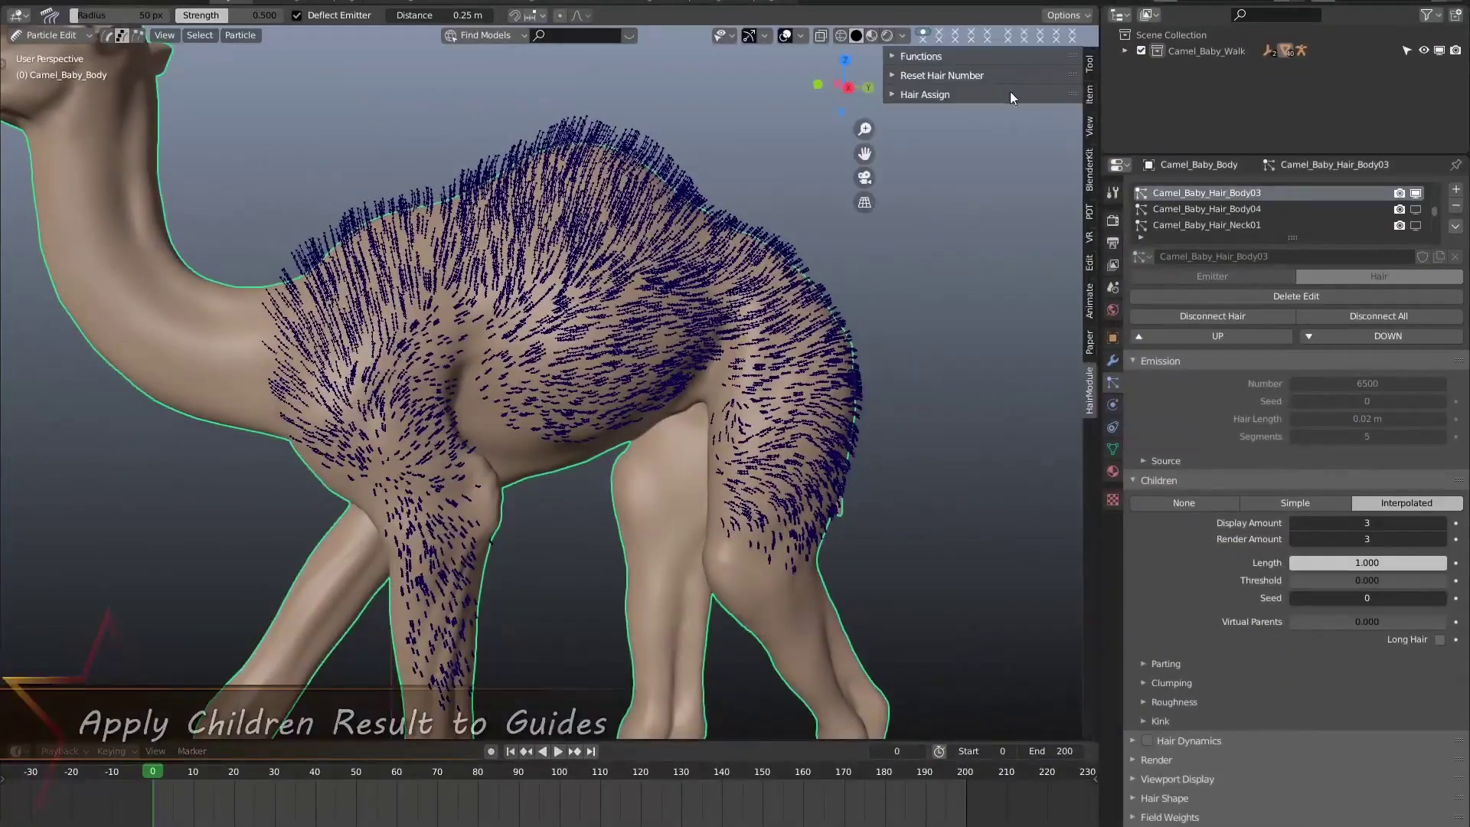
# Step: Apply the children result to the Camel_Baby_Hair_Body03 guides with a new number of 6500 and 5 steps
pyautogui.click(1010, 75)
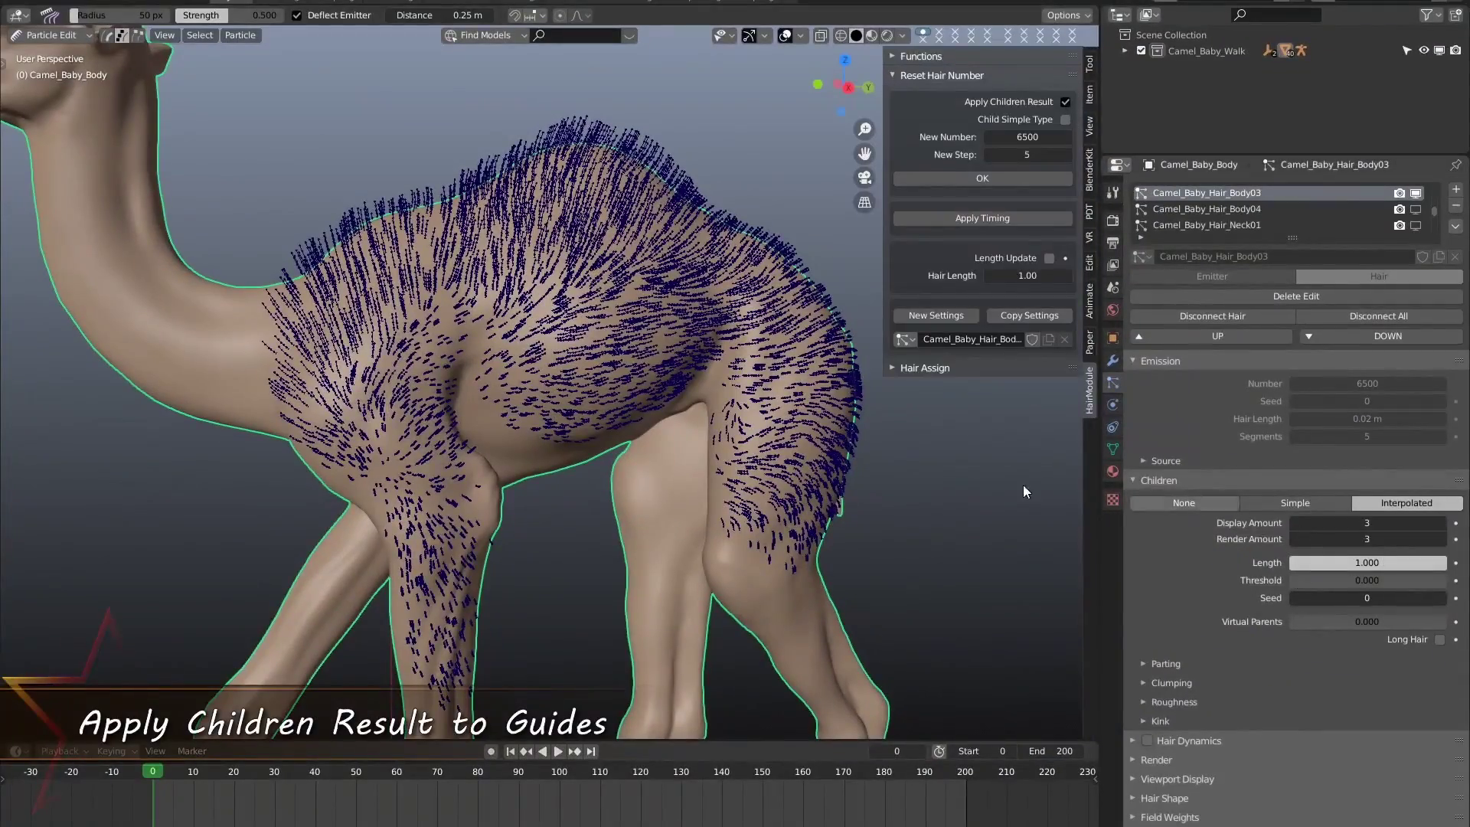
pyautogui.click(993, 181)
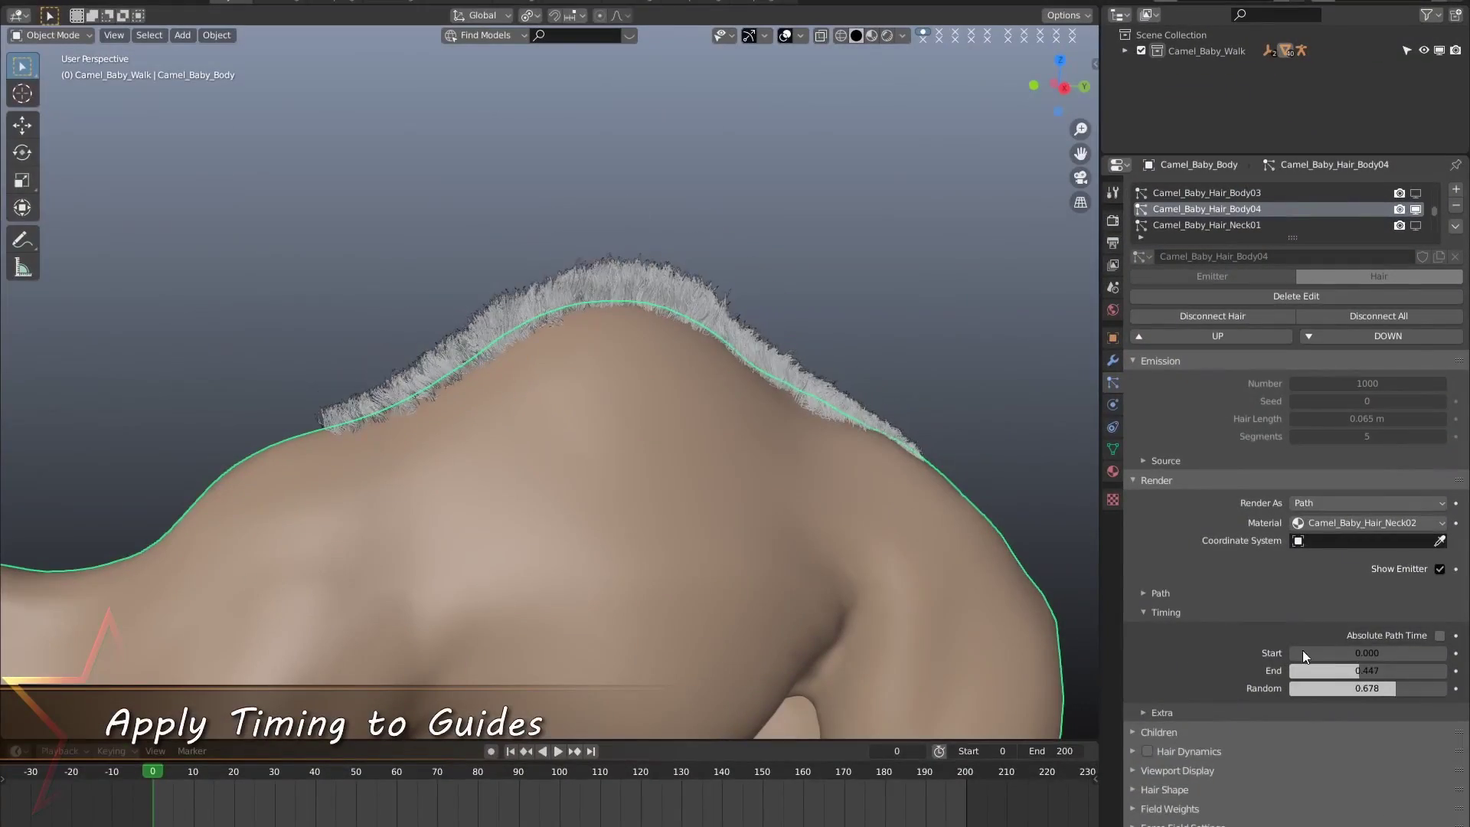
# Step: Switch the camel body to Particle Edit mode for Camel_Baby_Hair_Body04 and bring up the hair tools
pyautogui.hotkey('ctrl', 'Tab')
pyautogui.press('n')
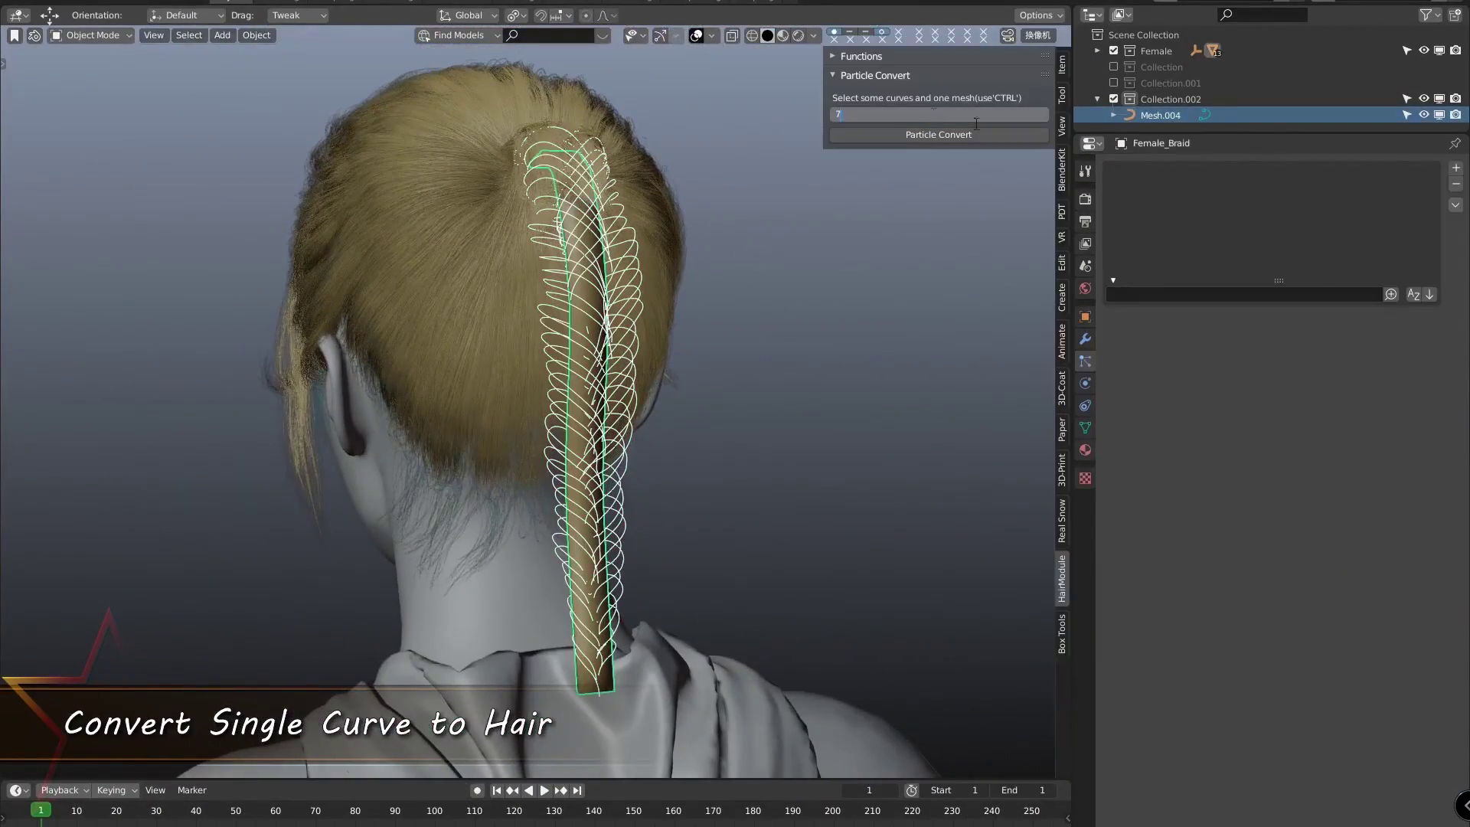
# Step: Convert the braid curves to particle hair on the Female_Braid mesh with key number 7, and confirm the simple children's display amount
pyautogui.press('Return')
pyautogui.click(939, 134)
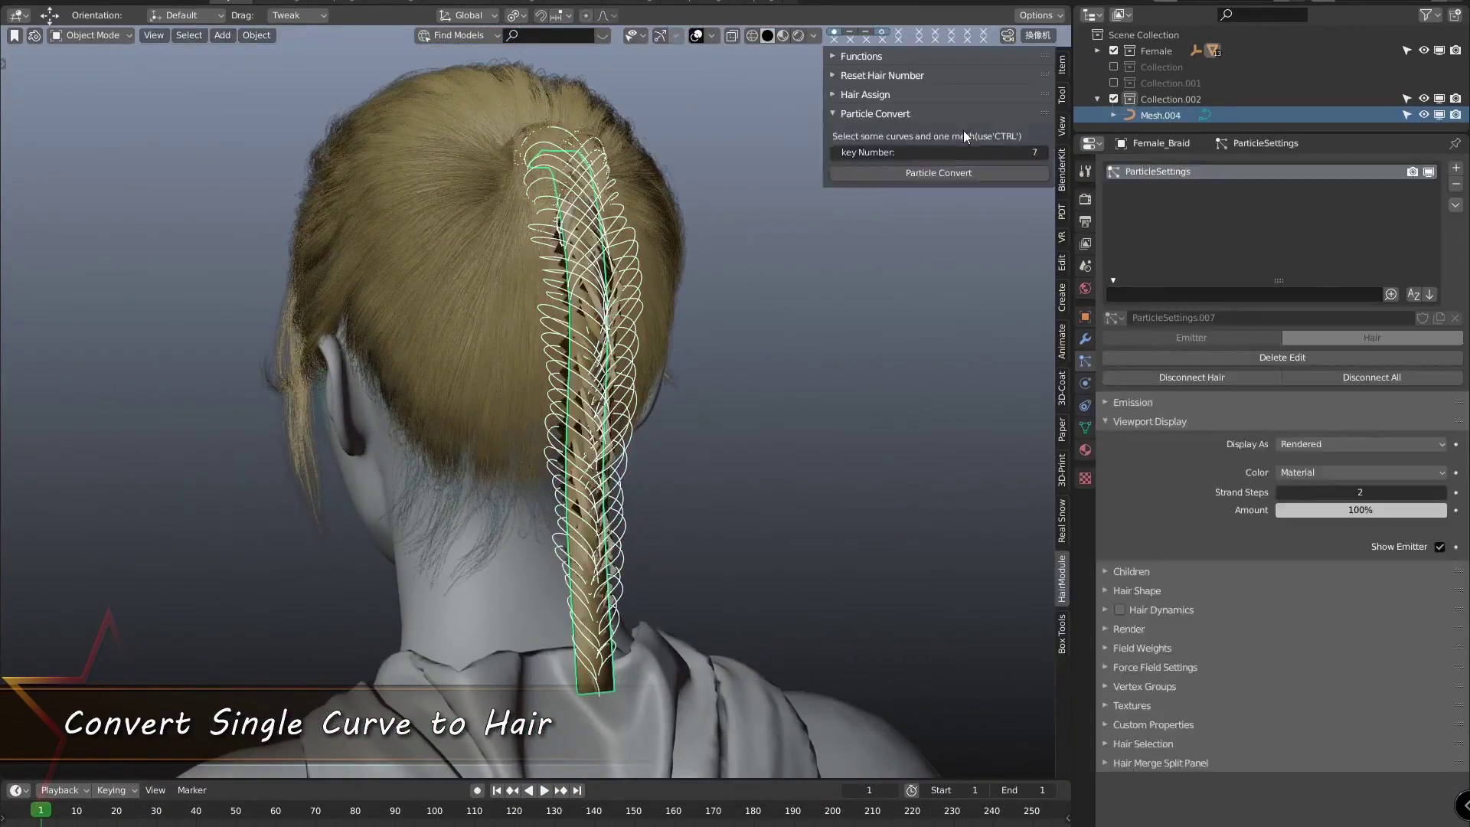
pyautogui.moveTo(761, 337); pyautogui.dragTo(880, 341, button='middle')
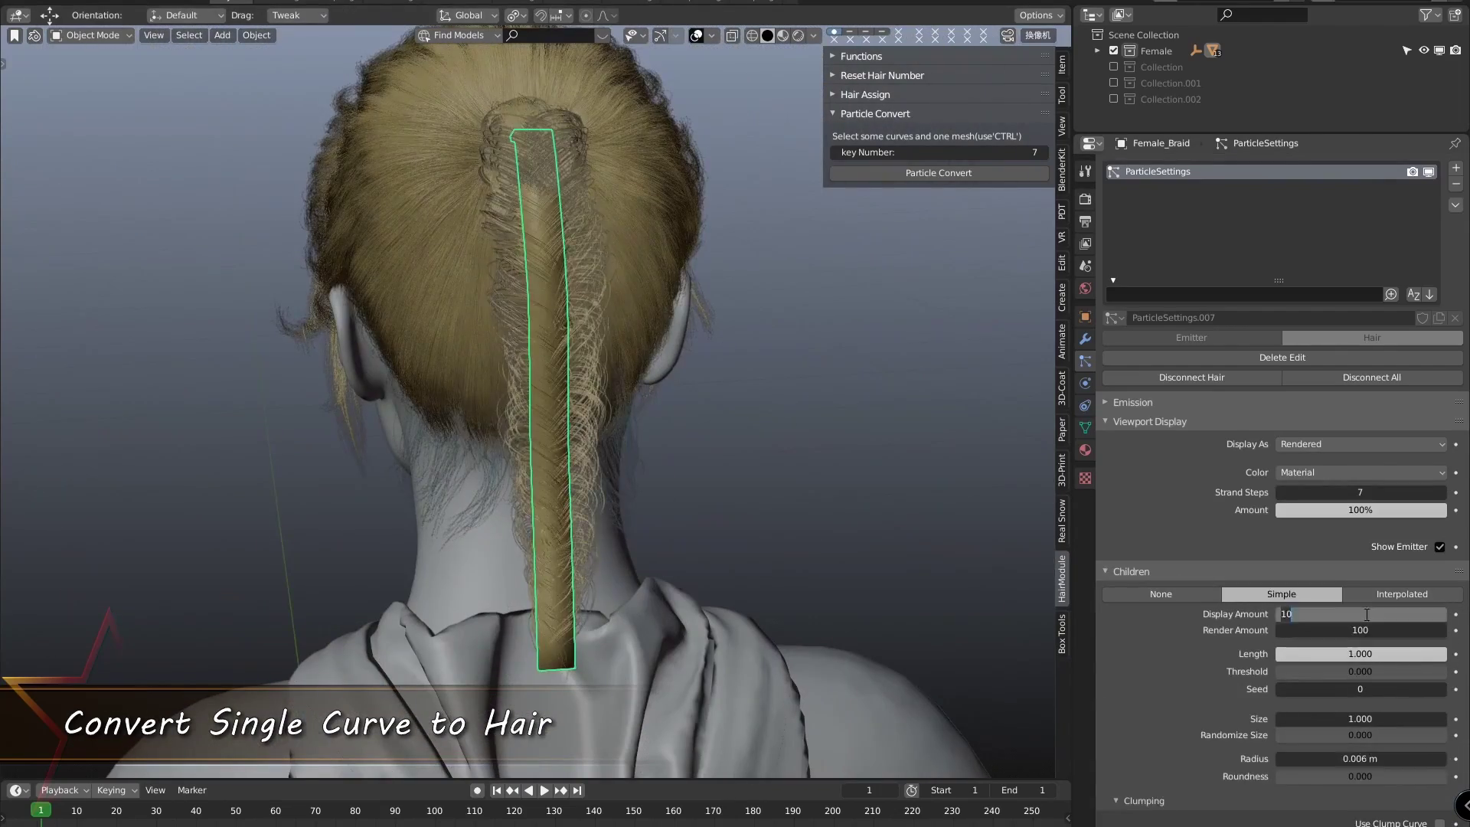
pyautogui.press('Return')
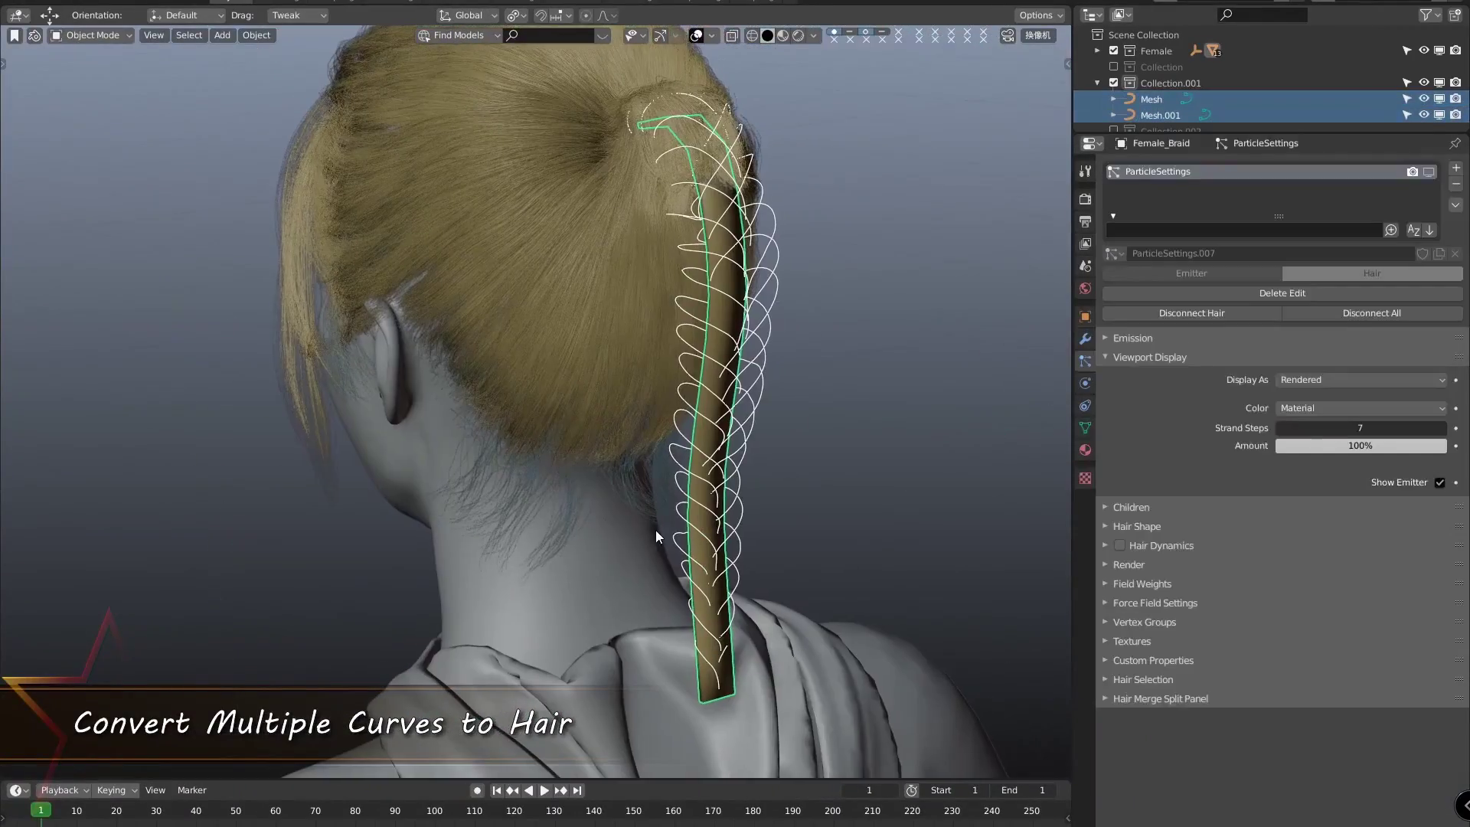
pyautogui.press('n')
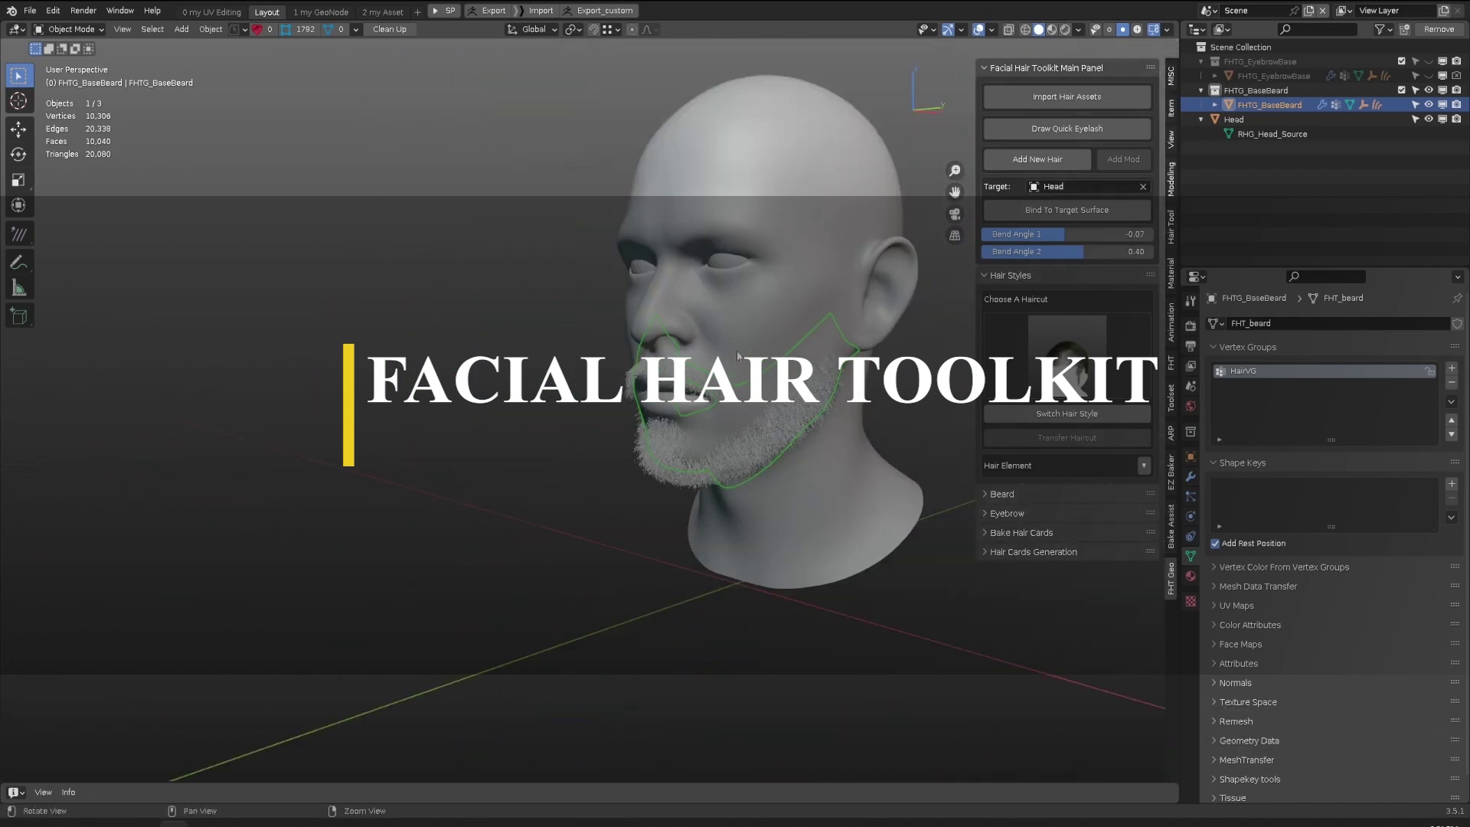
# Step: Show the beard hair's modifiers and switch the beard to the chosen beard style
pyautogui.click(1189, 478)
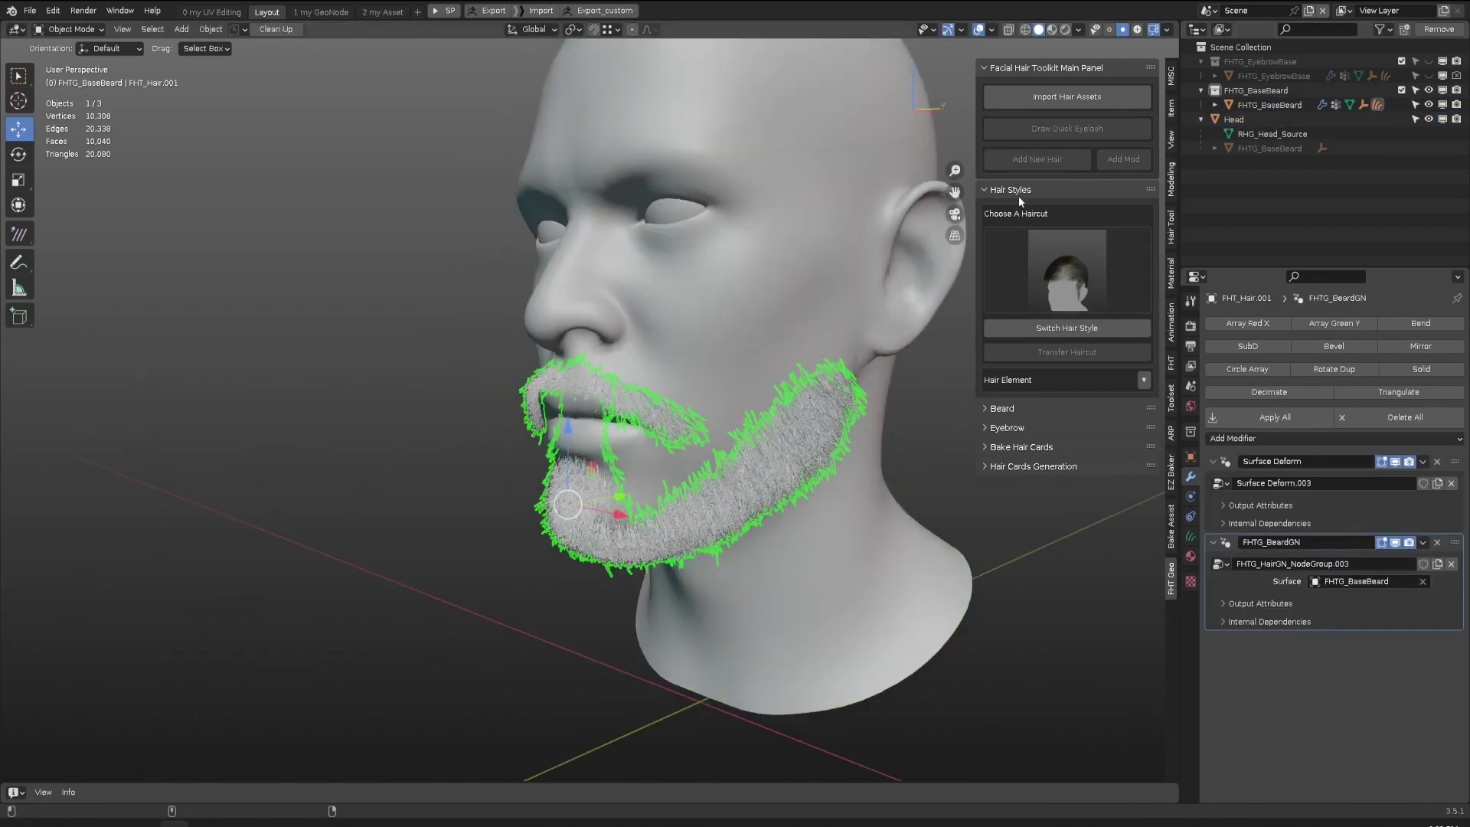
pyautogui.click(1011, 190)
pyautogui.click(1002, 209)
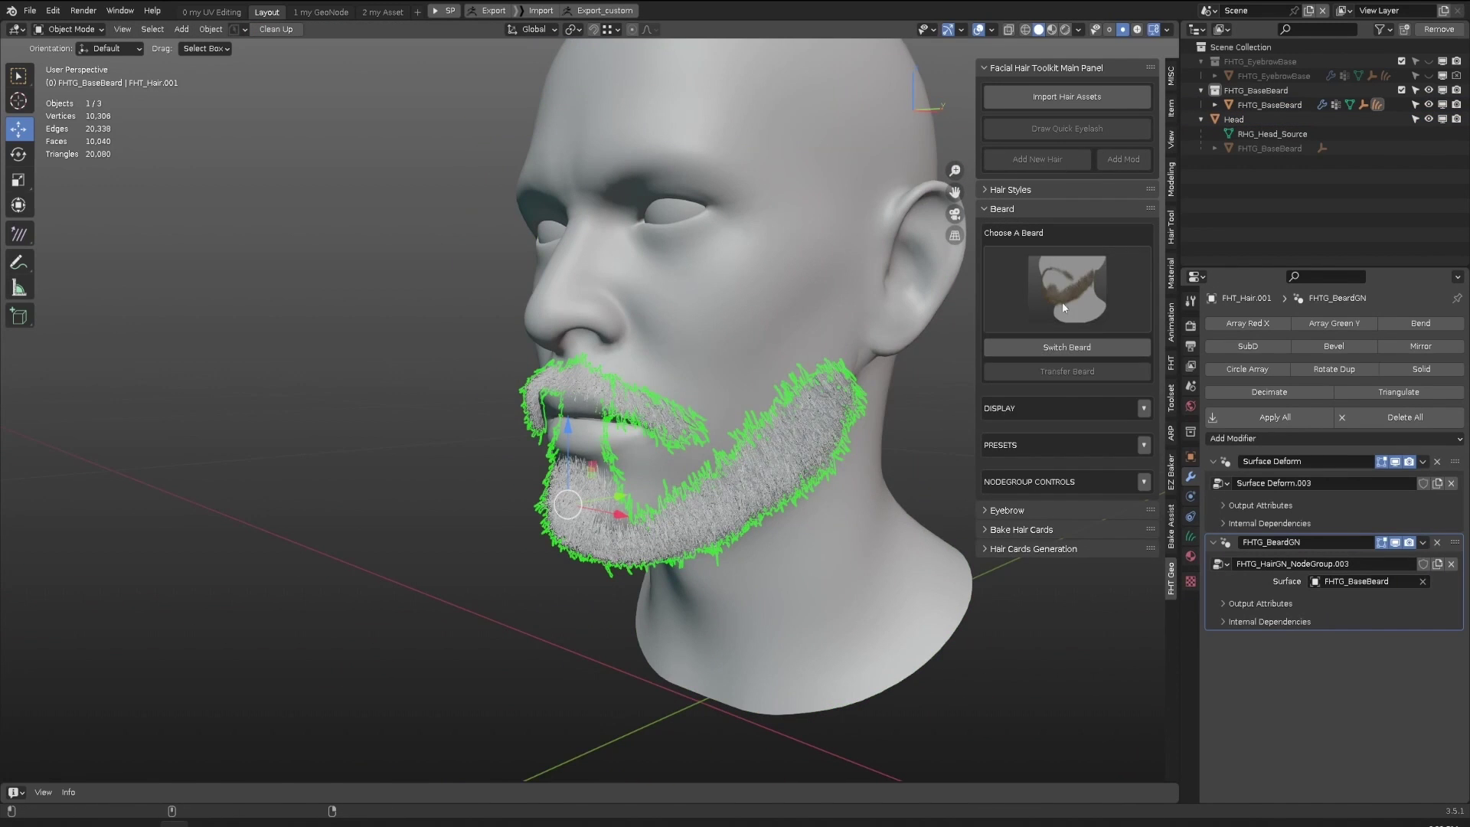
pyautogui.click(1066, 347)
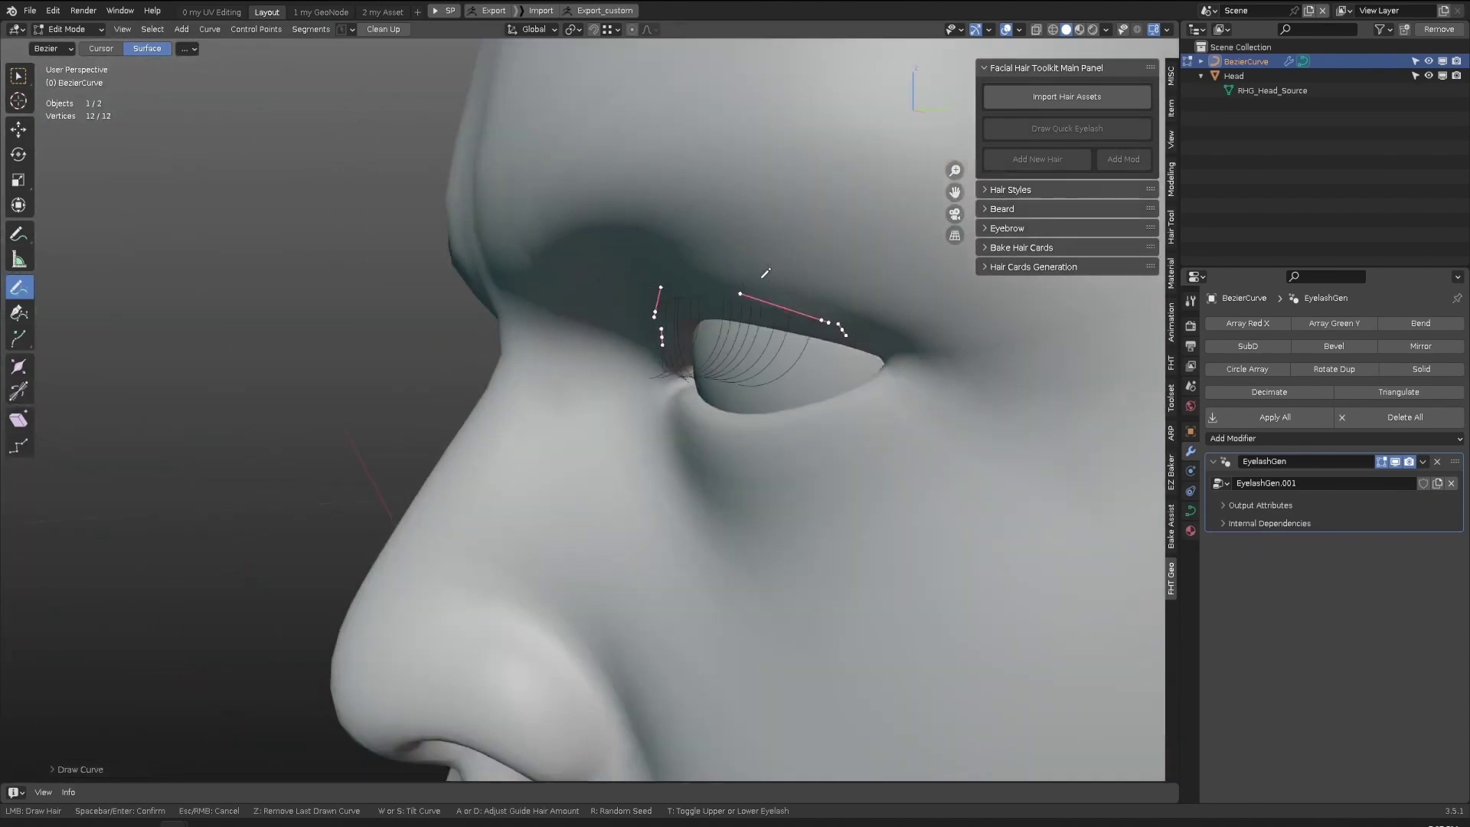
# Step: Choose the dark top-knot haircut and switch the Hair Shorts object to that hair style
pyautogui.moveTo(765, 272); pyautogui.dragTo(656, 270, button='middle')
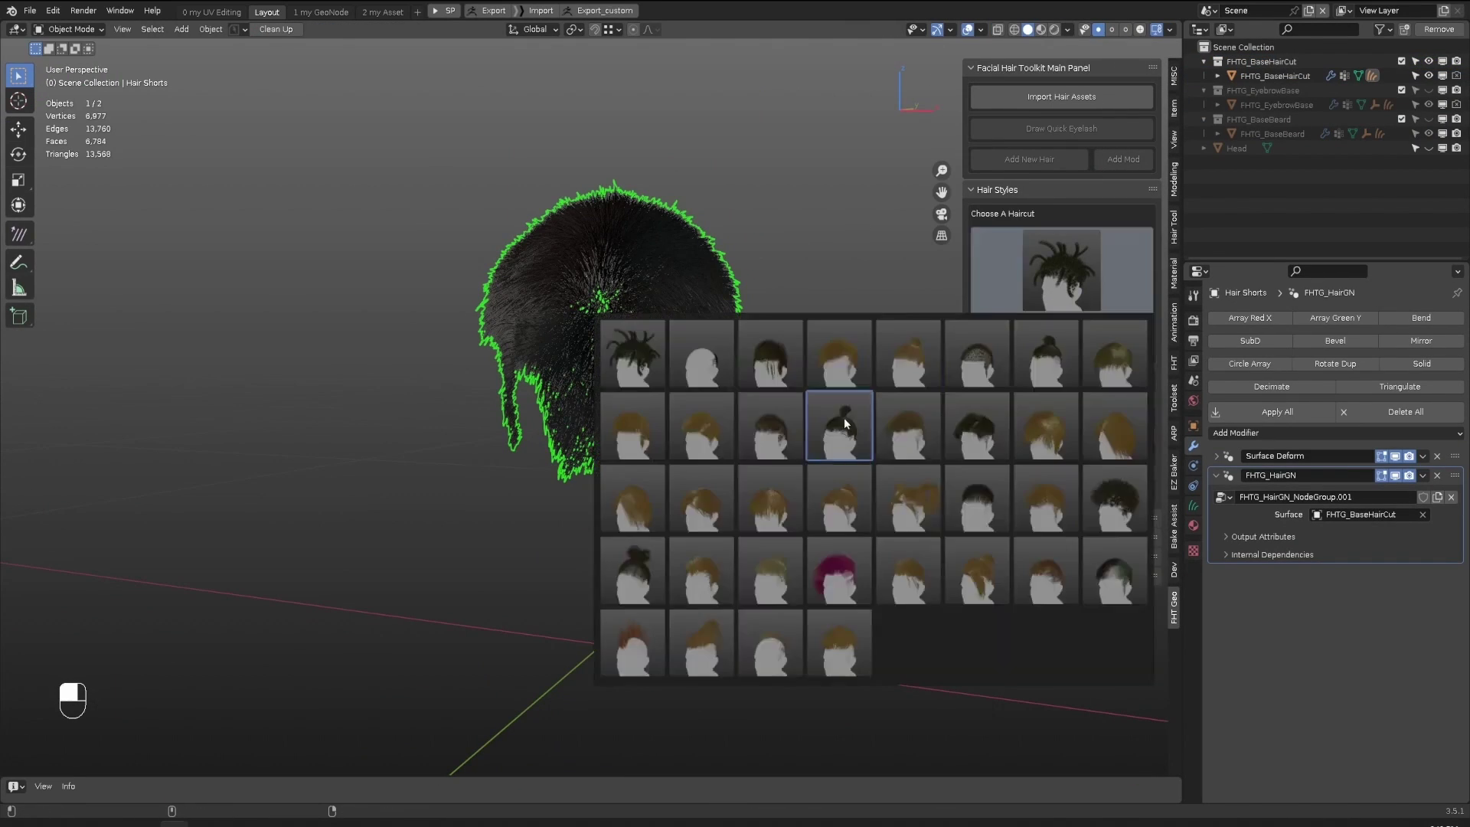
pyautogui.click(835, 429)
pyautogui.hotkey('alt', 'f')
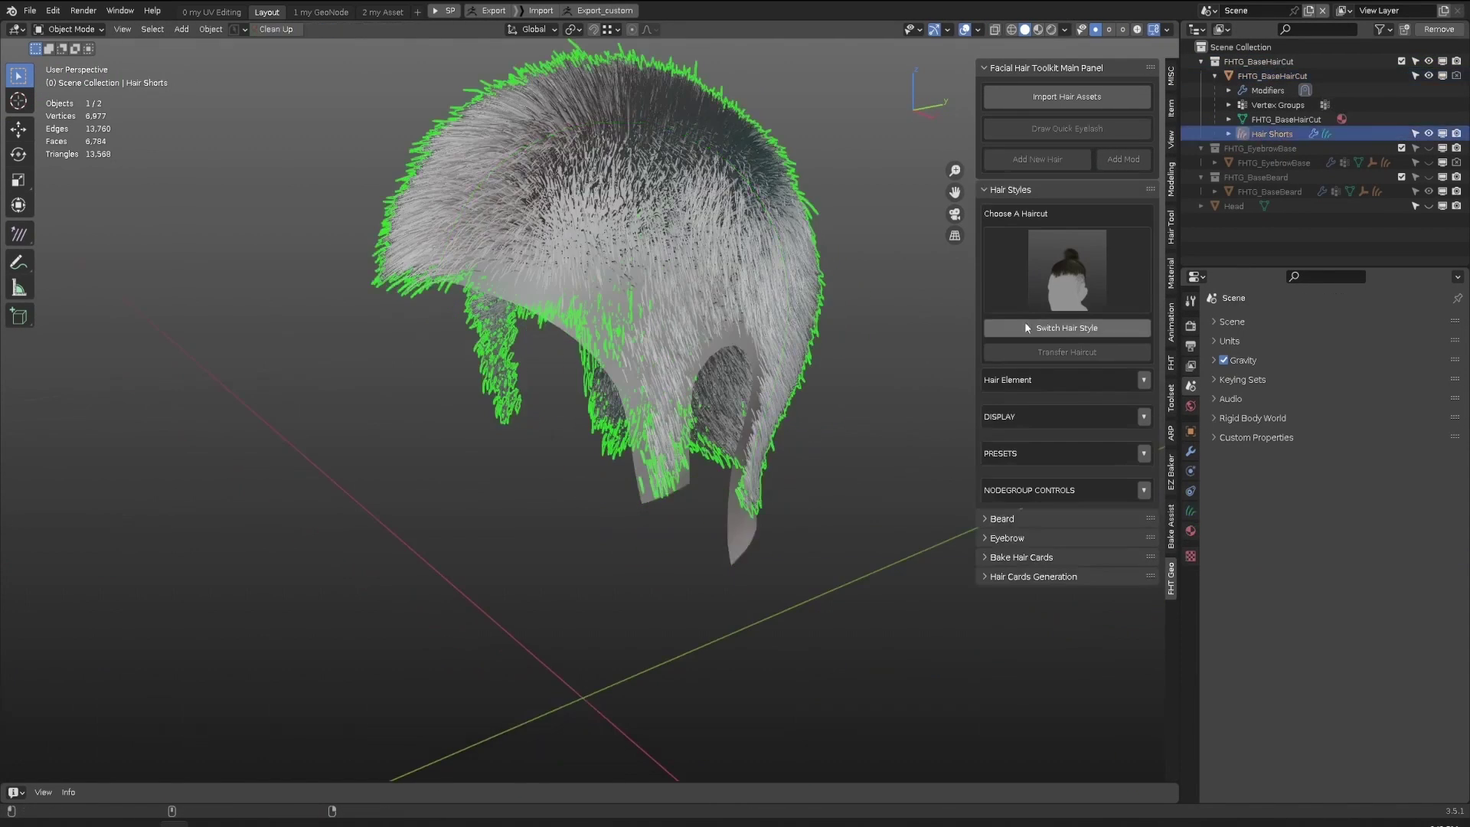
pyautogui.click(1067, 327)
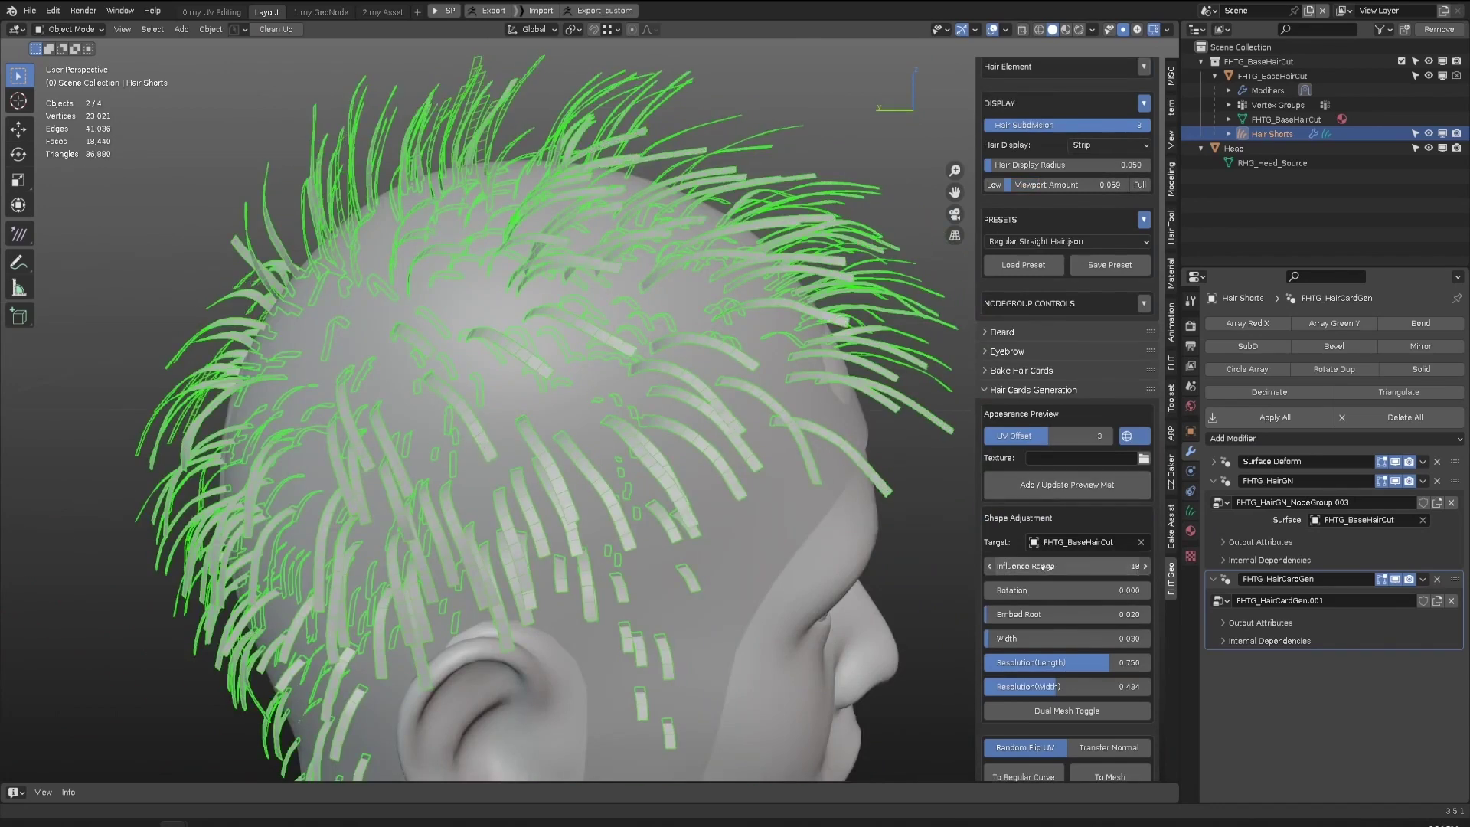
# Step: Set the hair cards' Influence Range to 1840, Embed Root to 0.027, Width to 0.301 and Resolution(Length) to 0.640, and raise Resolution(Width)
pyautogui.moveTo(1045, 567); pyautogui.dragTo(1028, 568)
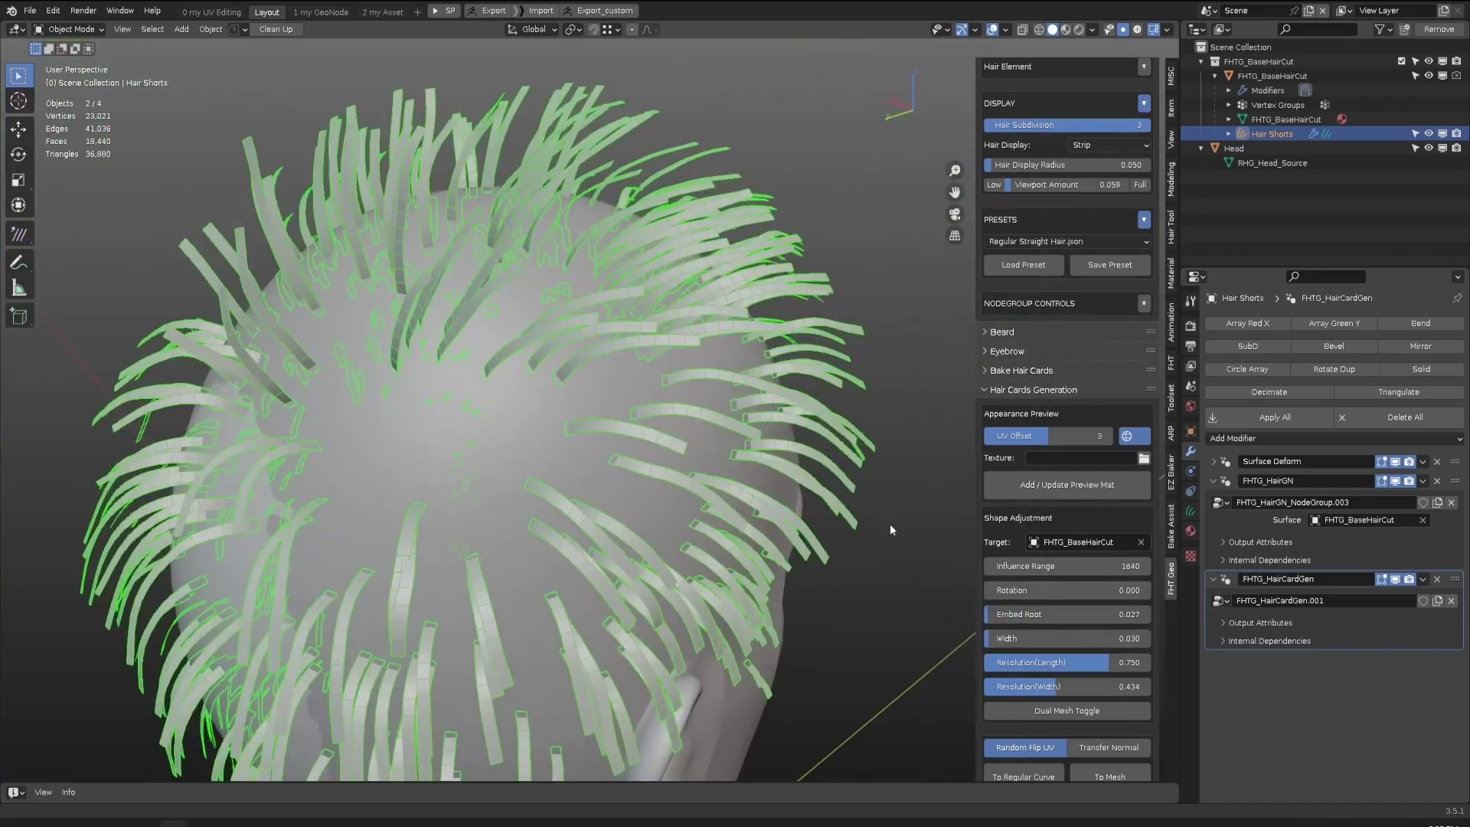
pyautogui.moveTo(1003, 638); pyautogui.dragTo(1037, 638)
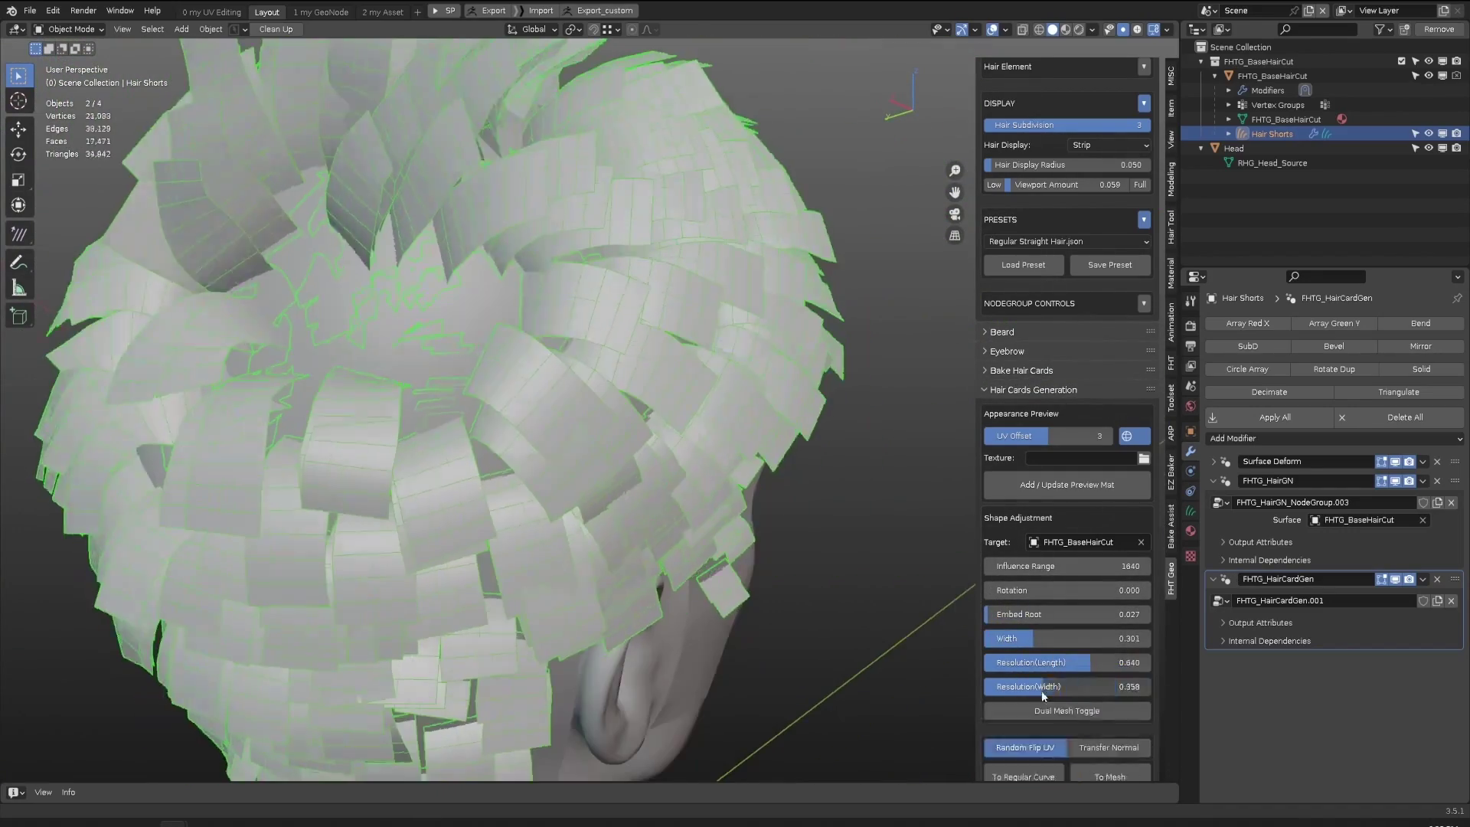
pyautogui.moveTo(1041, 691); pyautogui.dragTo(1077, 691)
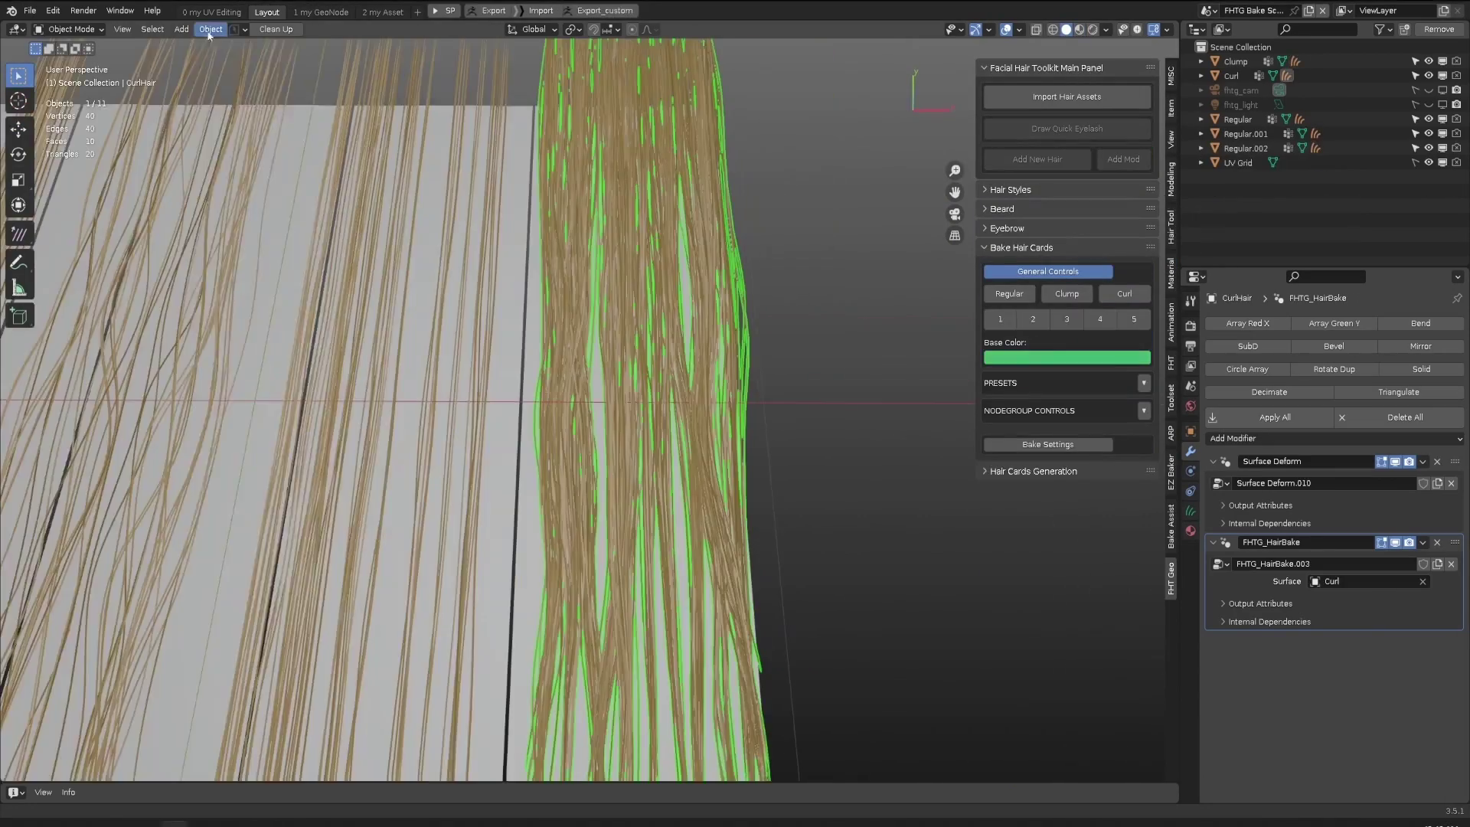
# Step: Open the object operations for CurlHair and the texture Size choices in the hair card bake settings
pyautogui.click(214, 29)
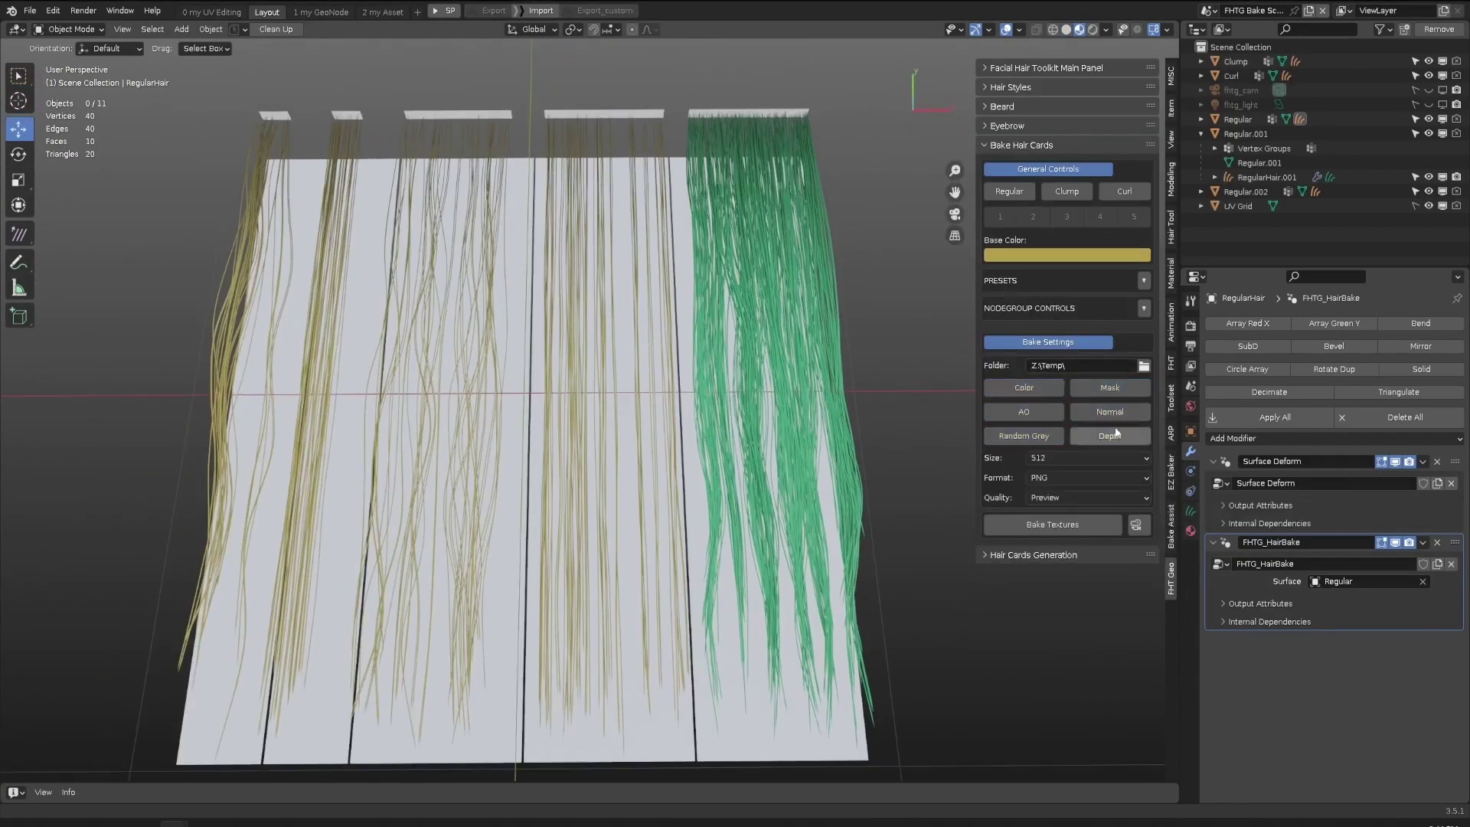
pyautogui.click(1087, 457)
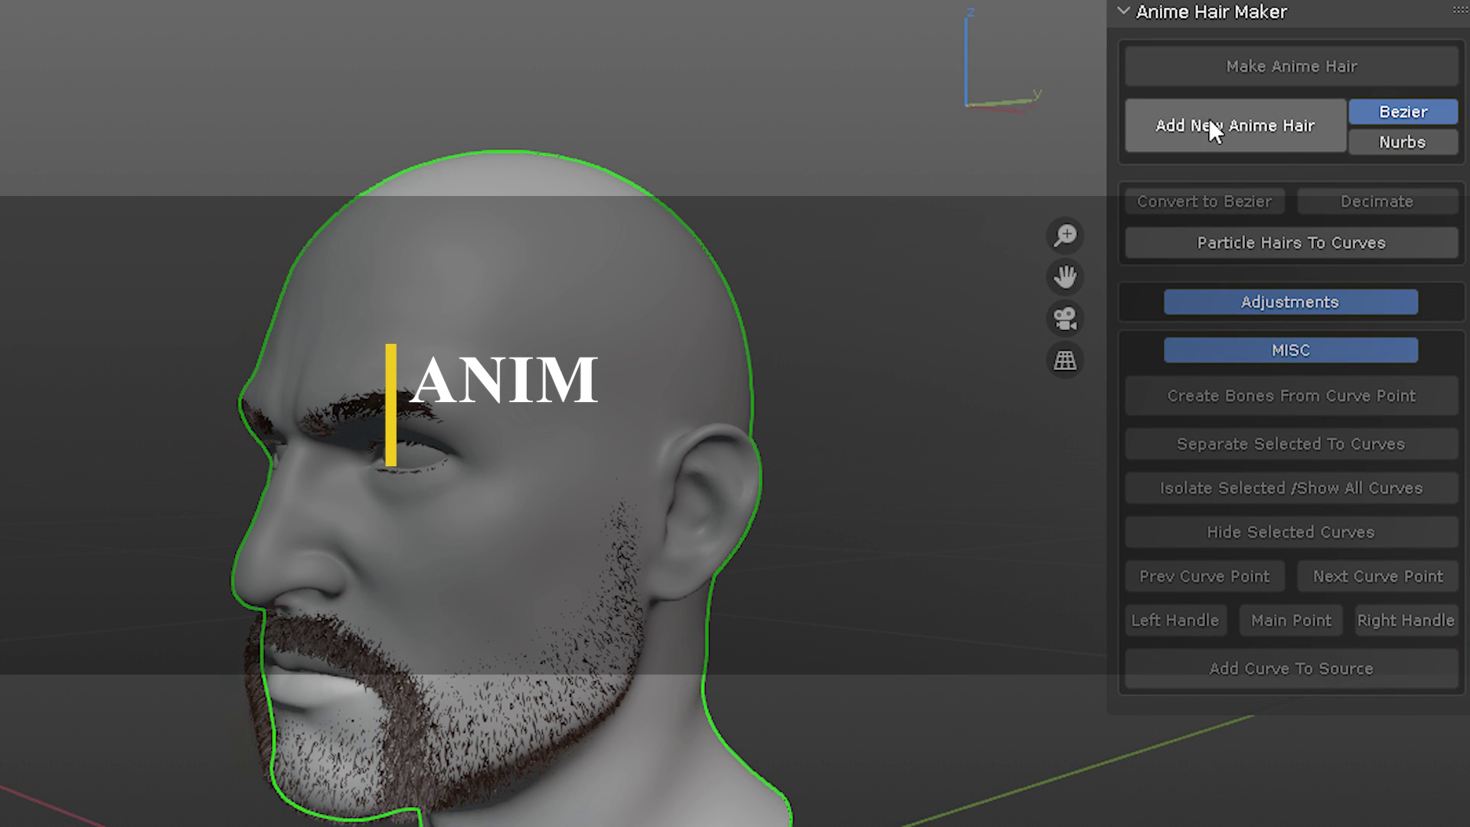
# Step: Add new Bezier anime hair strands above the forehead, set Hair Strand Overall Size to 4.40, and reposition the strands
pyautogui.click(1209, 126)
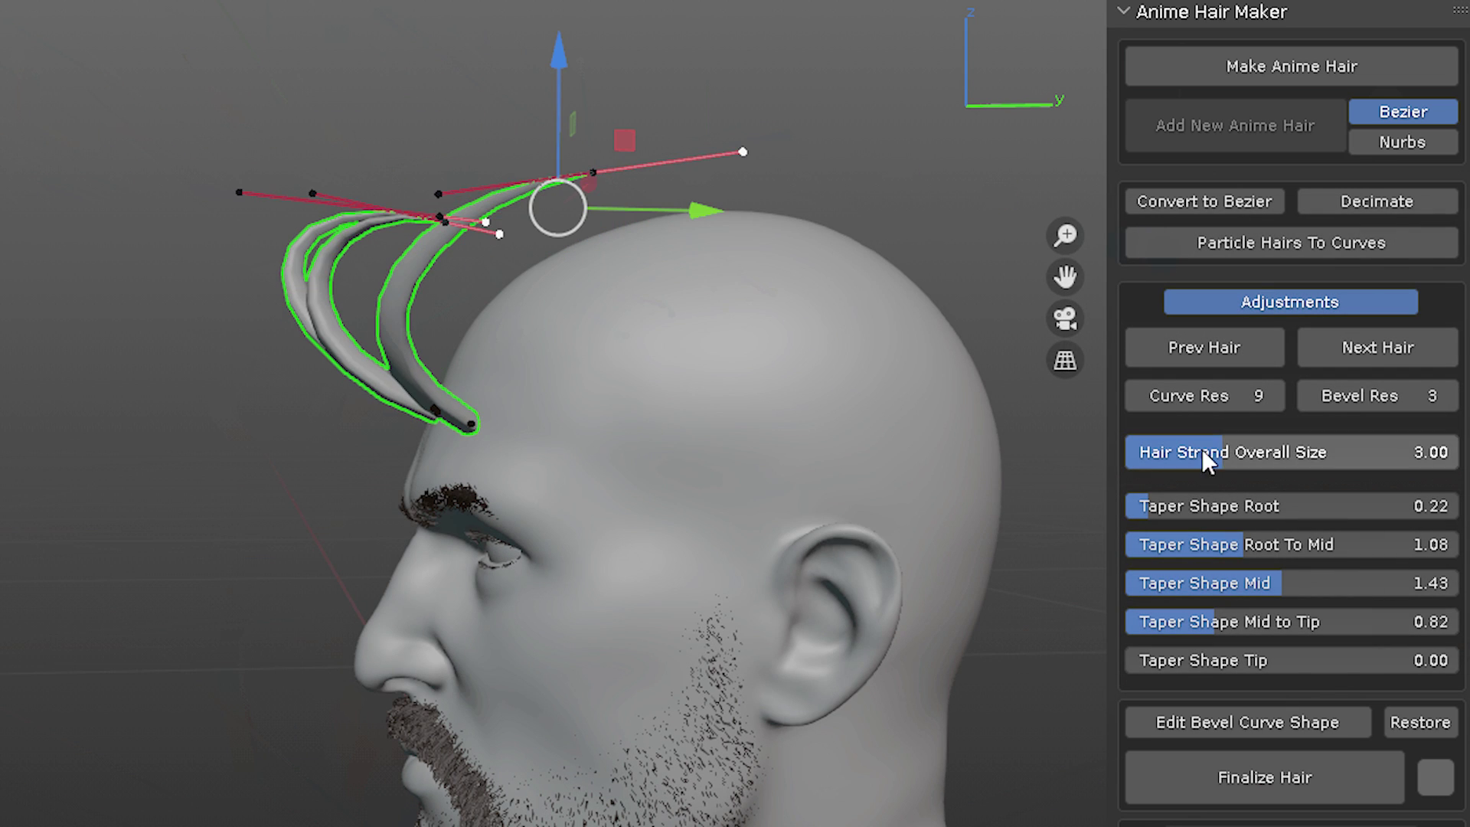
pyautogui.moveTo(1208, 459); pyautogui.dragTo(1264, 459)
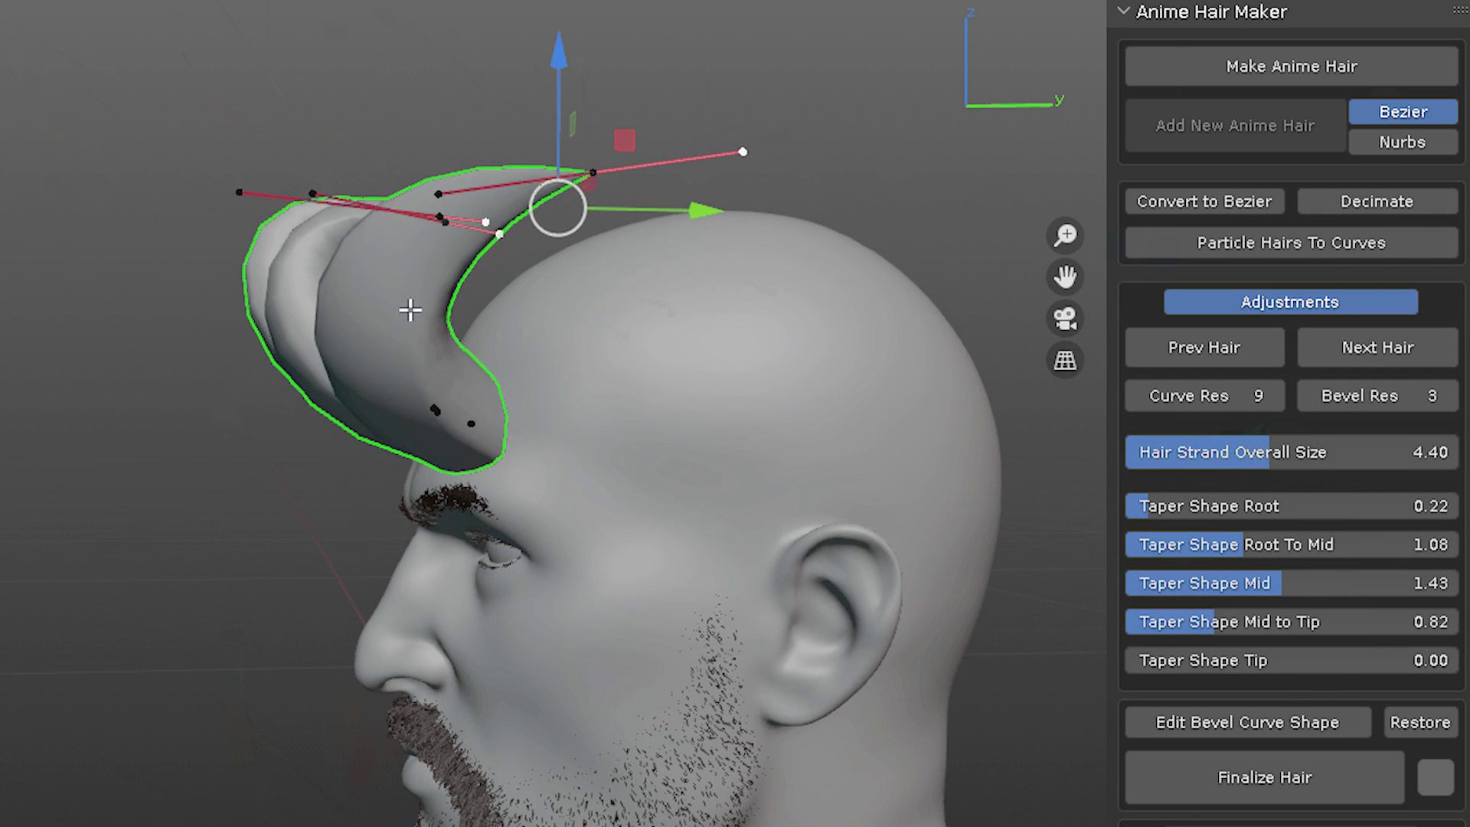
pyautogui.moveTo(410, 311); pyautogui.dragTo(596, 334, button='middle')
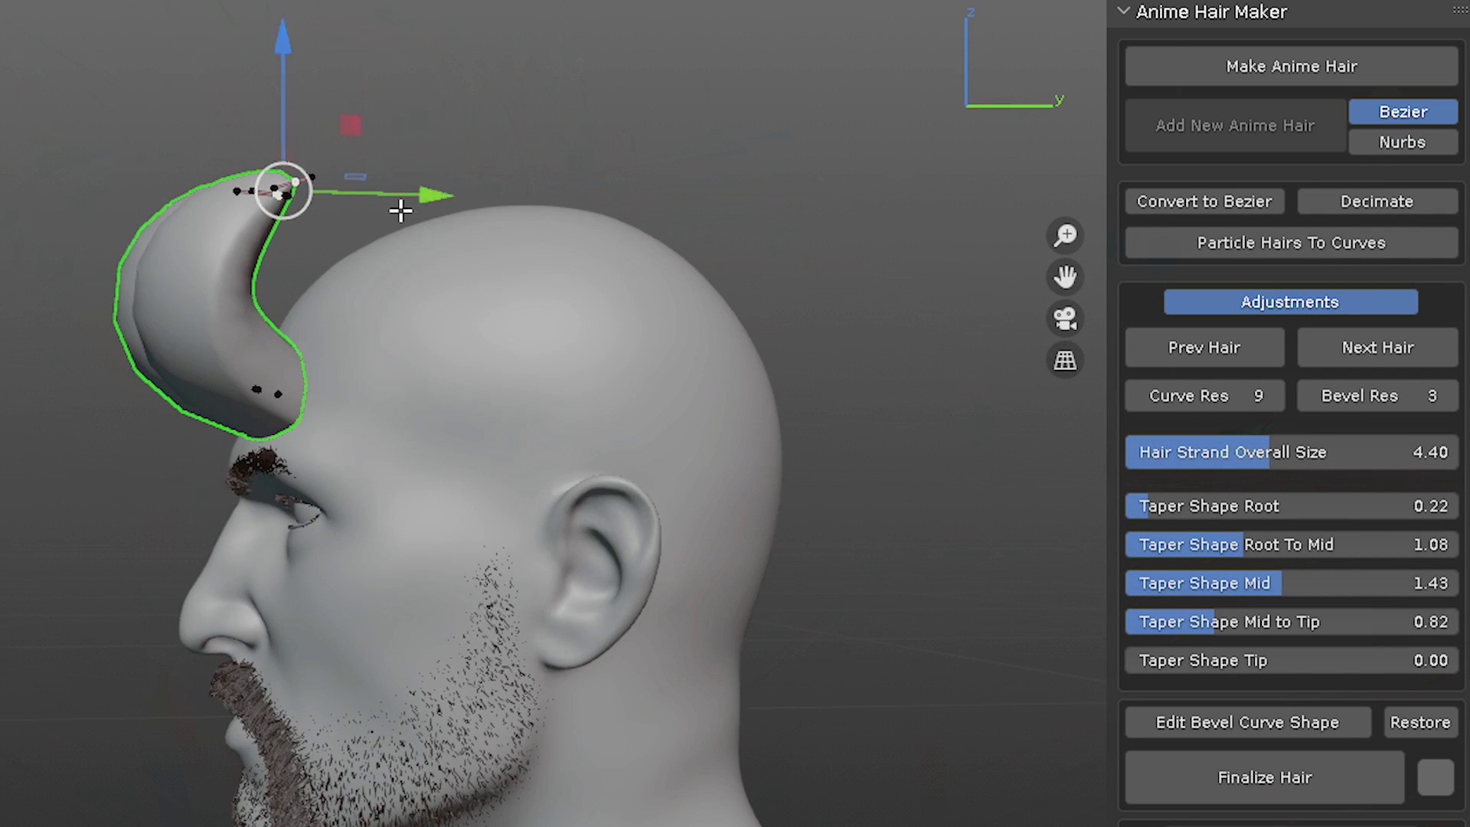
pyautogui.click(535, 308)
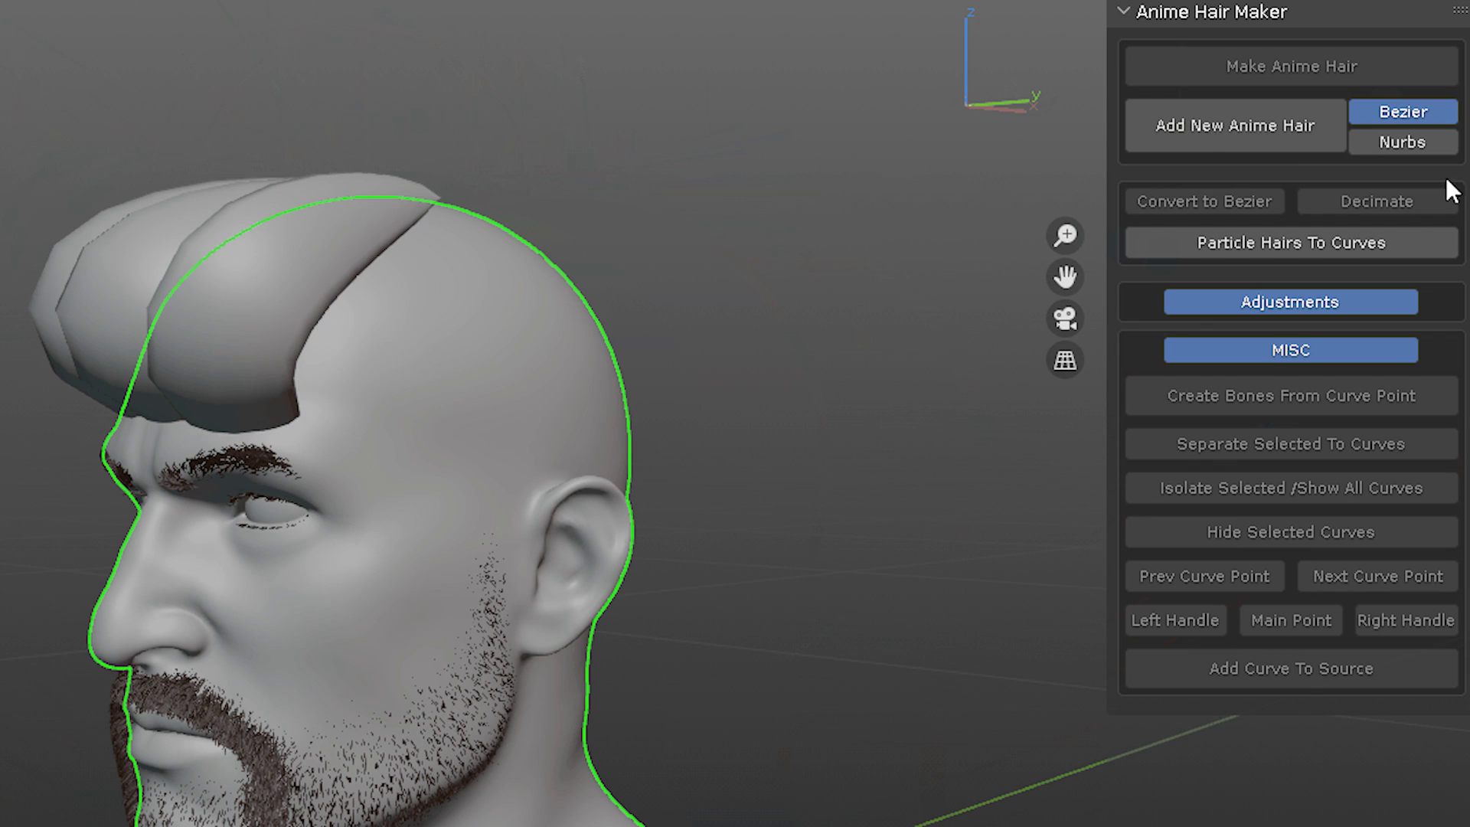
# Step: Use Nurbs for the next anime hair strands and set their Hair Strand Overall Size to 4.52
pyautogui.click(1402, 141)
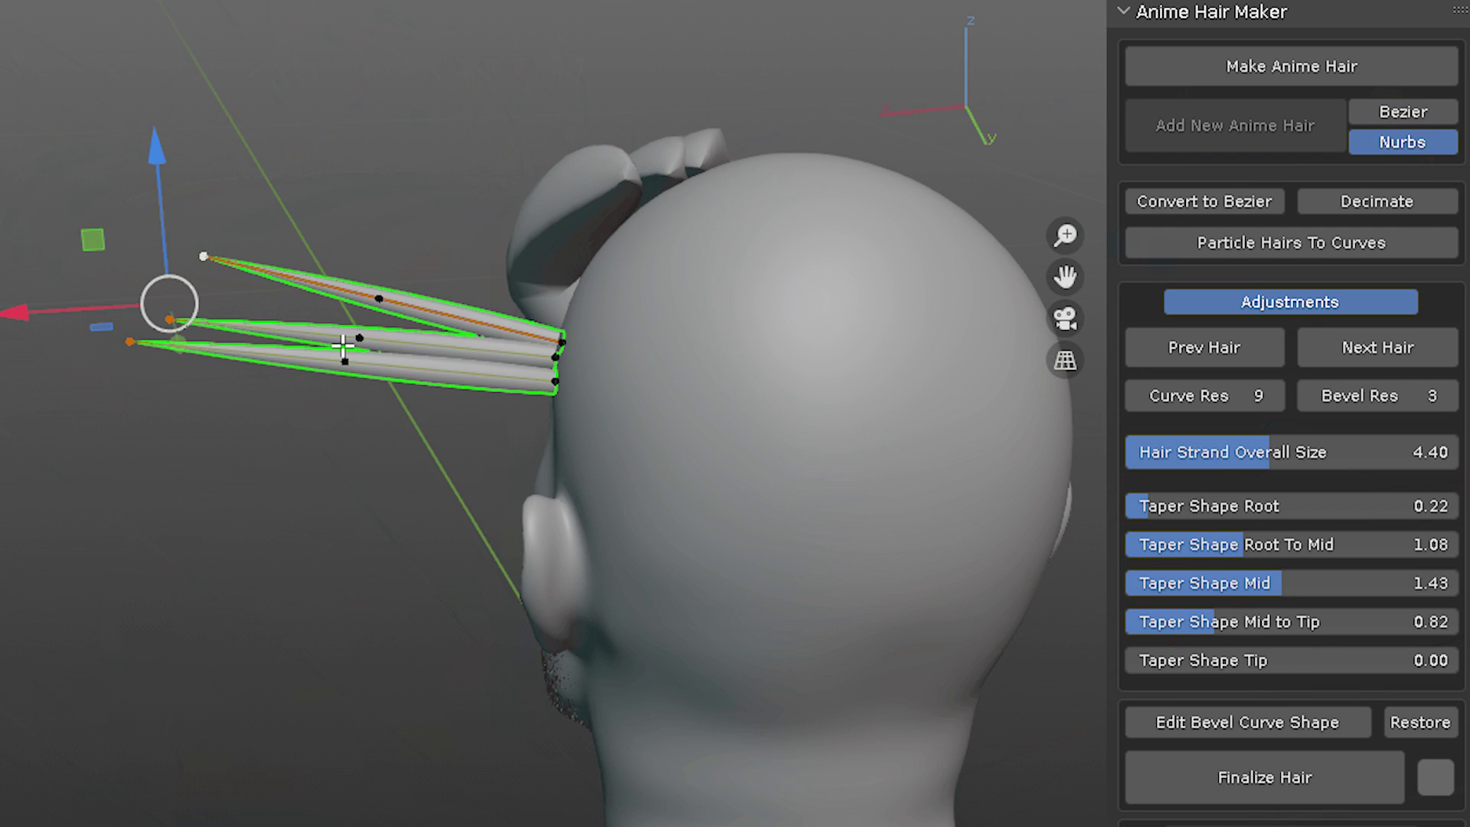
pyautogui.click(1280, 453)
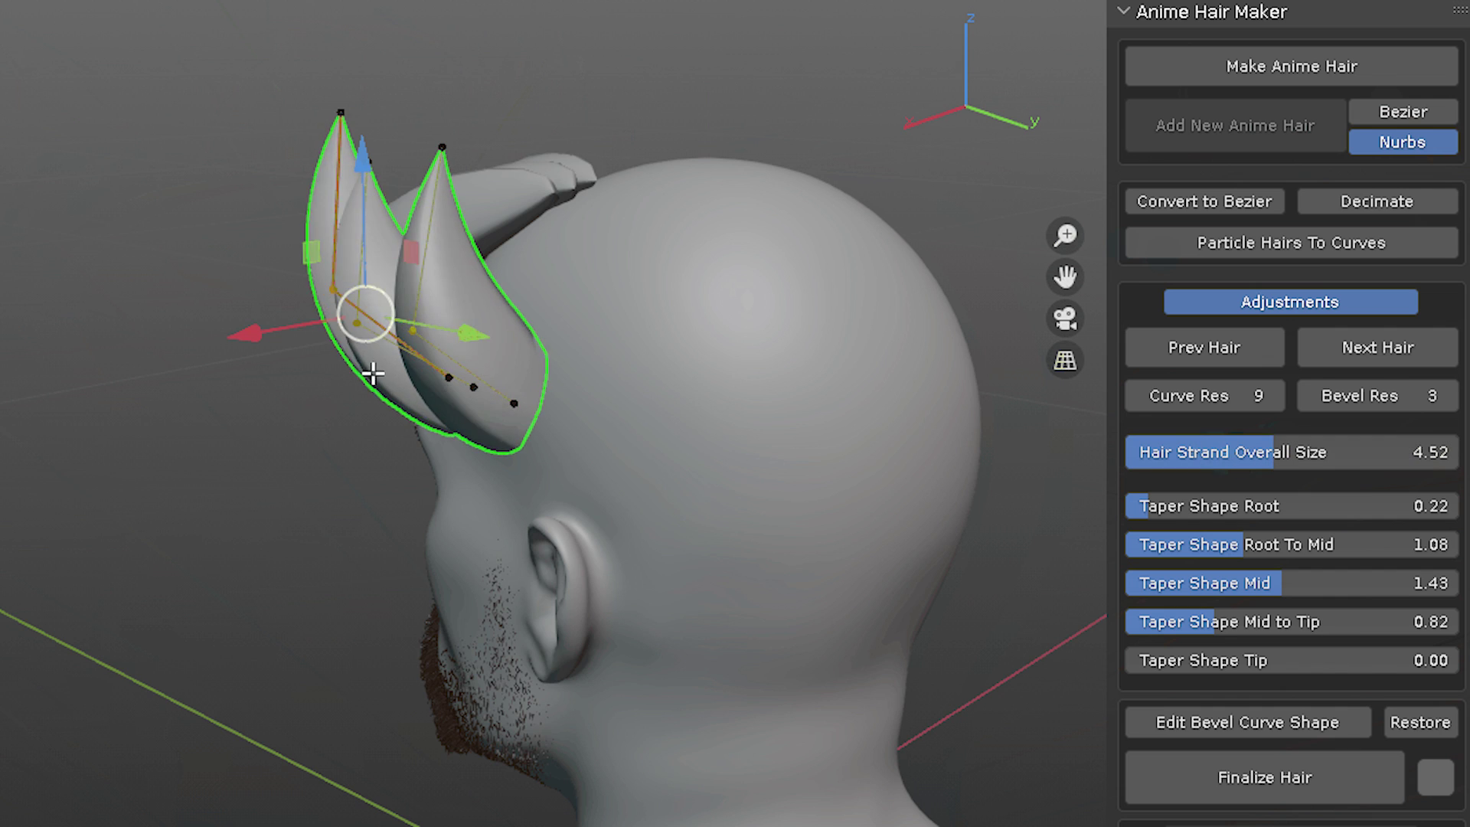
# Step: Convert the three mohawk strands on the head to curves and open their control points for editing
pyautogui.moveTo(373, 374); pyautogui.dragTo(547, 186, button='middle')
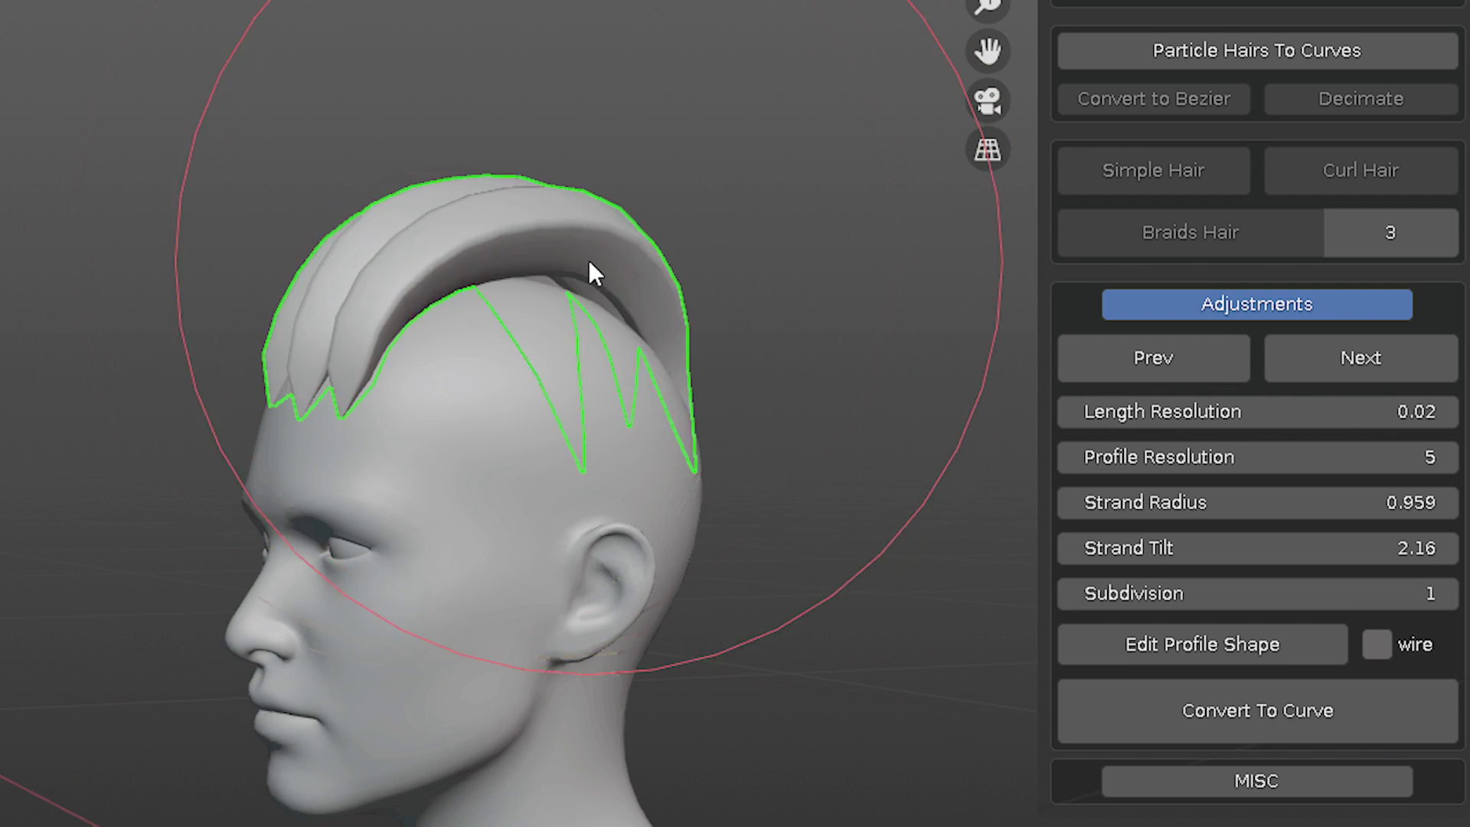
pyautogui.moveTo(589, 262); pyautogui.dragTo(546, 366, button='middle')
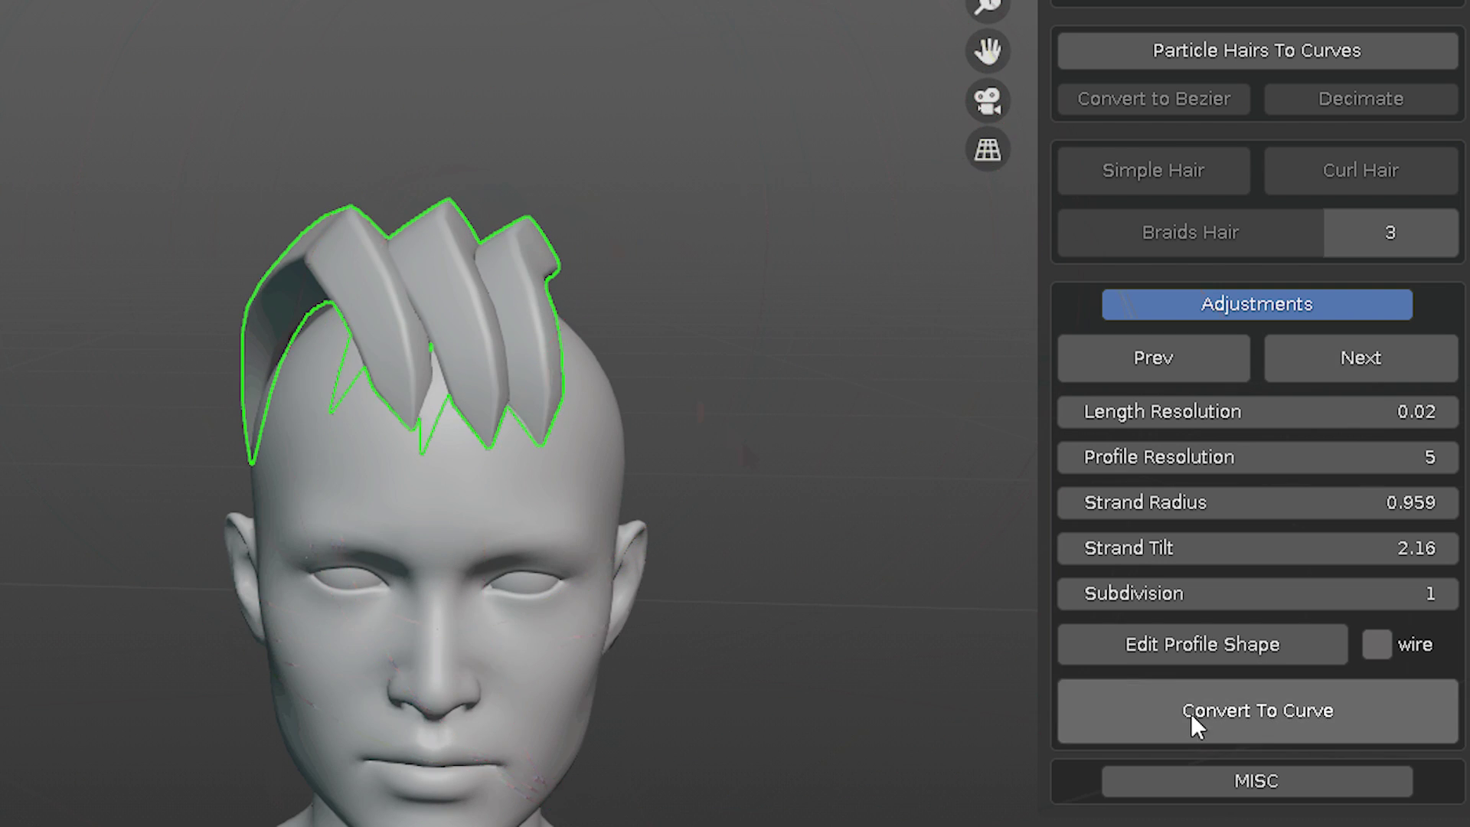
pyautogui.click(1218, 721)
pyautogui.moveTo(421, 321); pyautogui.dragTo(630, 412, button='middle')
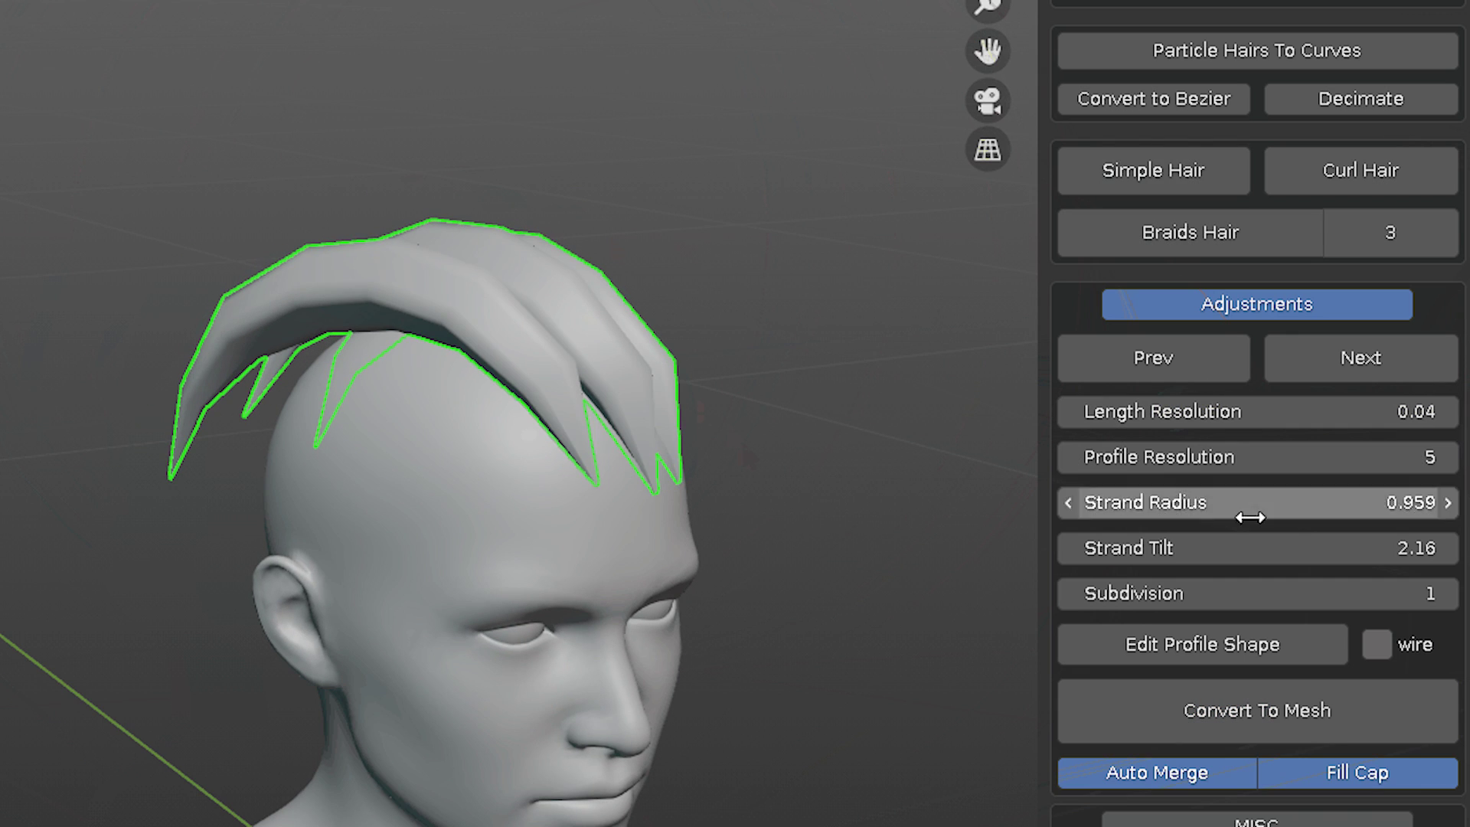
pyautogui.press('Tab')
pyautogui.moveTo(476, 338); pyautogui.dragTo(476, 374, button='middle')
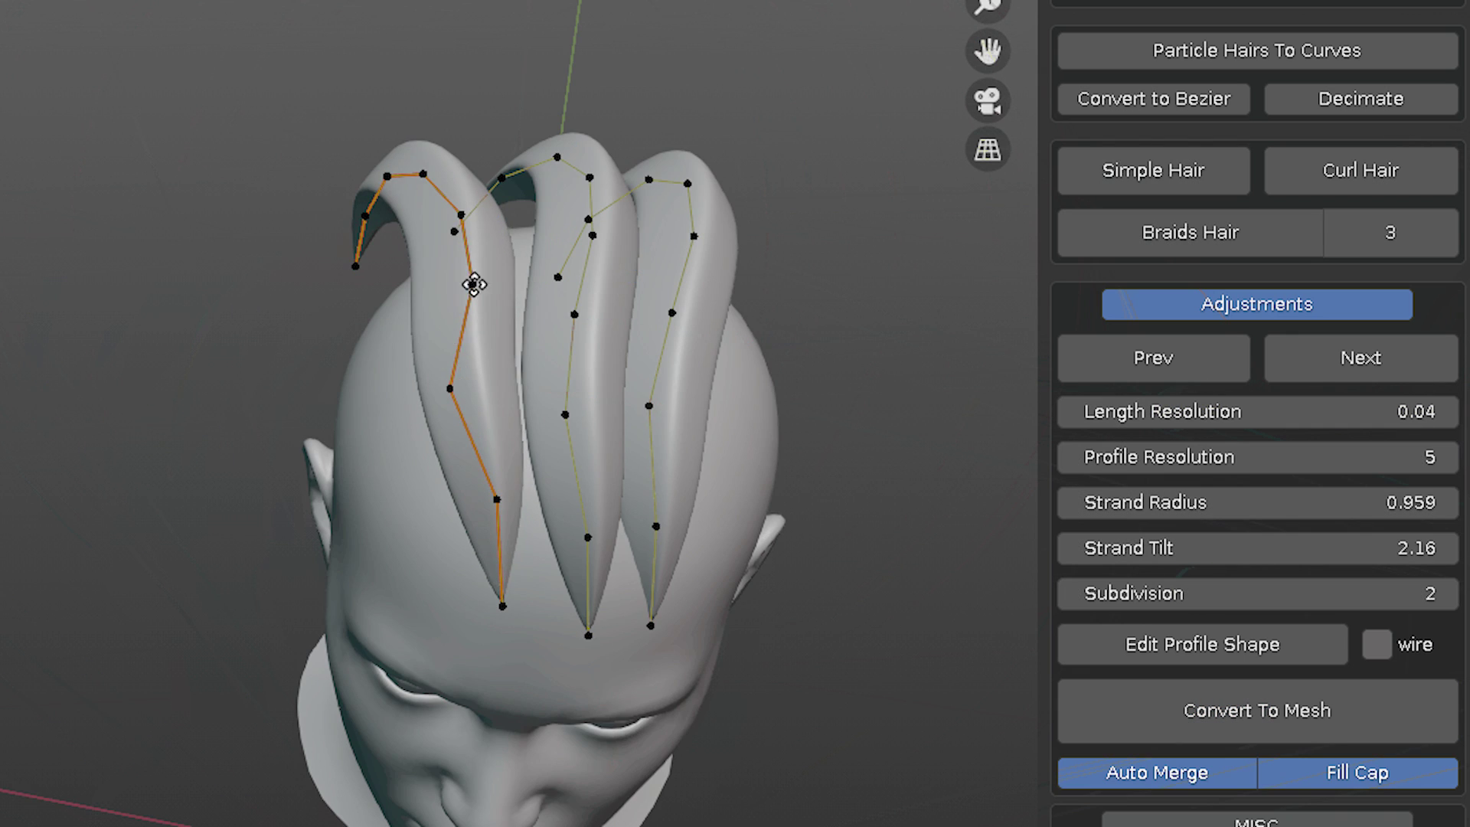
pyautogui.moveTo(429, 235); pyautogui.dragTo(468, 184, button='middle')
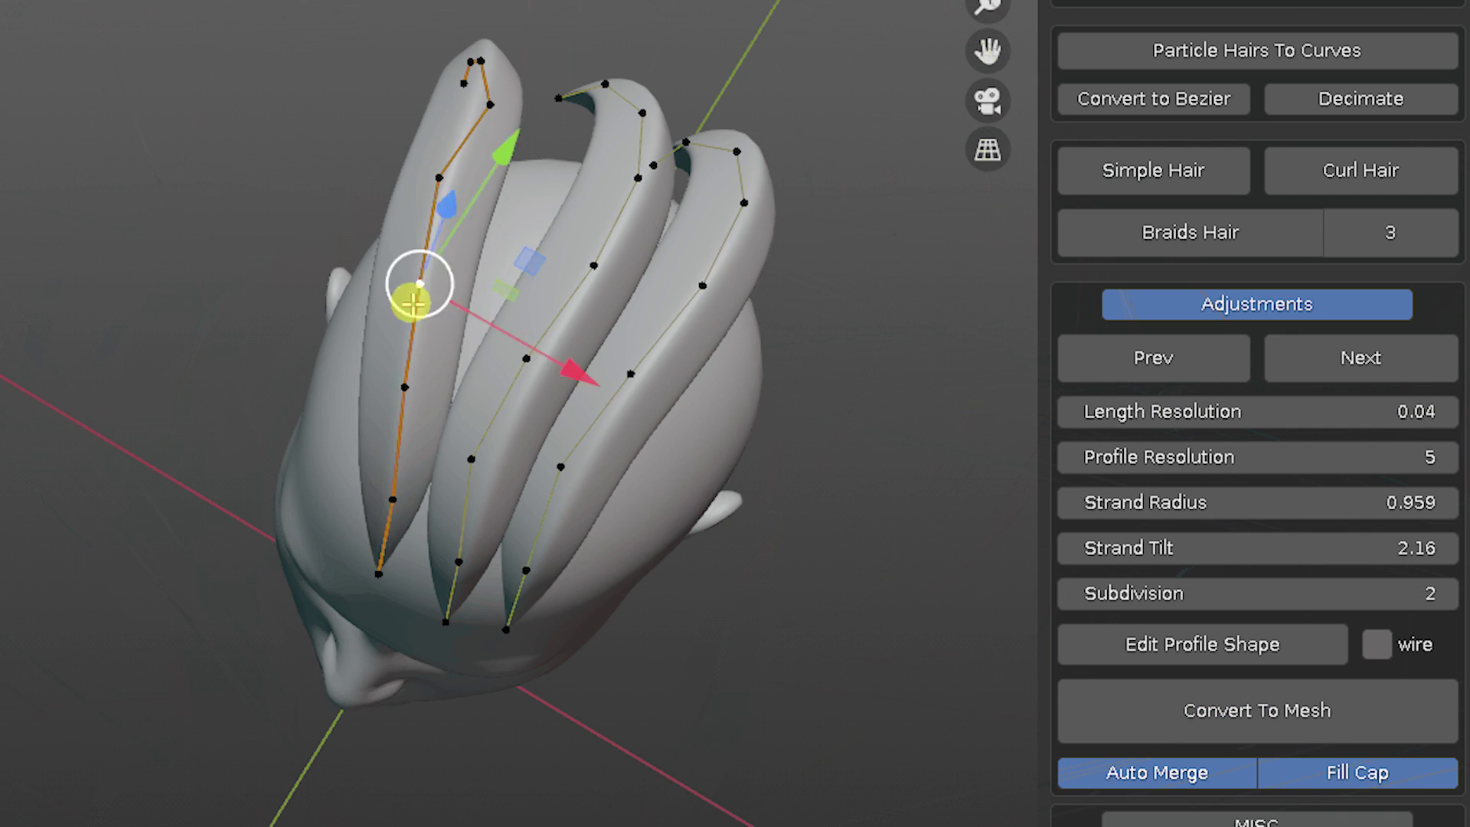
pyautogui.moveTo(413, 305); pyautogui.dragTo(572, 353, button='middle')
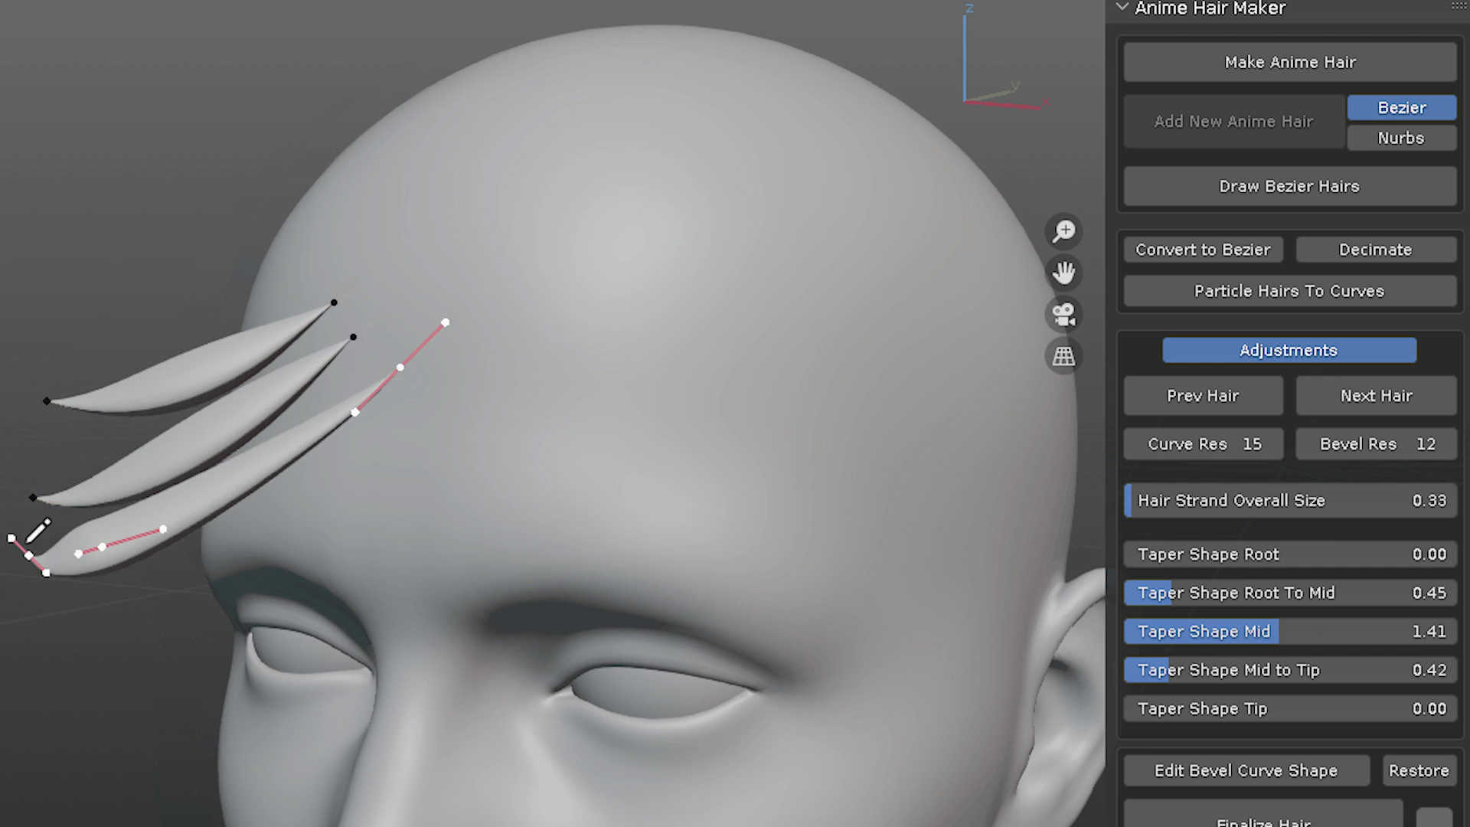
# Step: Draw more Bezier anime hair strands across the forehead towards the eyes
pyautogui.click(345, 499)
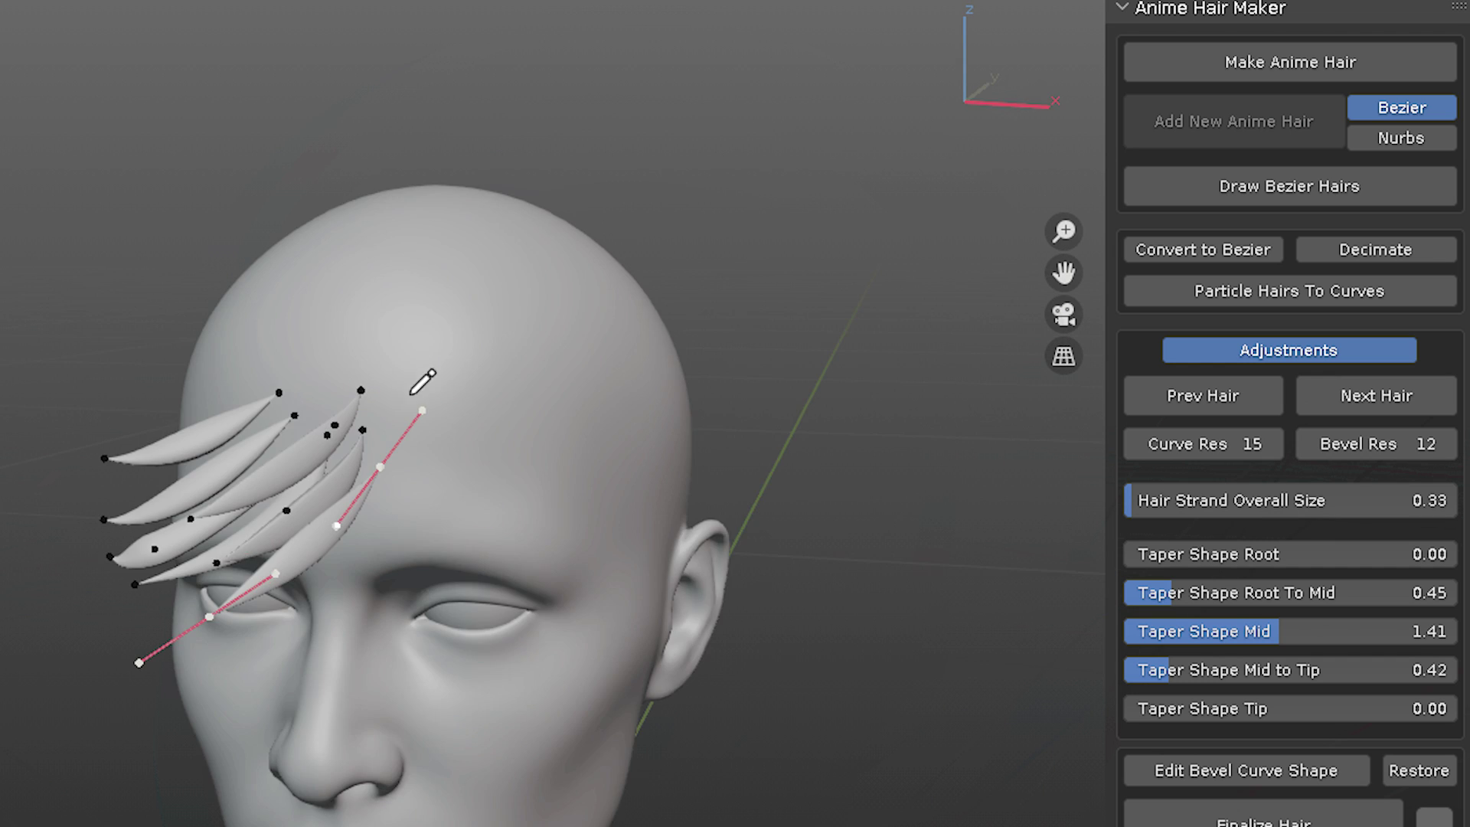
pyautogui.click(273, 427)
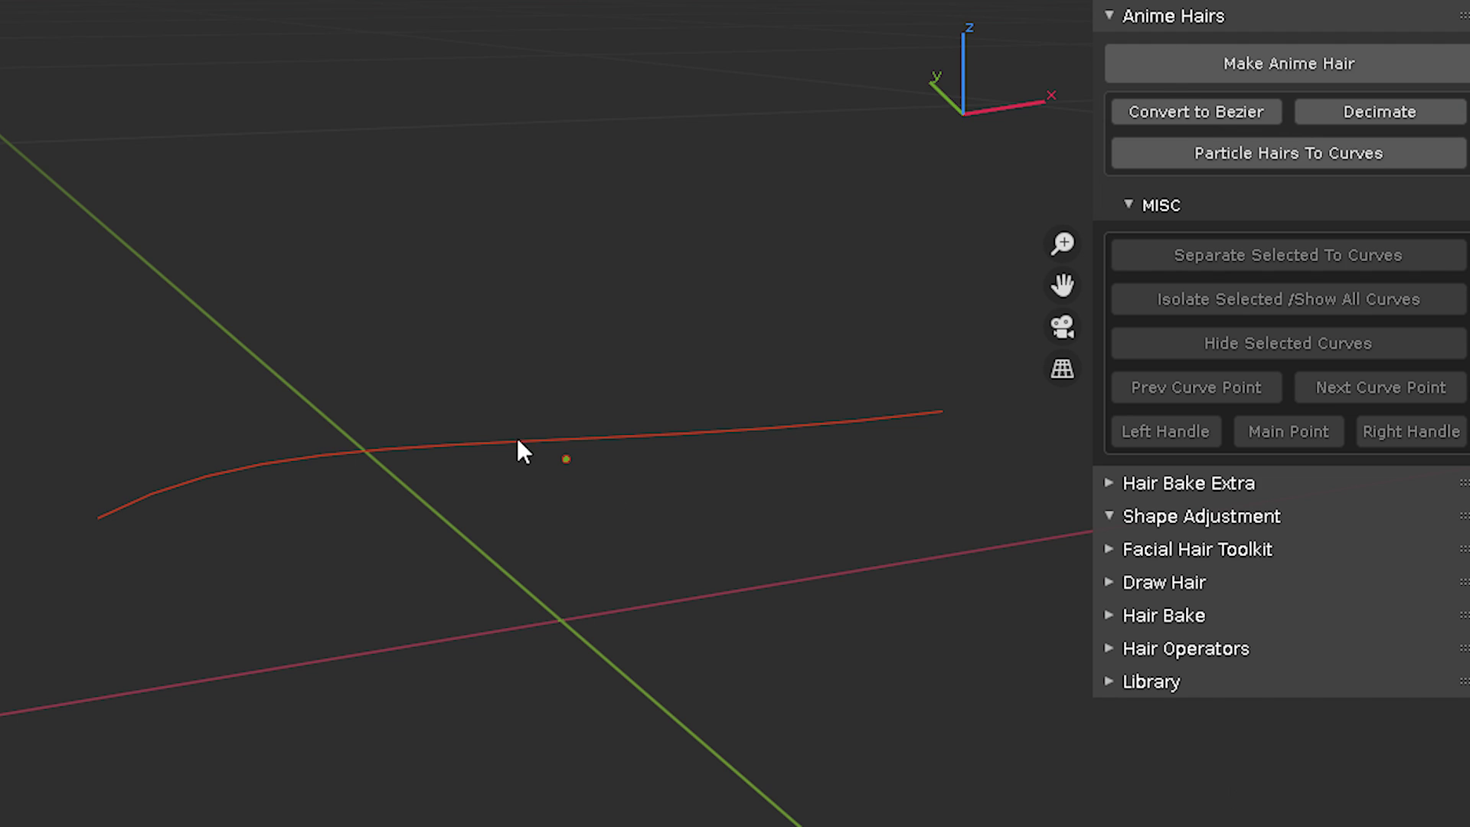
# Step: Make anime hair from the single curve and cycle forward through the available hair shapes
pyautogui.click(518, 440)
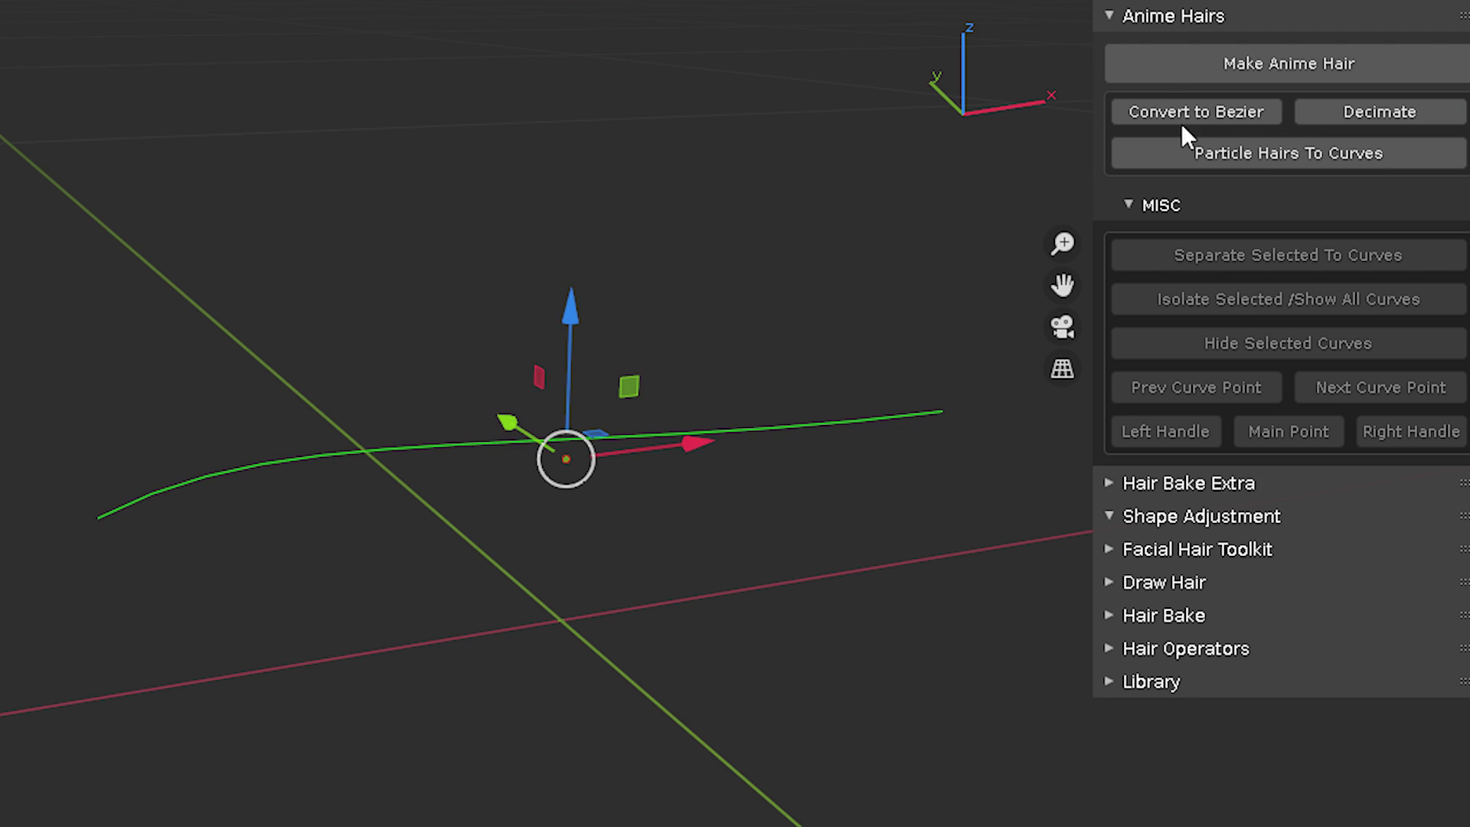
pyautogui.click(1244, 61)
pyautogui.click(1352, 570)
pyautogui.click(1354, 571)
pyautogui.click(1354, 571)
pyautogui.click(1353, 570)
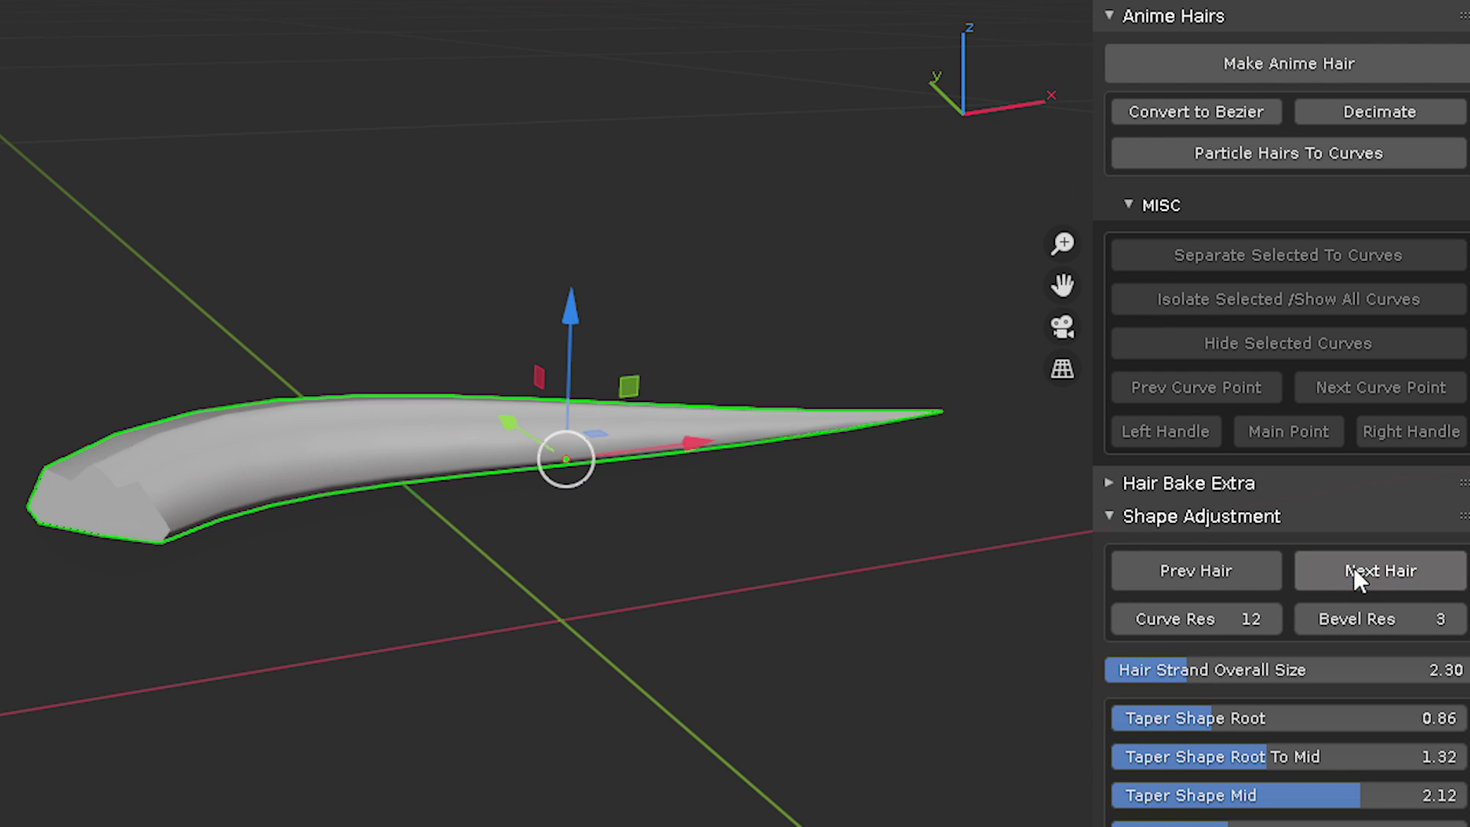
pyautogui.click(1354, 570)
pyautogui.click(1354, 570)
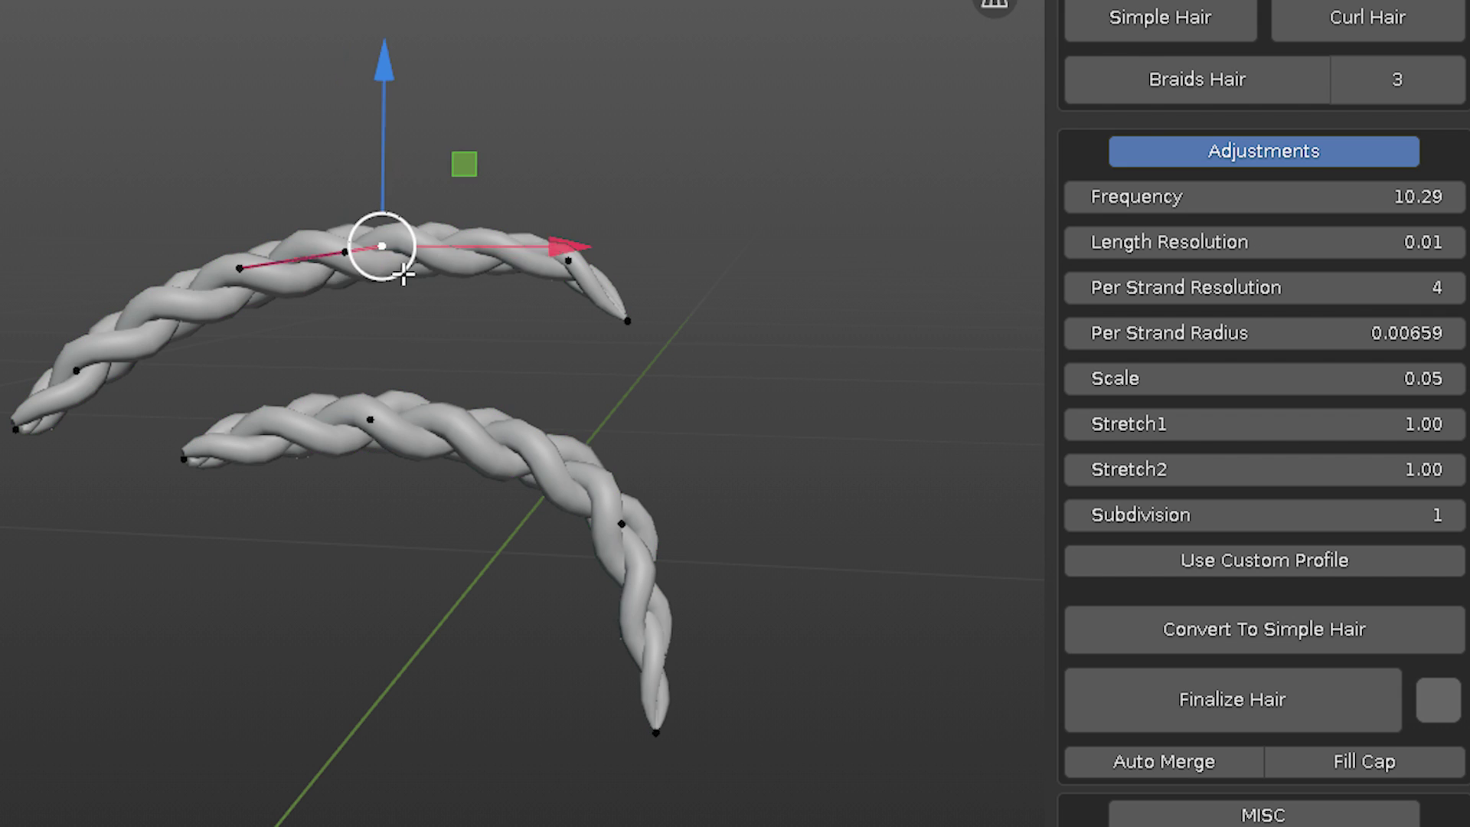
# Step: Convert the braids to simple hair, and adjust the hair strands' taper use and overall size
pyautogui.click(1230, 629)
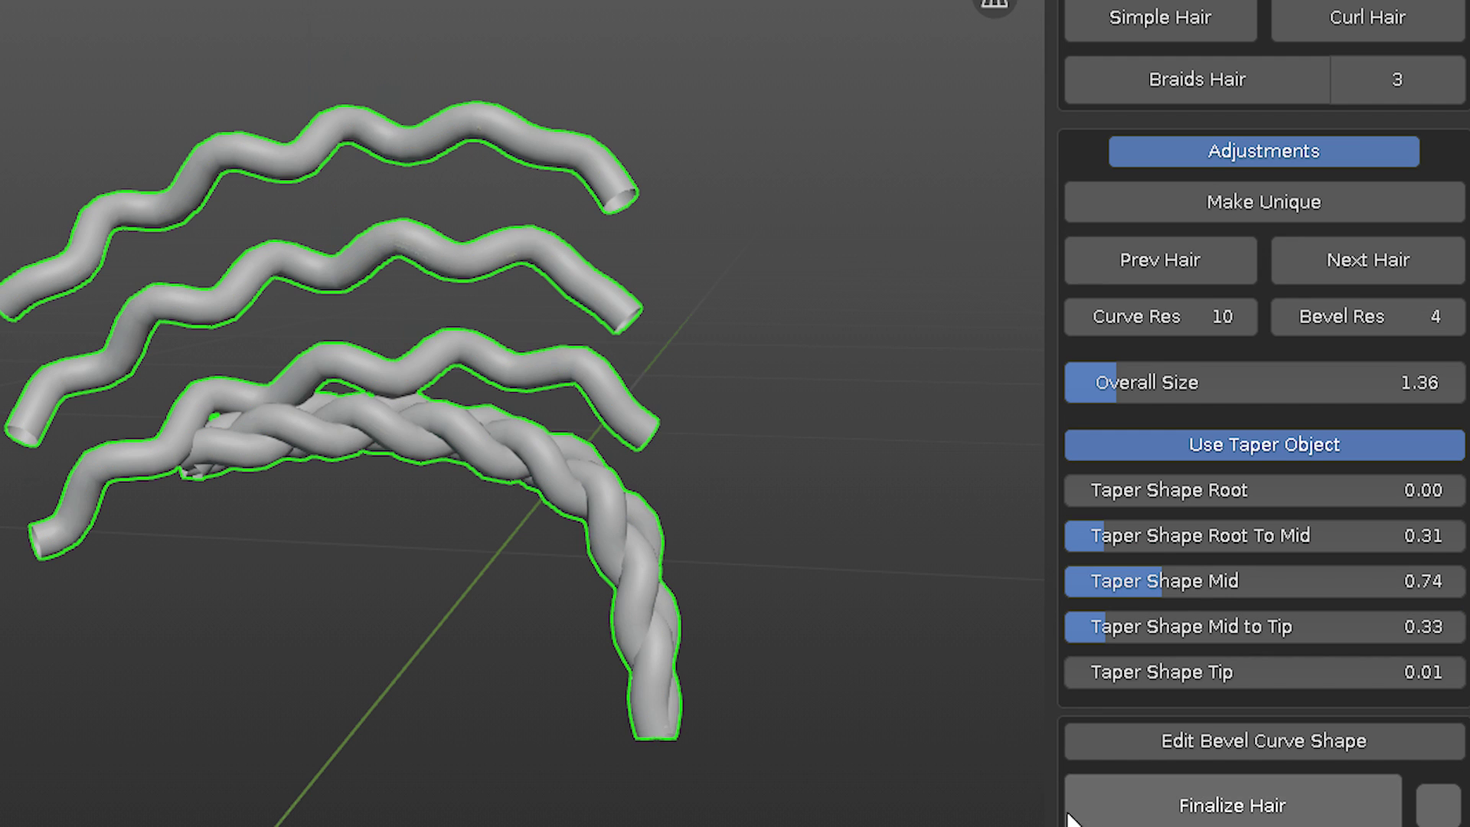
pyautogui.click(1274, 444)
pyautogui.click(1274, 444)
pyautogui.moveTo(1233, 386); pyautogui.dragTo(1237, 371)
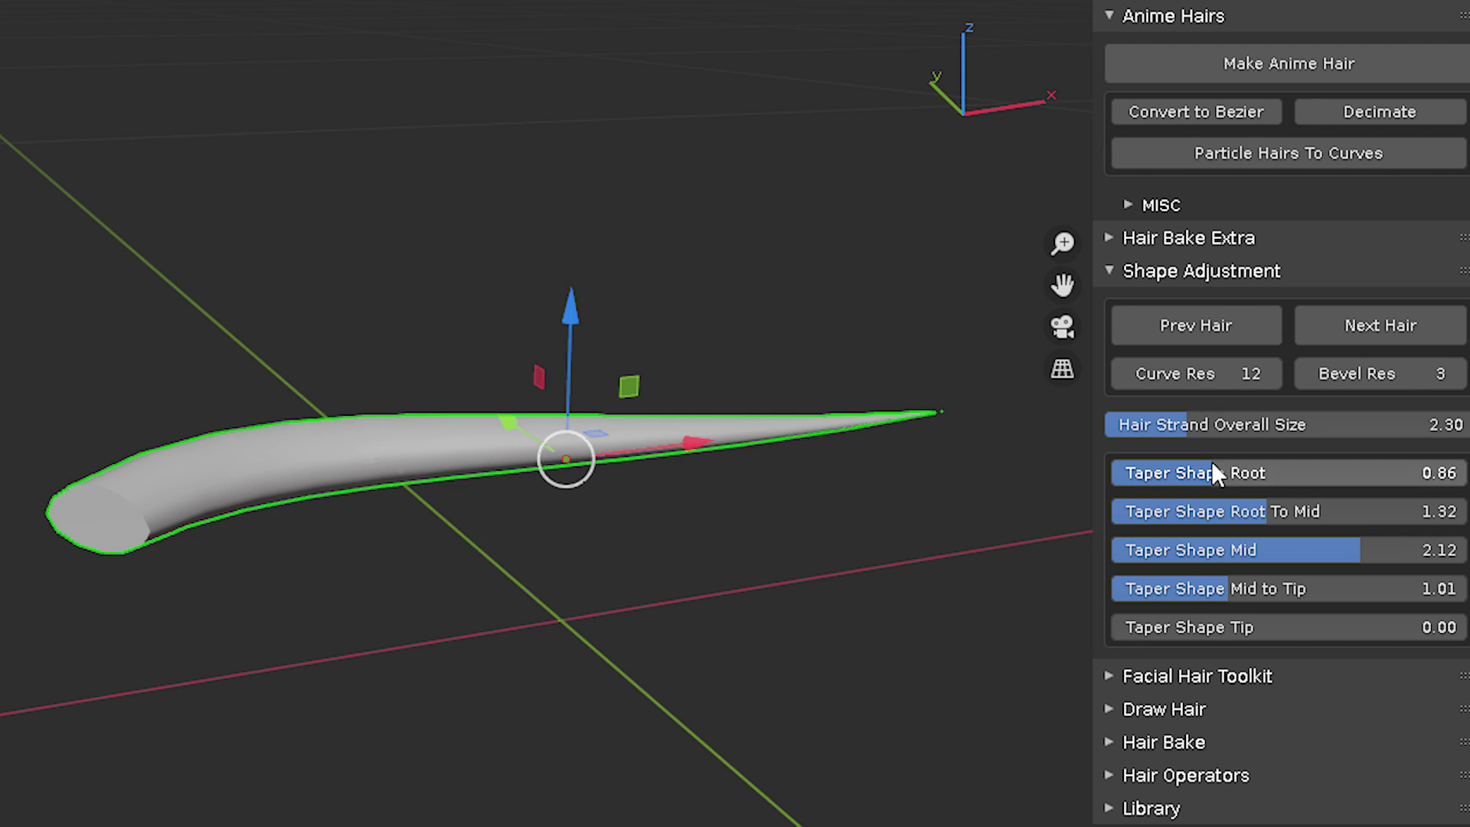
pyautogui.moveTo(1218, 426); pyautogui.dragTo(1152, 519)
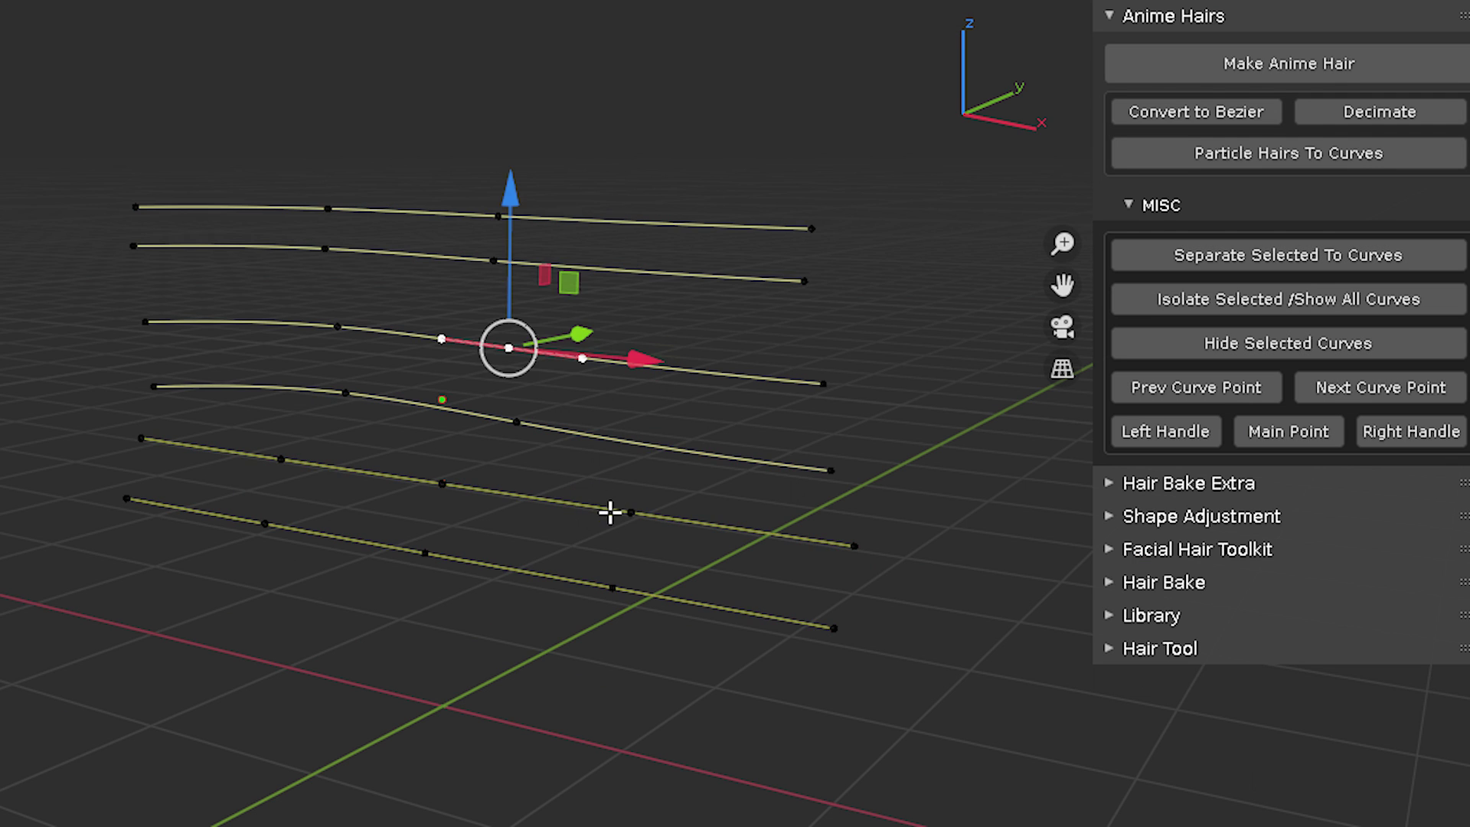
# Step: Isolate the selected curves, then select a Bezier point's left handle and neighbouring curve points
pyautogui.click(1228, 291)
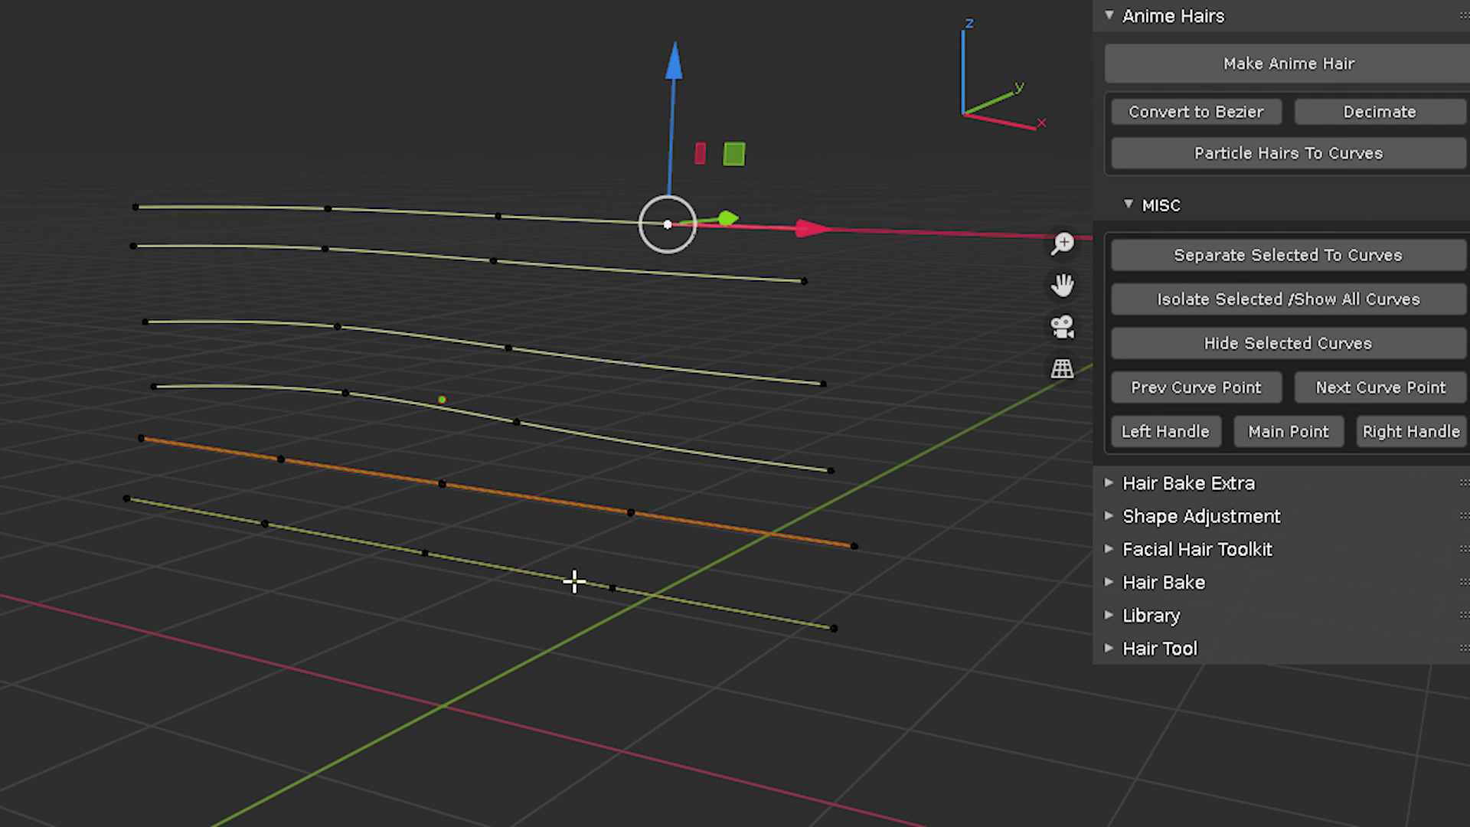
pyautogui.click(1164, 434)
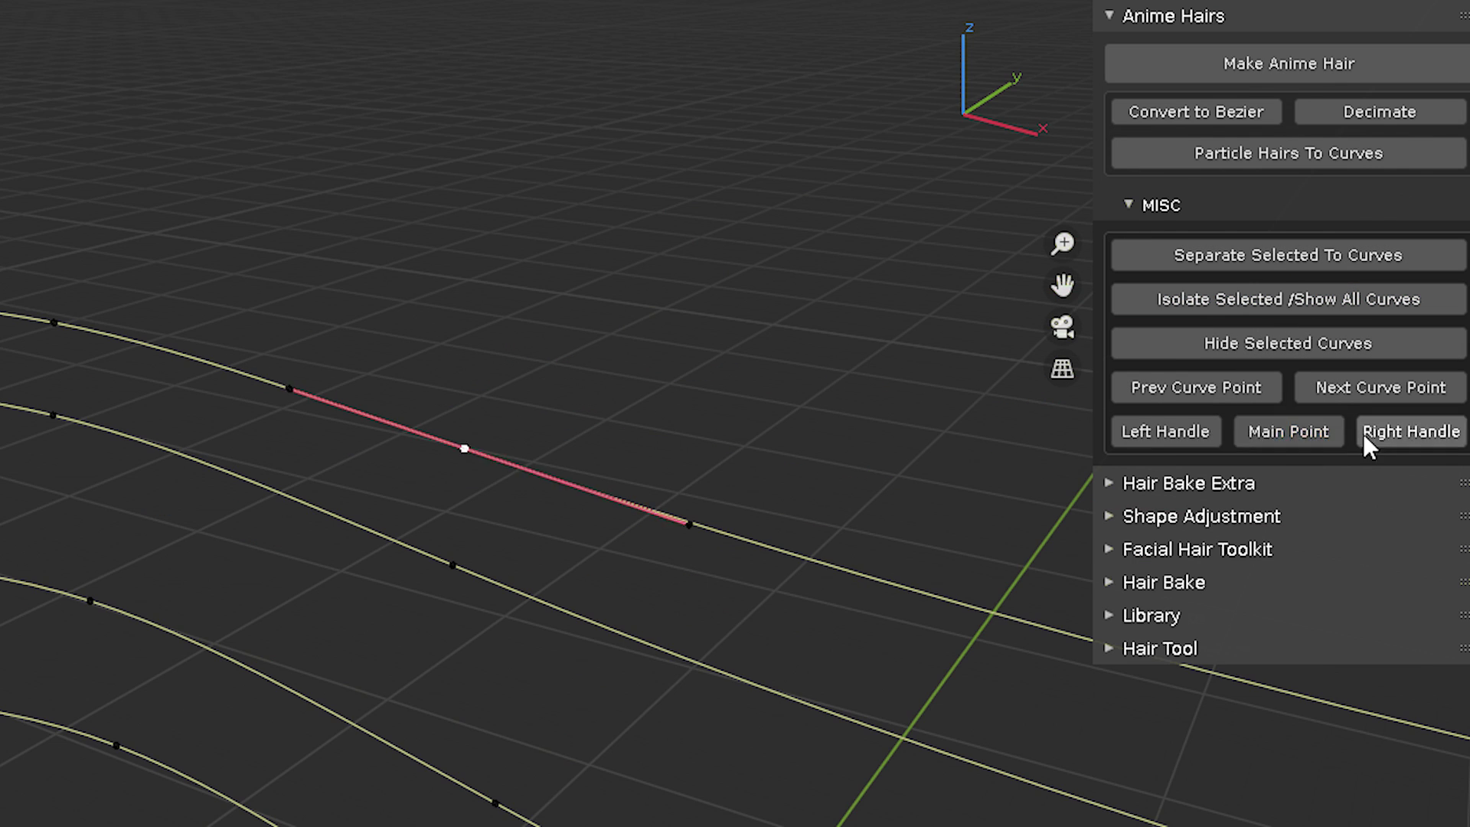
pyautogui.scroll(-3, 237, 305)
pyautogui.moveTo(234, 304); pyautogui.dragTo(521, 806)
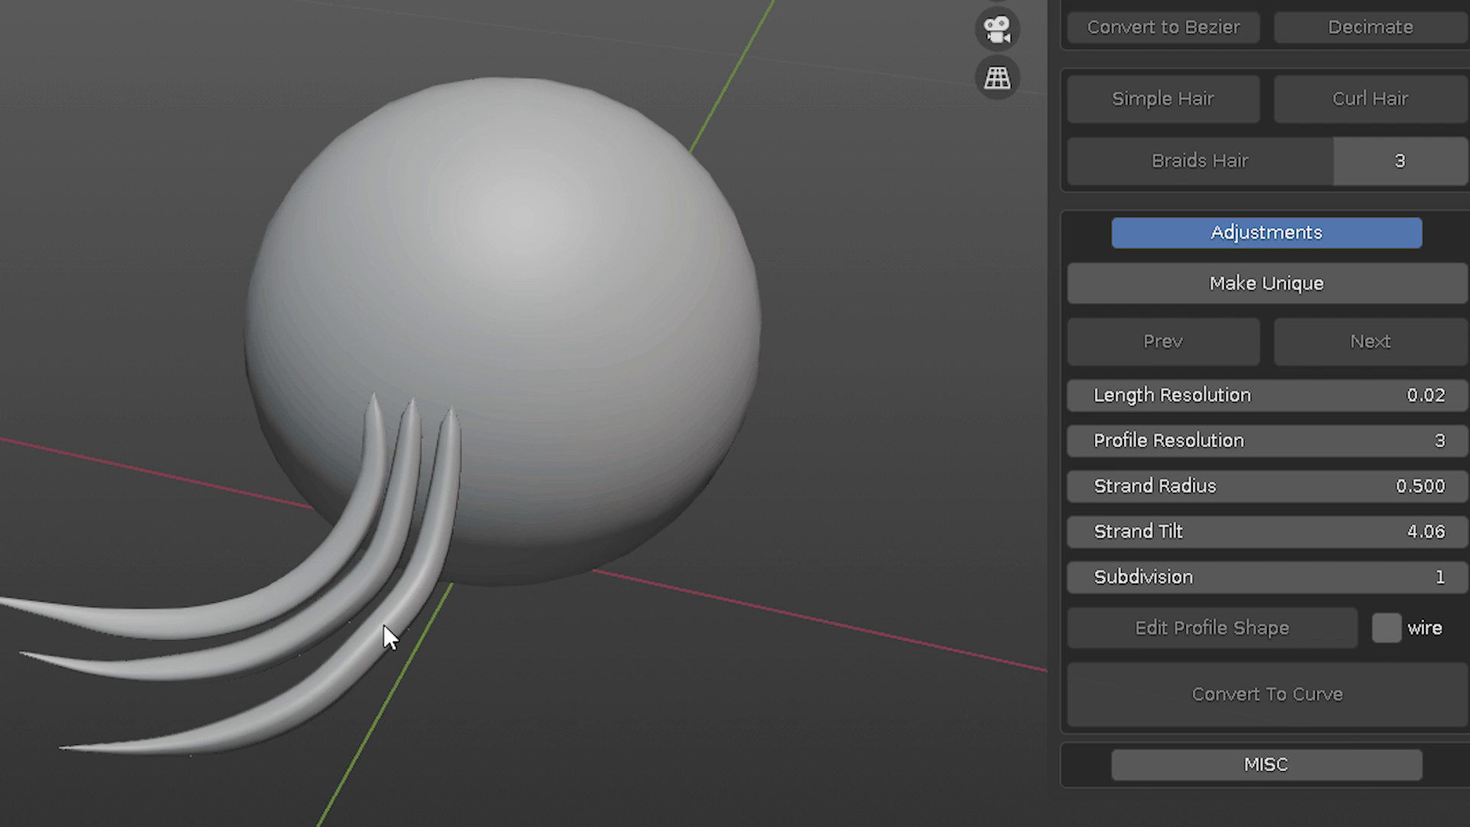
# Step: Convert the sphere's three strands to curves, and turn them into simple hair with decimated points
pyautogui.click(383, 623)
pyautogui.click(1243, 689)
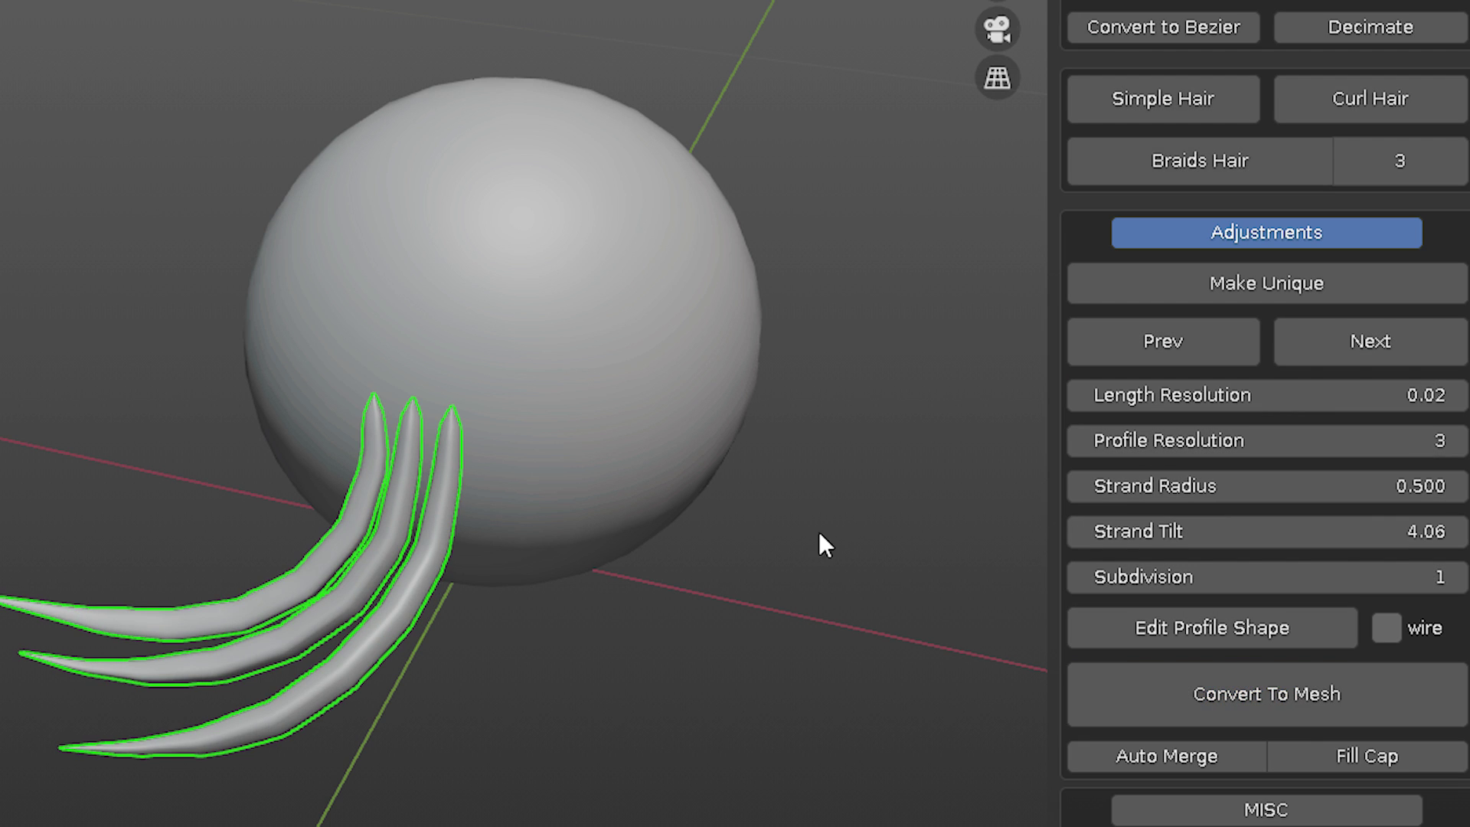
pyautogui.click(1142, 108)
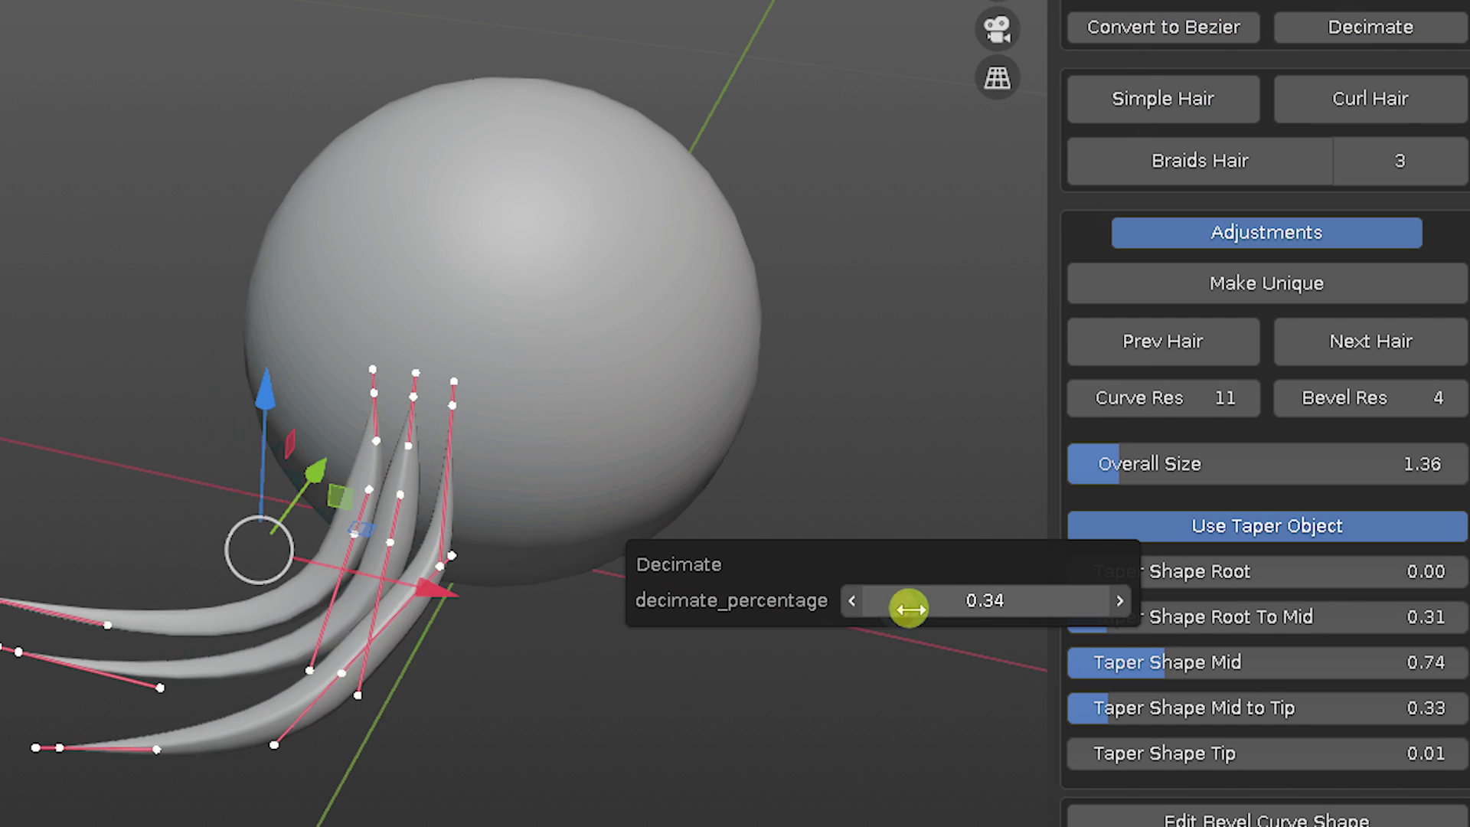
pyautogui.moveTo(919, 608); pyautogui.dragTo(964, 605)
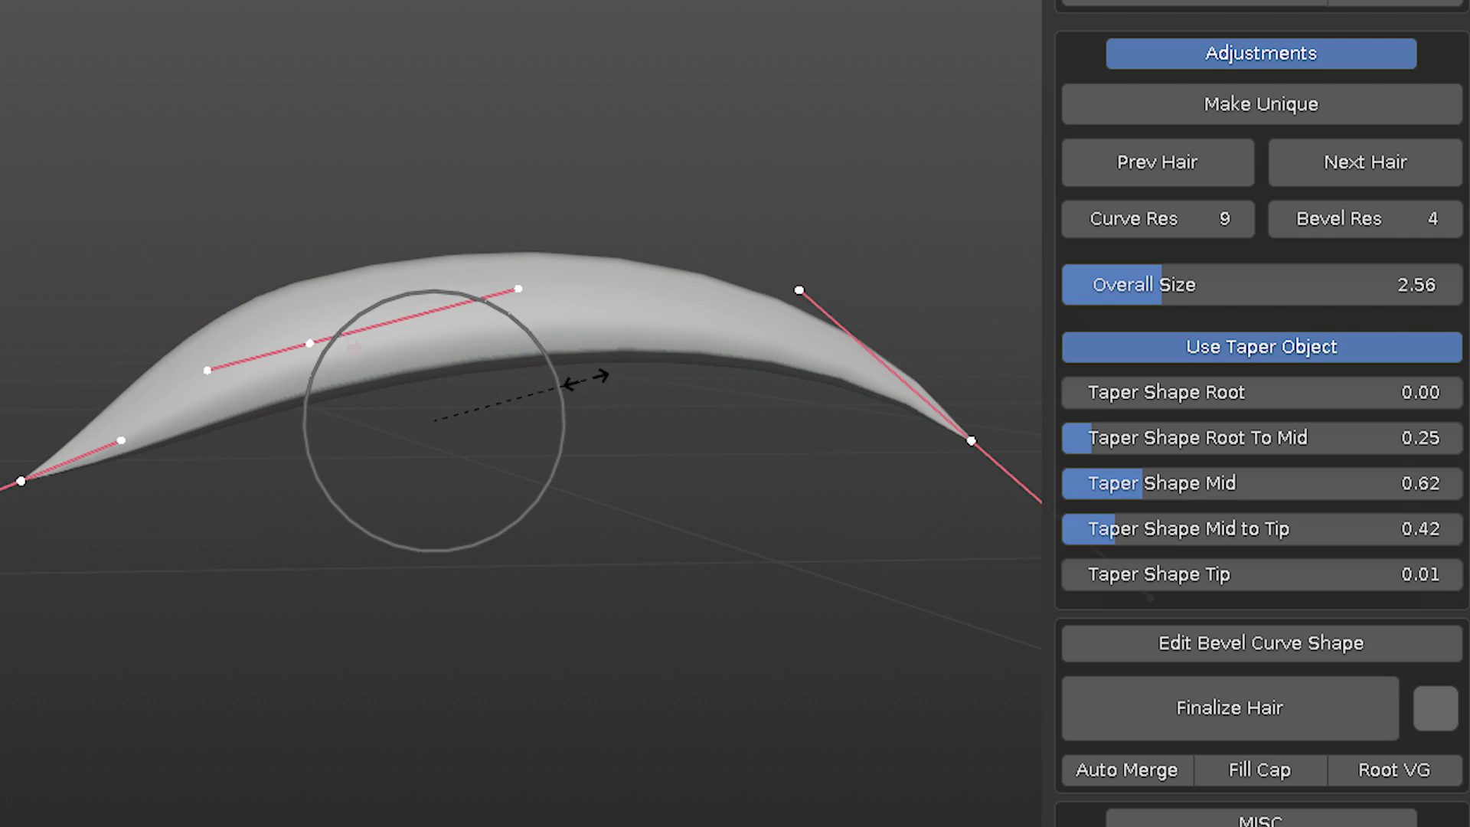
# Step: Toggle Use Taper Object for the thick strand and scale the radius of its curve points
pyautogui.click(1087, 346)
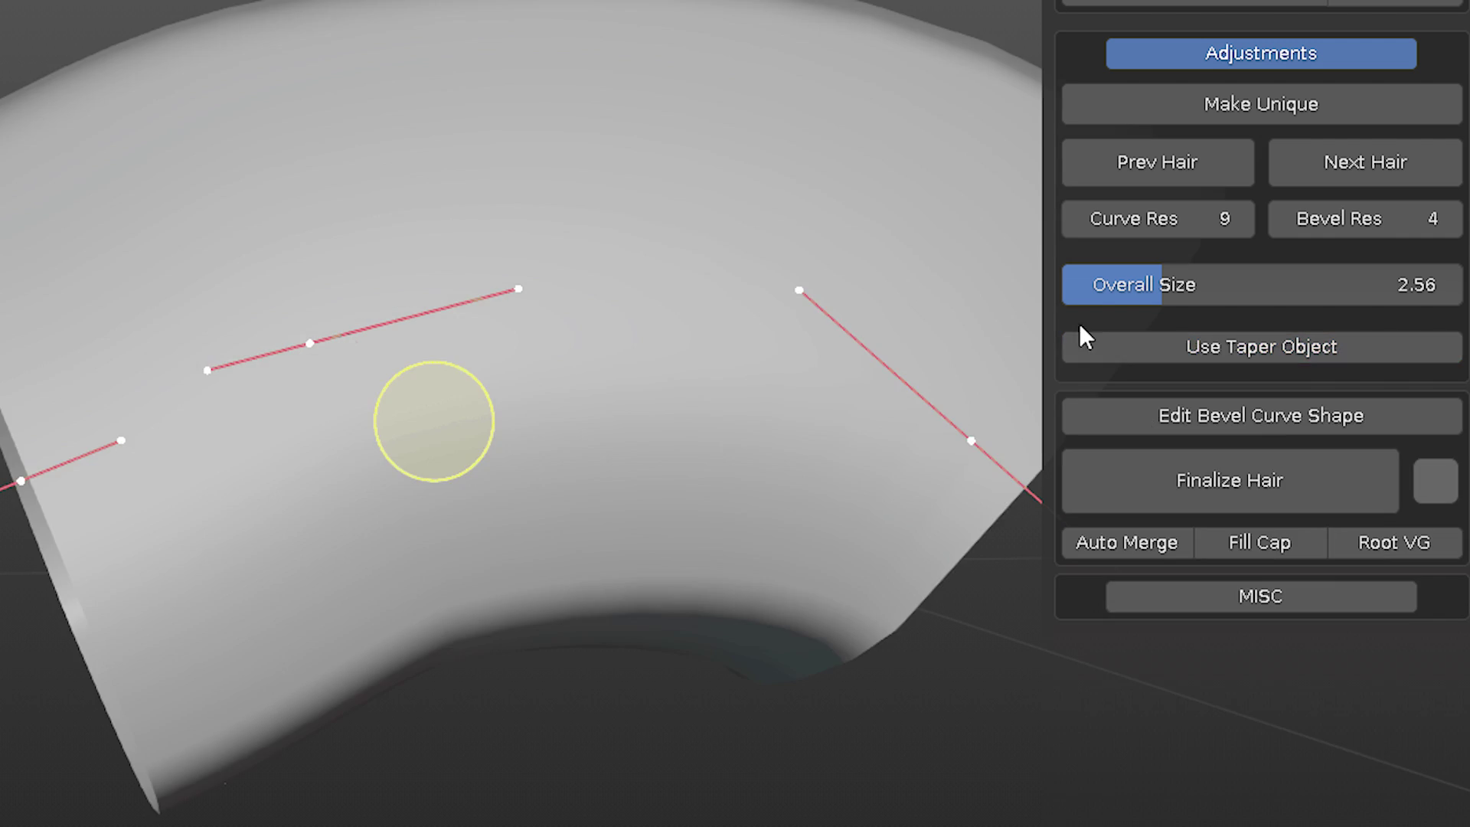
pyautogui.moveTo(434, 421); pyautogui.dragTo(597, 382)
pyautogui.moveTo(98, 460); pyautogui.dragTo(46, 475)
pyautogui.moveTo(888, 452); pyautogui.dragTo(971, 398)
pyautogui.click(1329, 595)
pyautogui.click(1347, 649)
pyautogui.click(1288, 594)
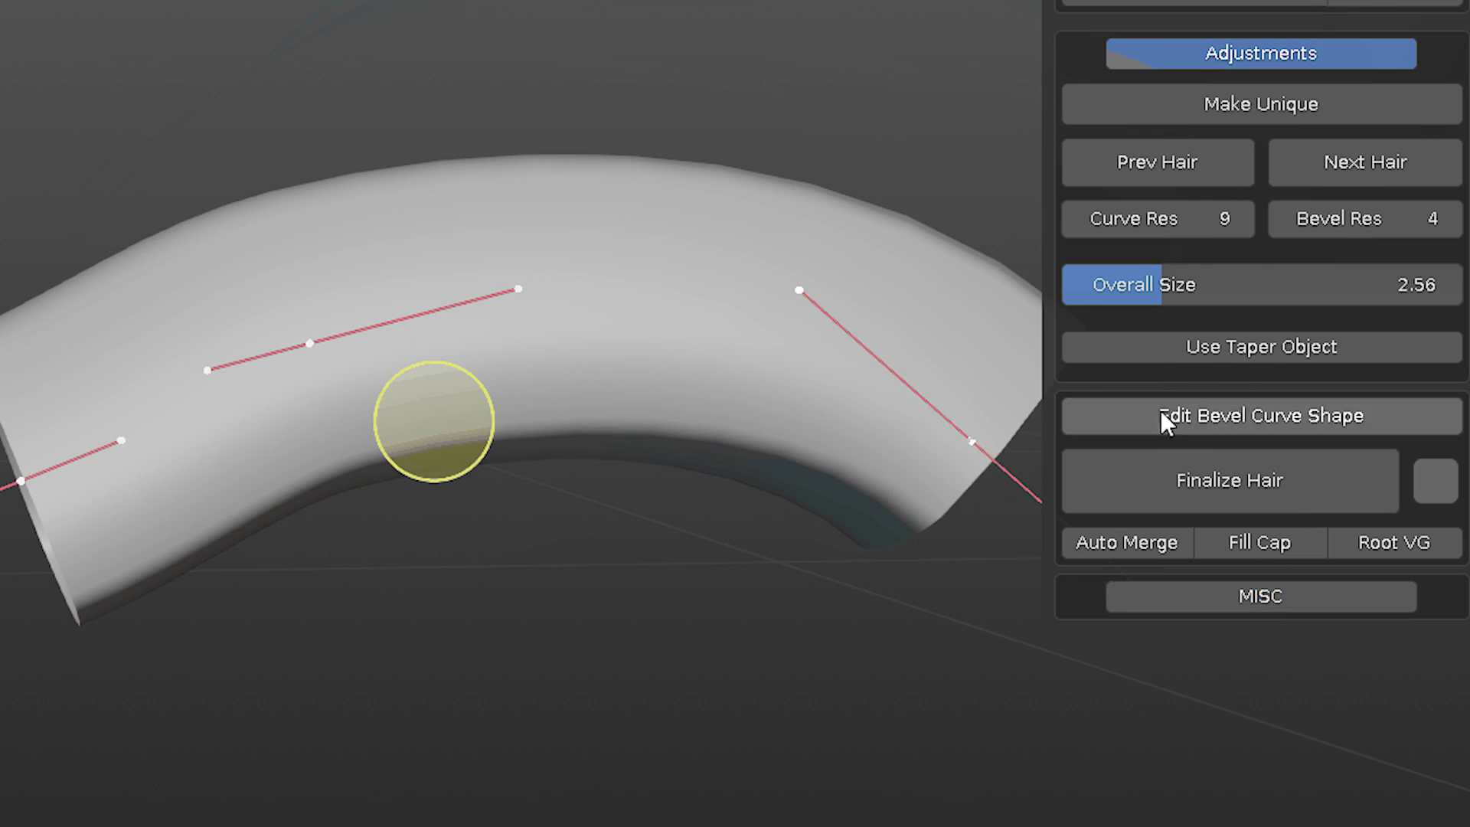
pyautogui.click(1172, 346)
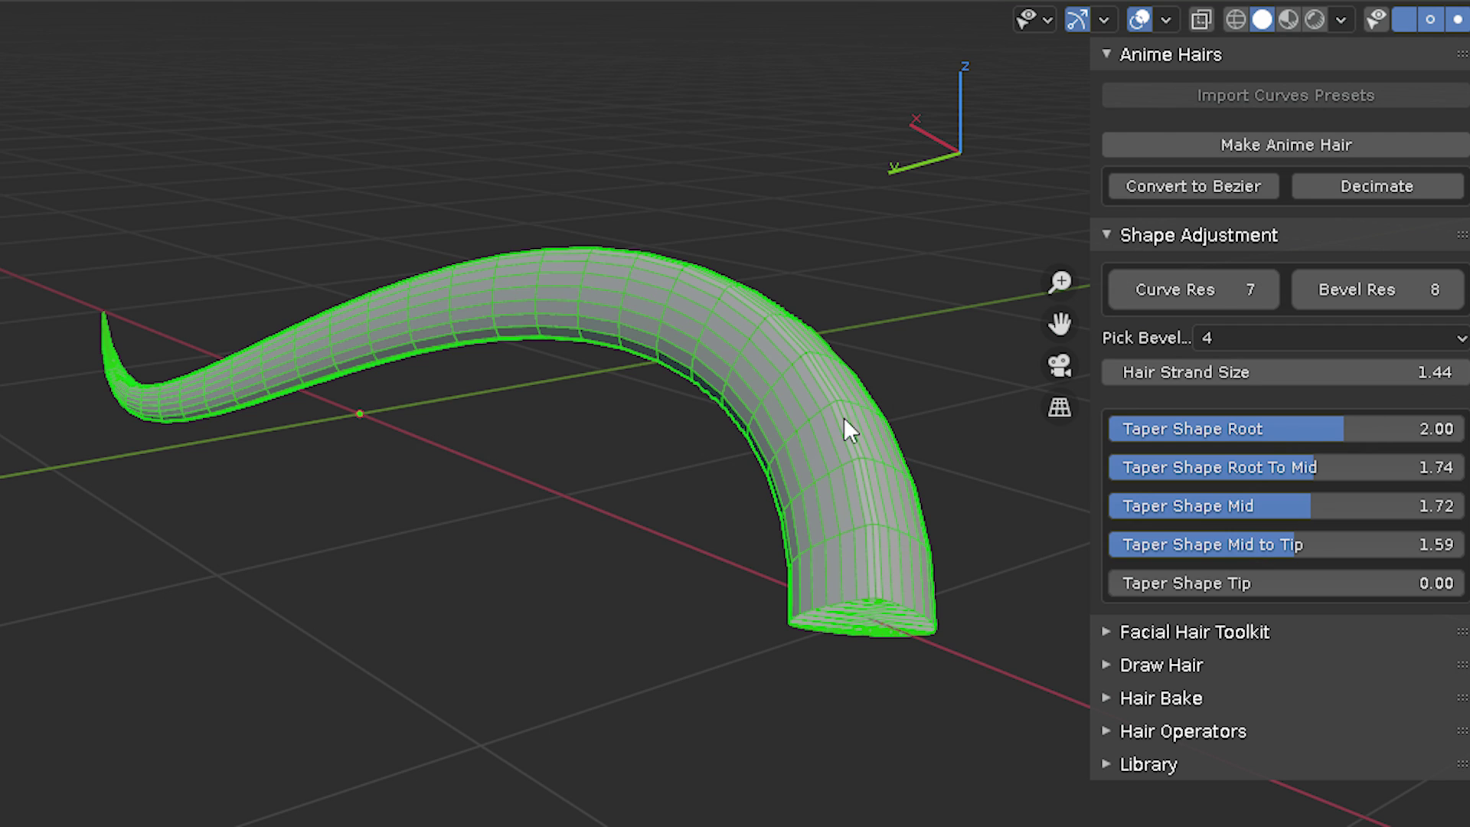
# Step: Set the tapered strand's Curve Res to 6 and lower its Bevel Res, and switch the curve's bone chain to edit mode
pyautogui.moveTo(1186, 269); pyautogui.dragTo(1158, 261)
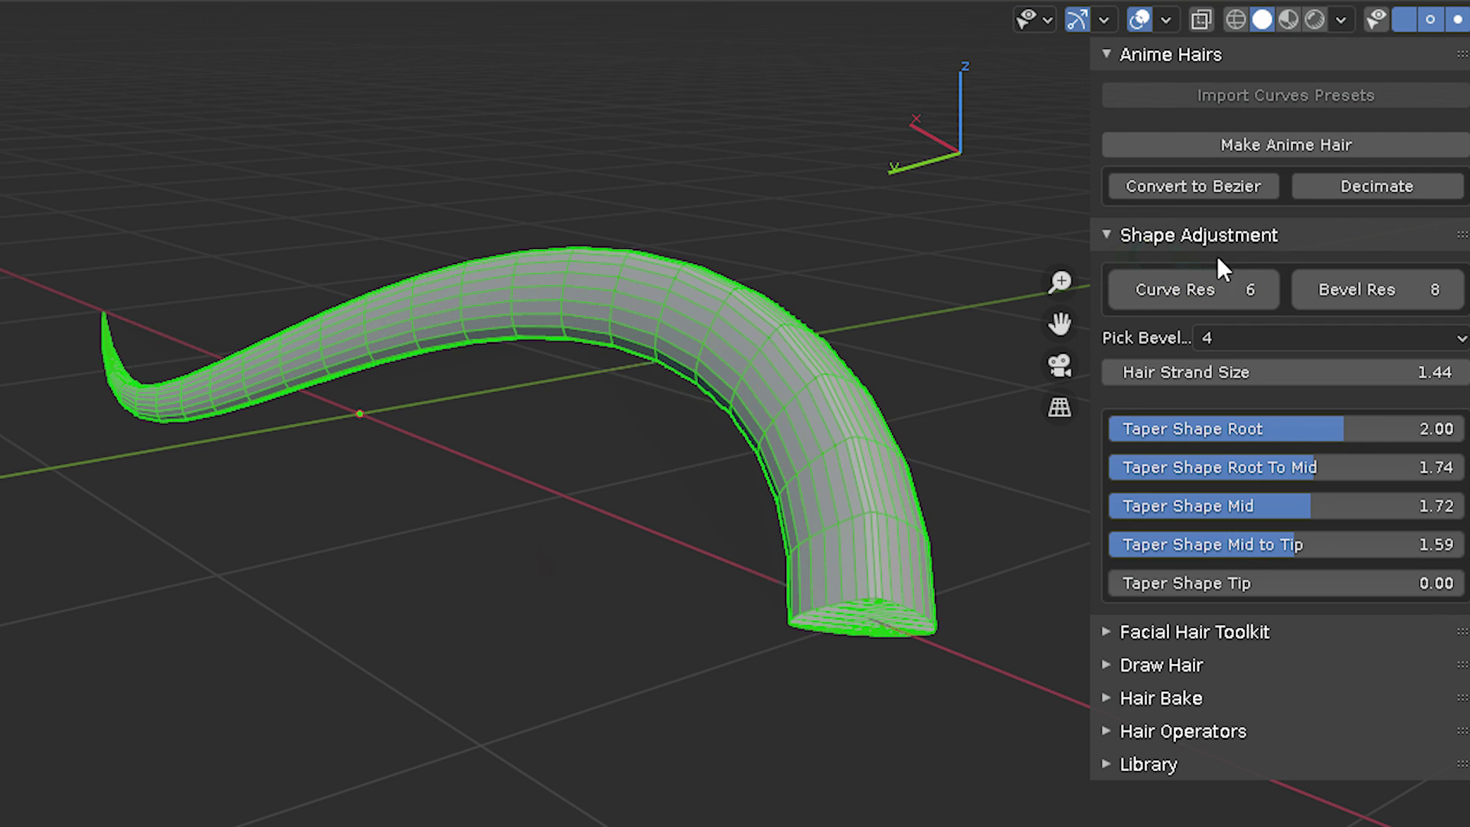
pyautogui.moveTo(1336, 298); pyautogui.dragTo(1302, 289)
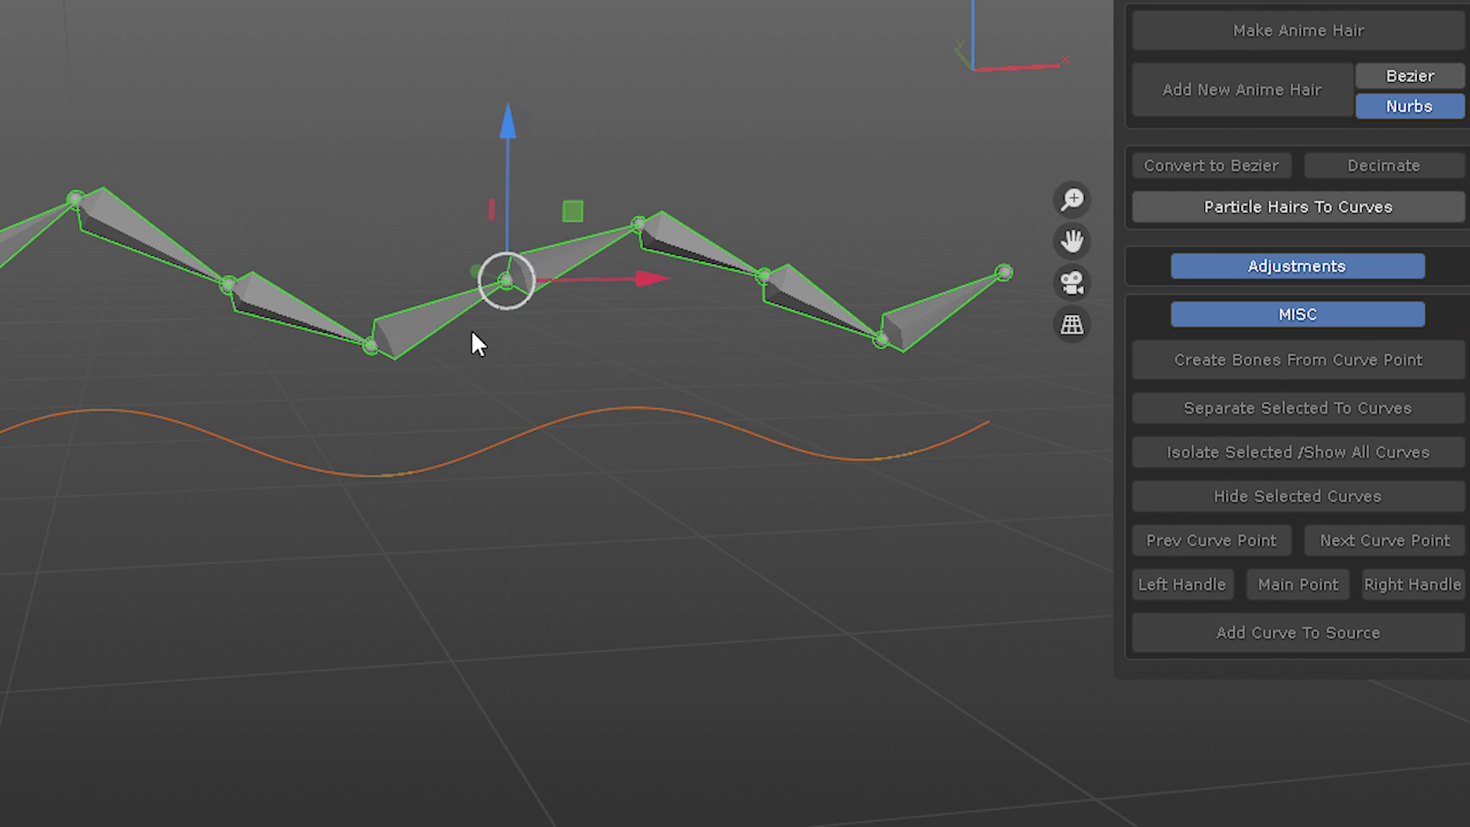
pyautogui.press('Tab')
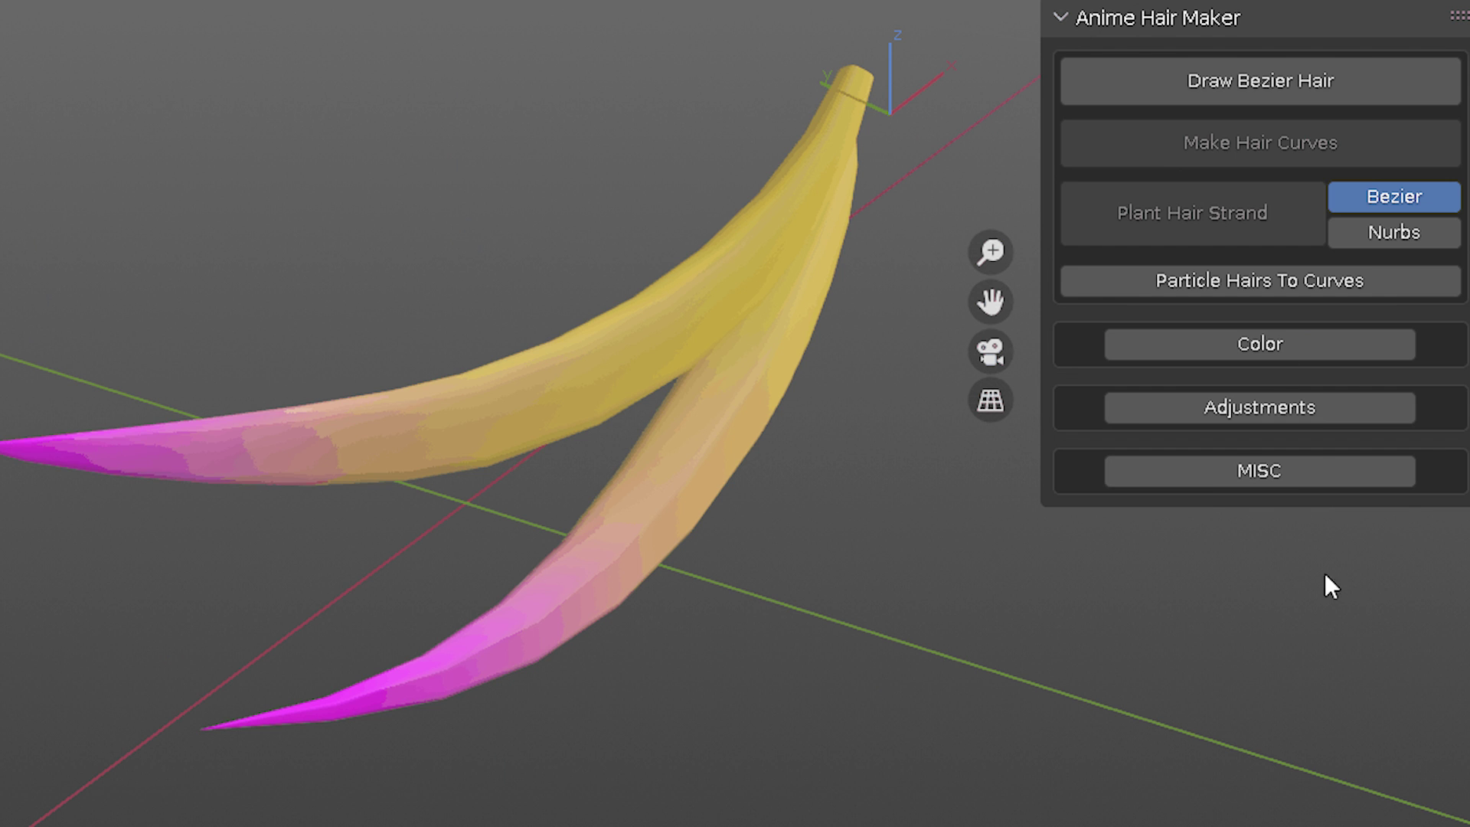
# Step: Change the strands' gradient to a green root color and a blue tip color with hue 0.675 and saturation 0.973
pyautogui.click(1114, 344)
pyautogui.click(1110, 389)
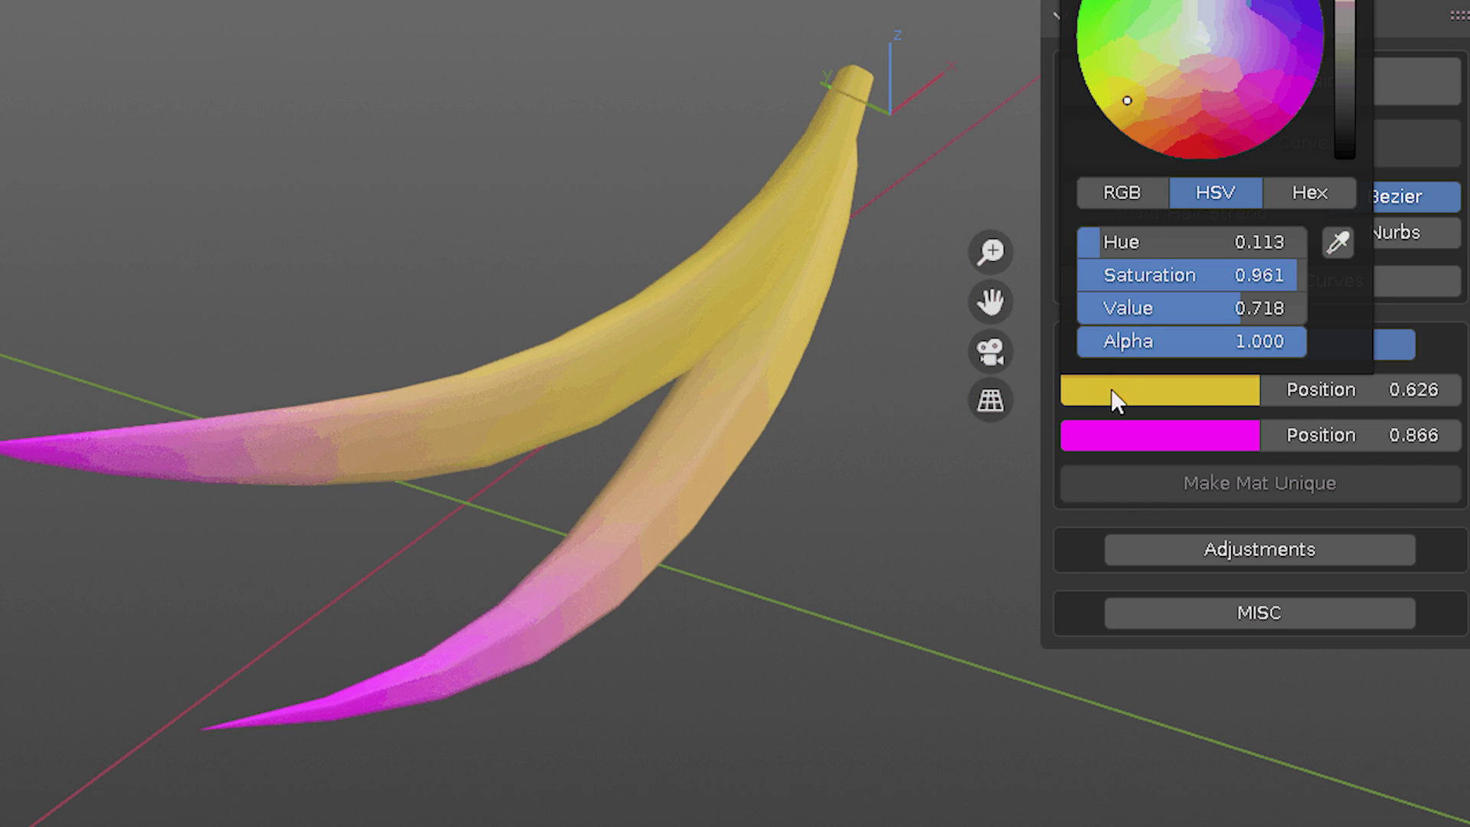
pyautogui.click(1151, 33)
pyautogui.click(1146, 435)
pyautogui.click(1202, 146)
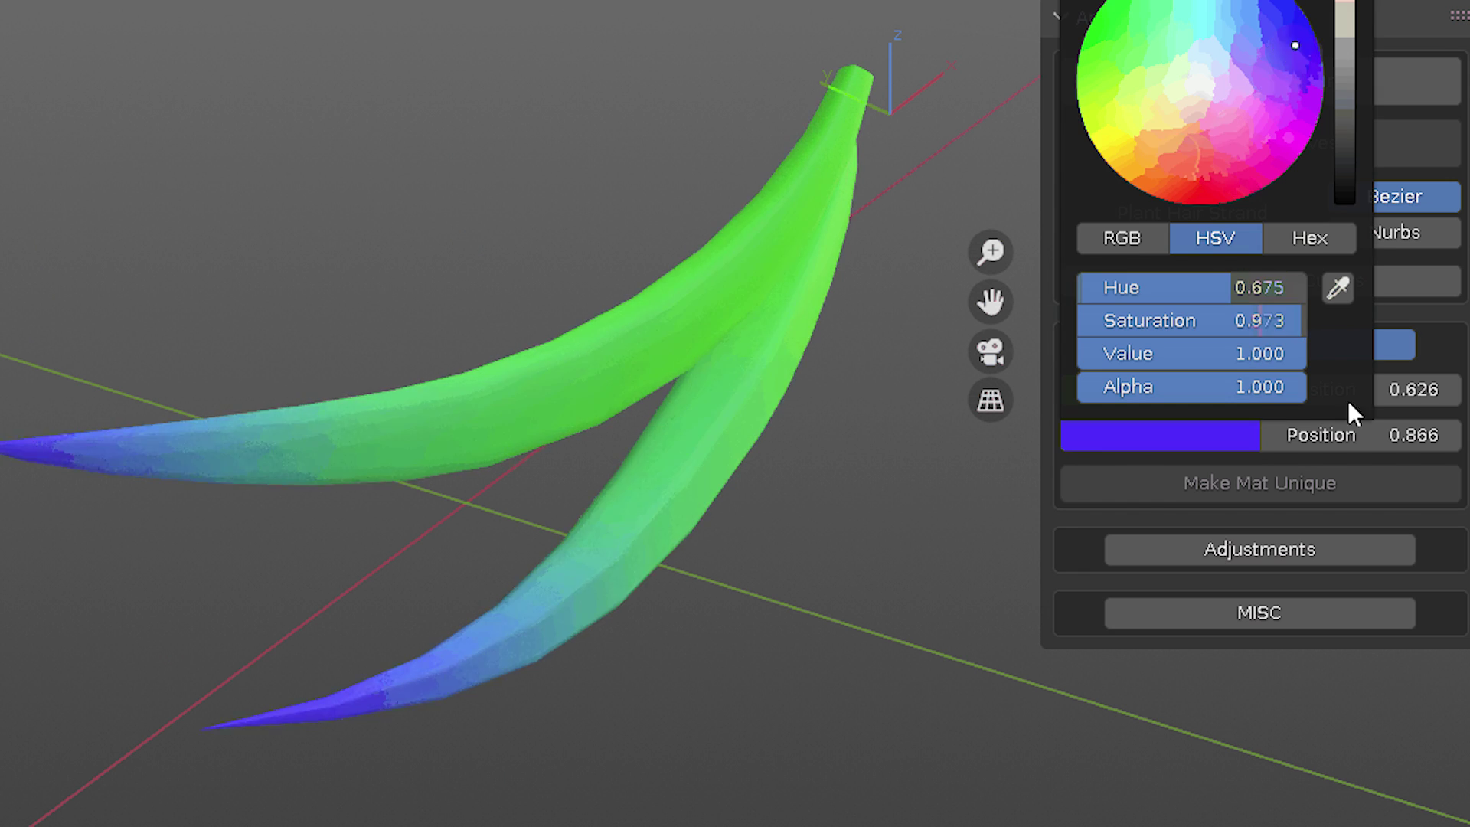
# Step: Lower the positions of both gradient colors, moving the green one to about 0.252
pyautogui.moveTo(1401, 436); pyautogui.dragTo(1283, 435)
pyautogui.moveTo(1215, 401); pyautogui.dragTo(1099, 388)
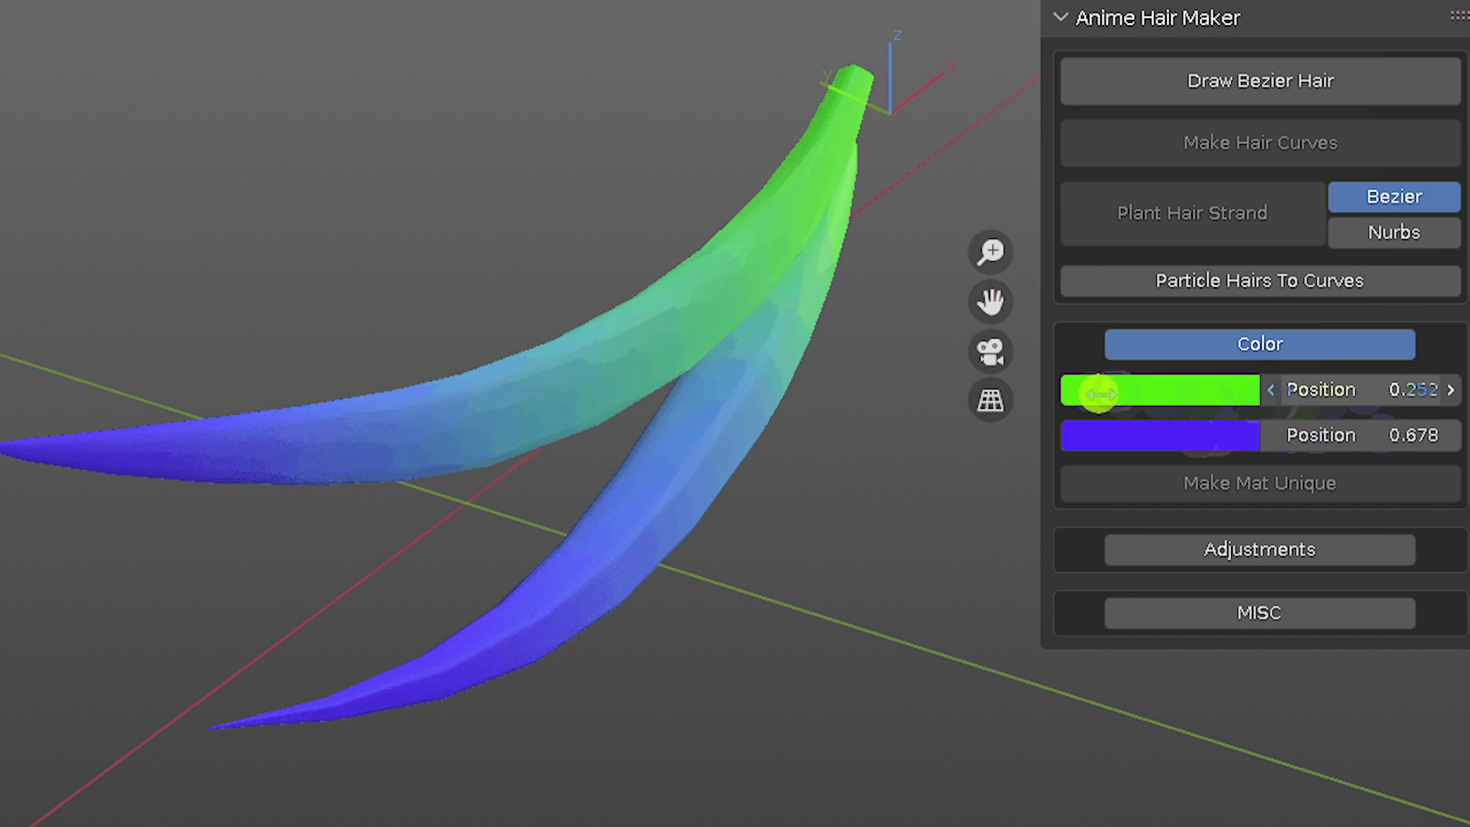
pyautogui.moveTo(1347, 435); pyautogui.dragTo(1267, 444)
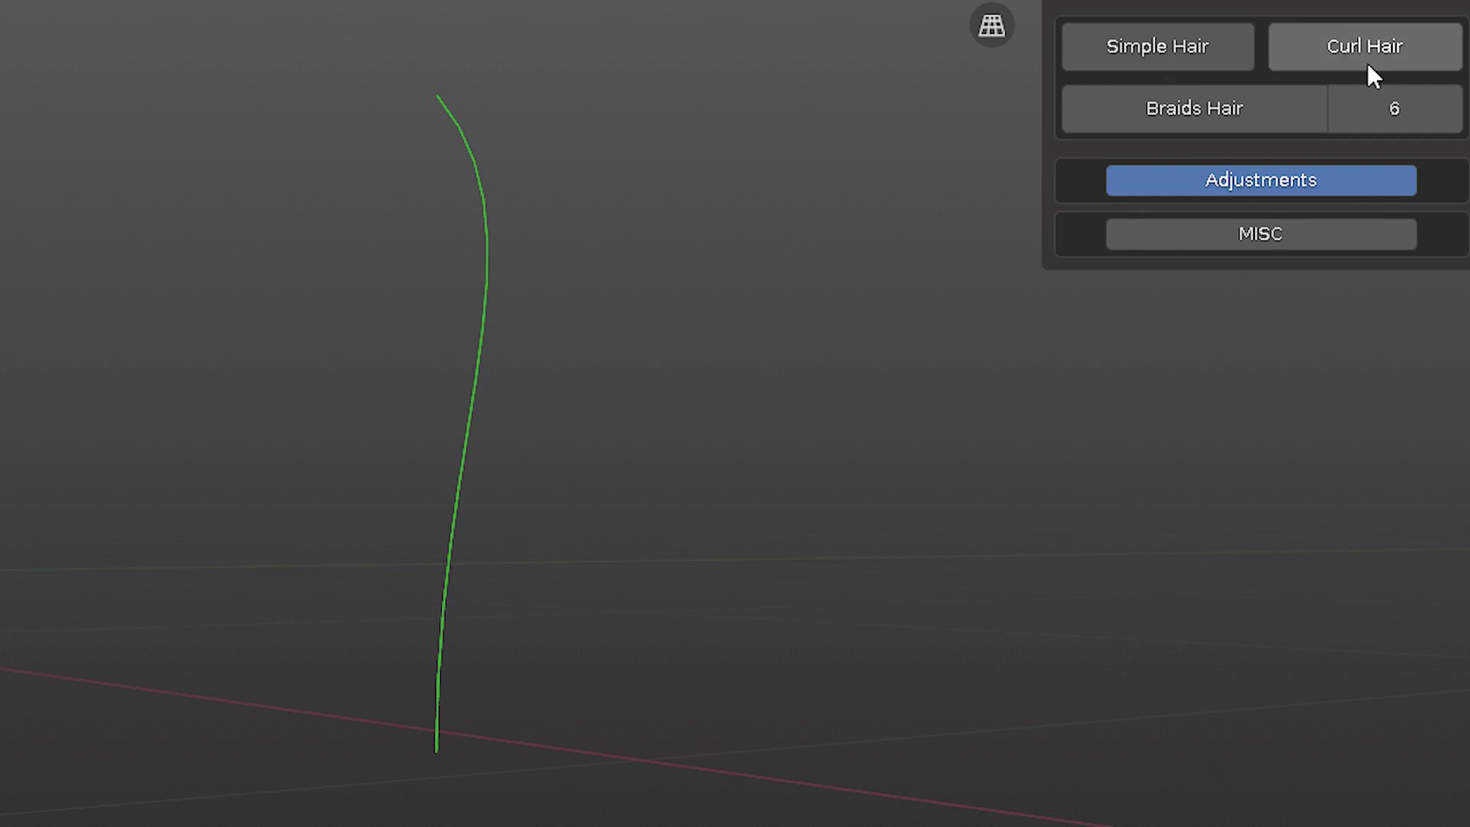
# Step: Make curl hair from the S-shaped curve and give it the next custom profile shape
pyautogui.click(1367, 63)
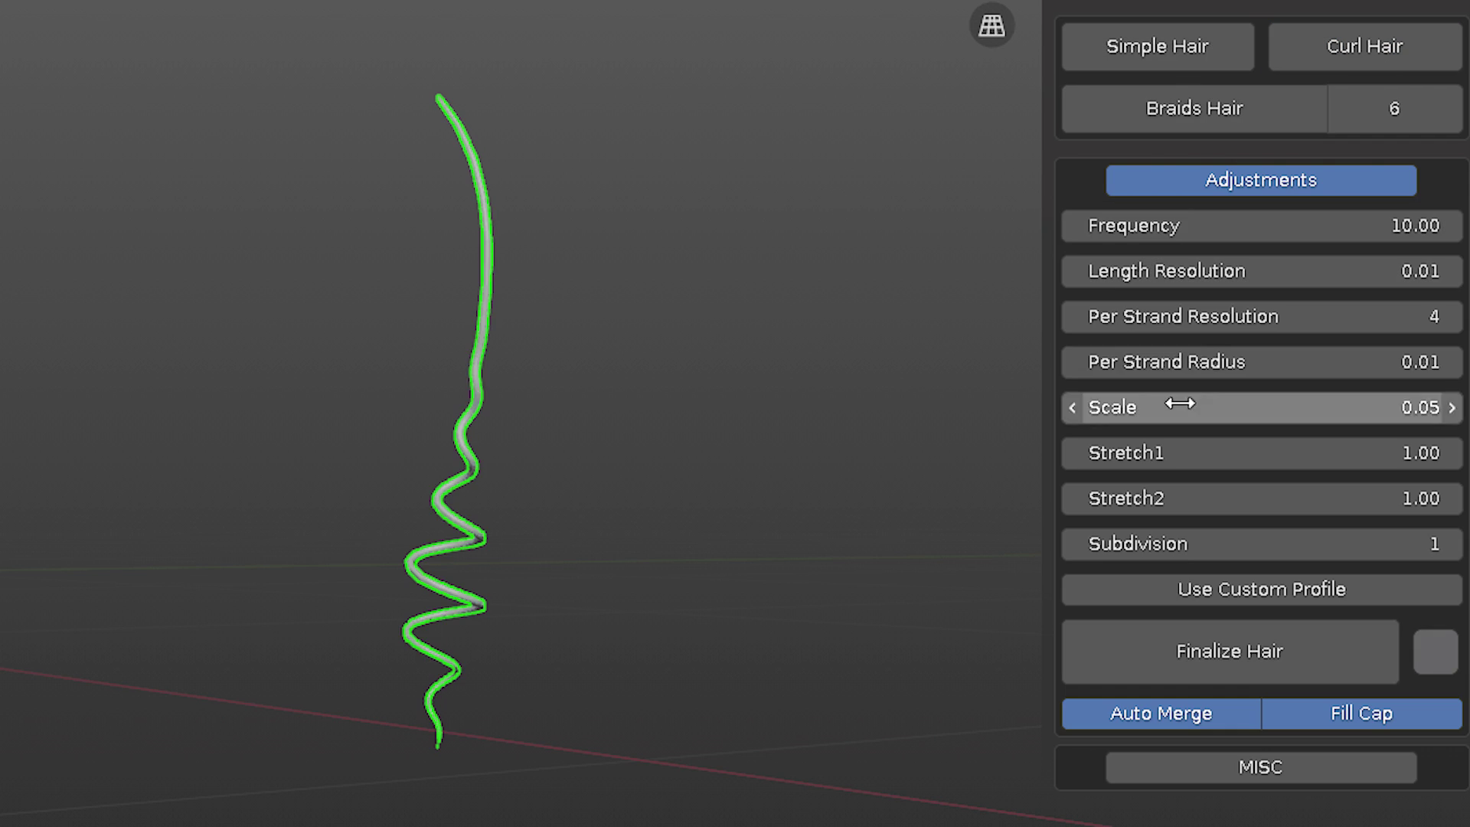
pyautogui.click(1255, 588)
pyautogui.click(1352, 548)
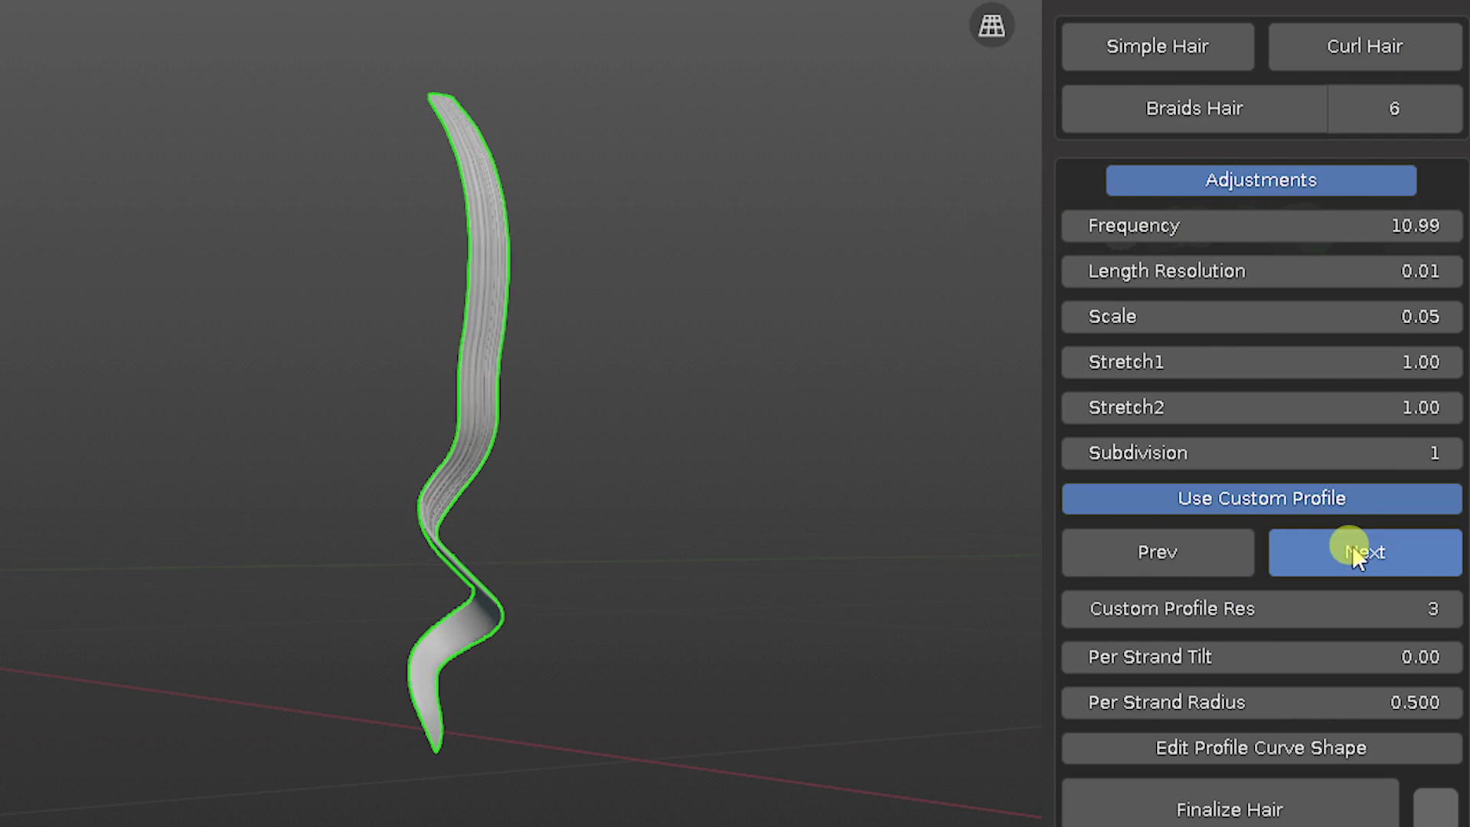
pyautogui.click(1234, 91)
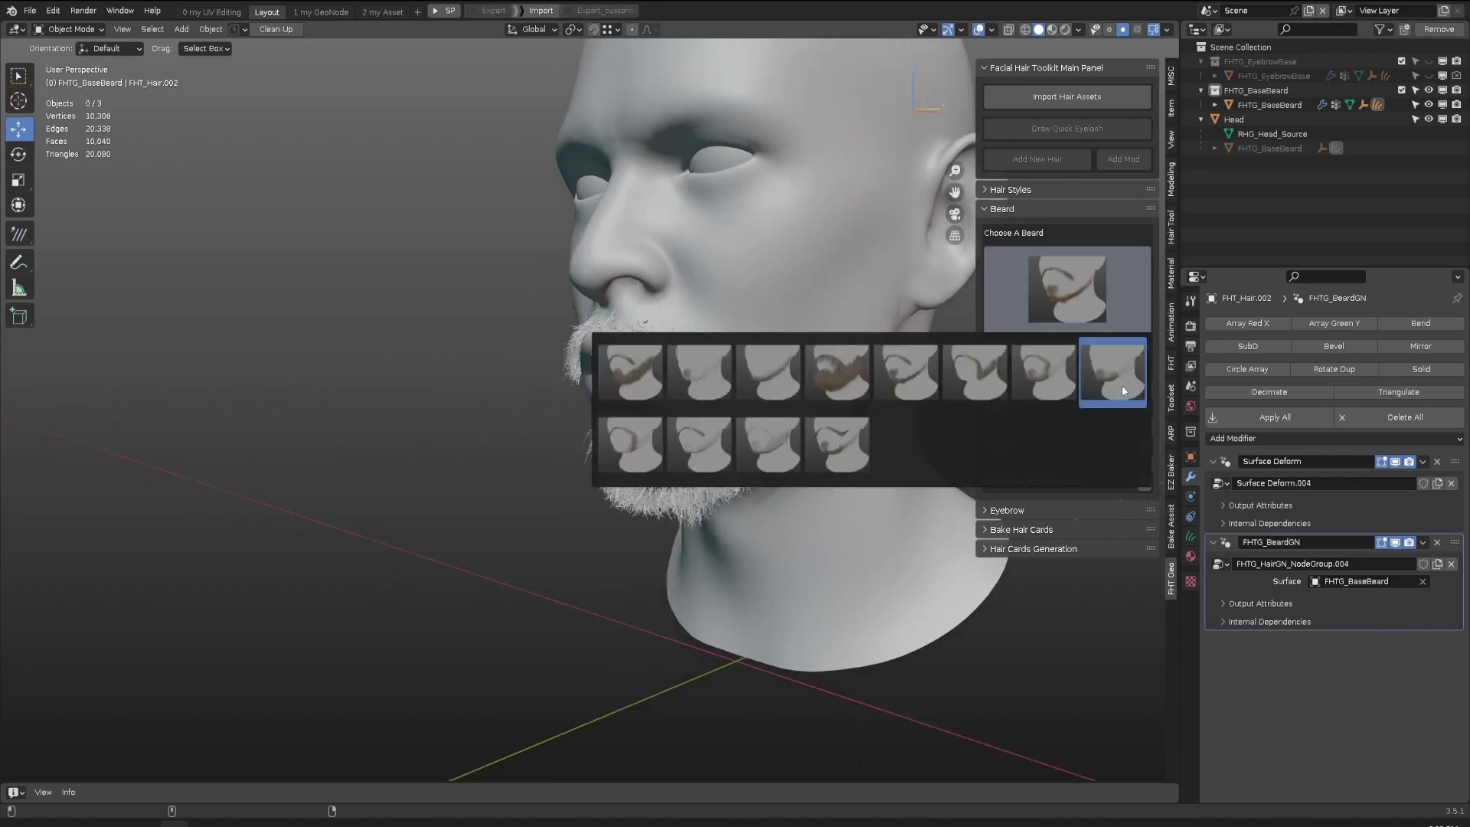
# Step: Choose the eighth beard style in the beard gallery for the head
pyautogui.click(1122, 384)
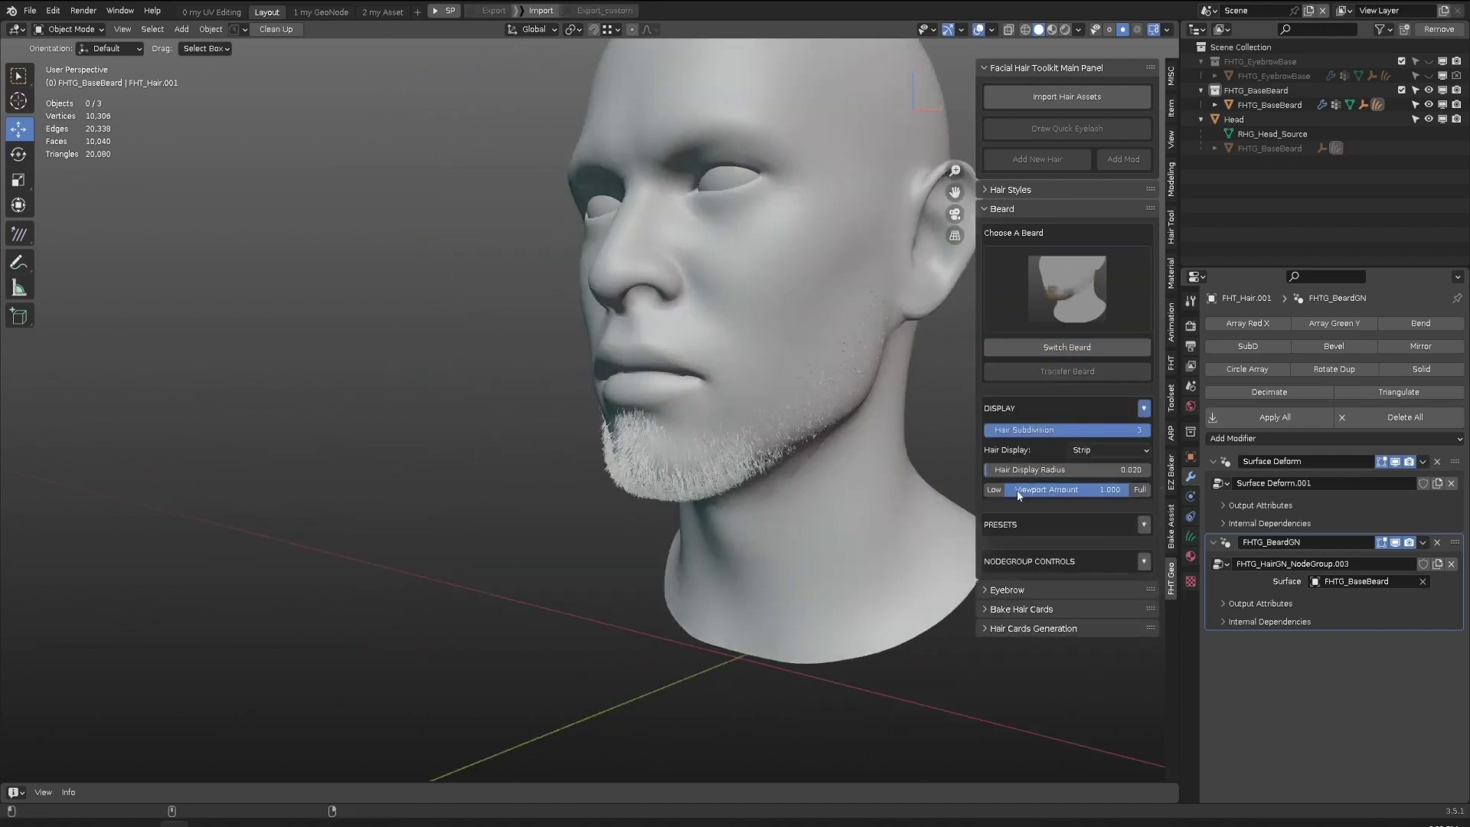